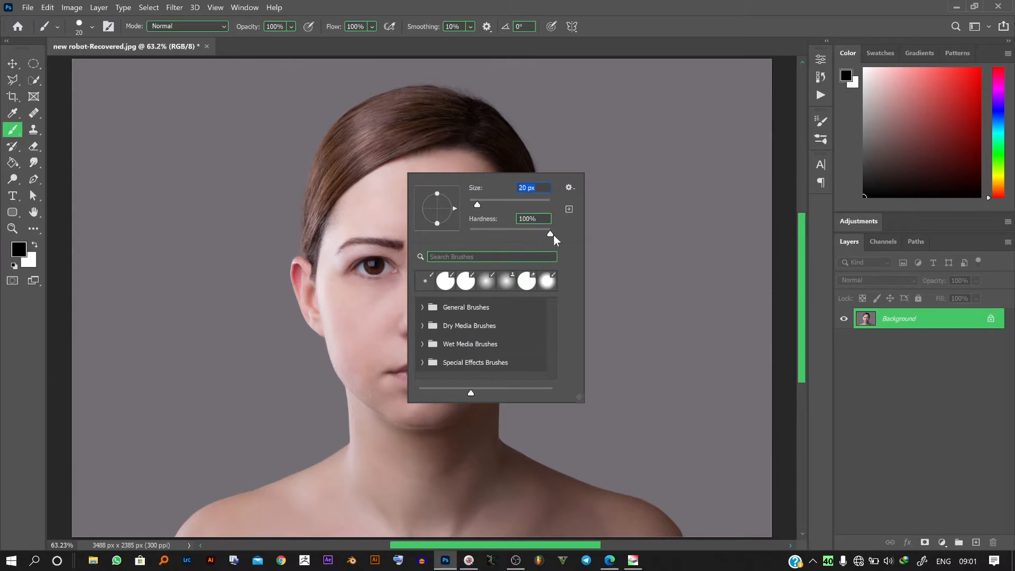
{"action": "key", "text": "Return"}
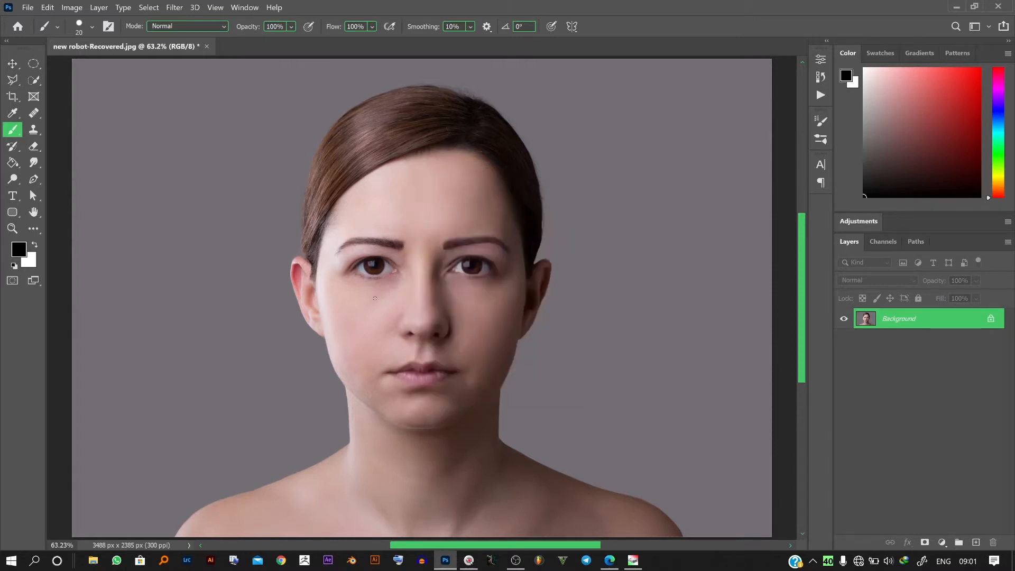
{"action": "left_click_drag", "start_coordinate": [375, 297], "coordinate": [365, 356]}
{"action": "scroll", "coordinate": [365, 294], "scroll_direction": "up", "scroll_amount": 5}
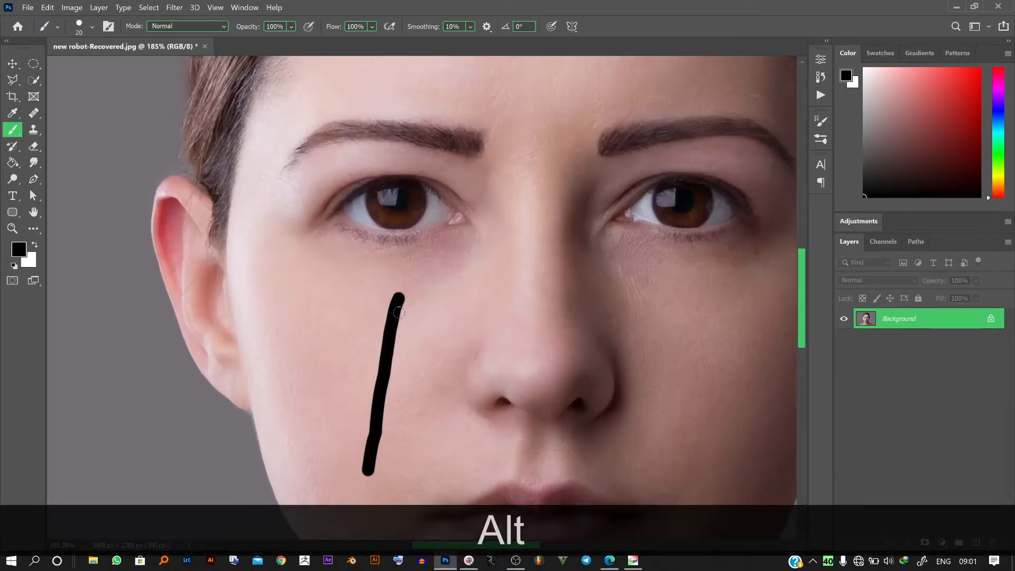
{"action": "right_click", "coordinate": [456, 304]}
{"action": "left_click", "coordinate": [542, 361]}
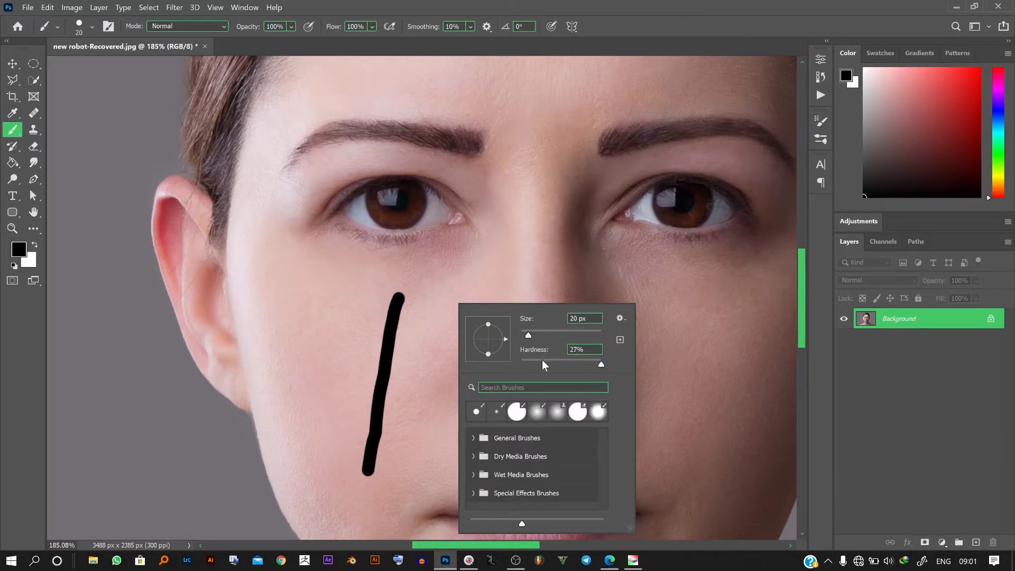
{"action": "left_click_drag", "start_coordinate": [542, 359], "coordinate": [493, 364]}
{"action": "key", "text": "Return"}
{"action": "left_click_drag", "start_coordinate": [443, 285], "coordinate": [426, 381]}
{"action": "scroll", "coordinate": [450, 284], "scroll_direction": "up", "scroll_amount": 2}
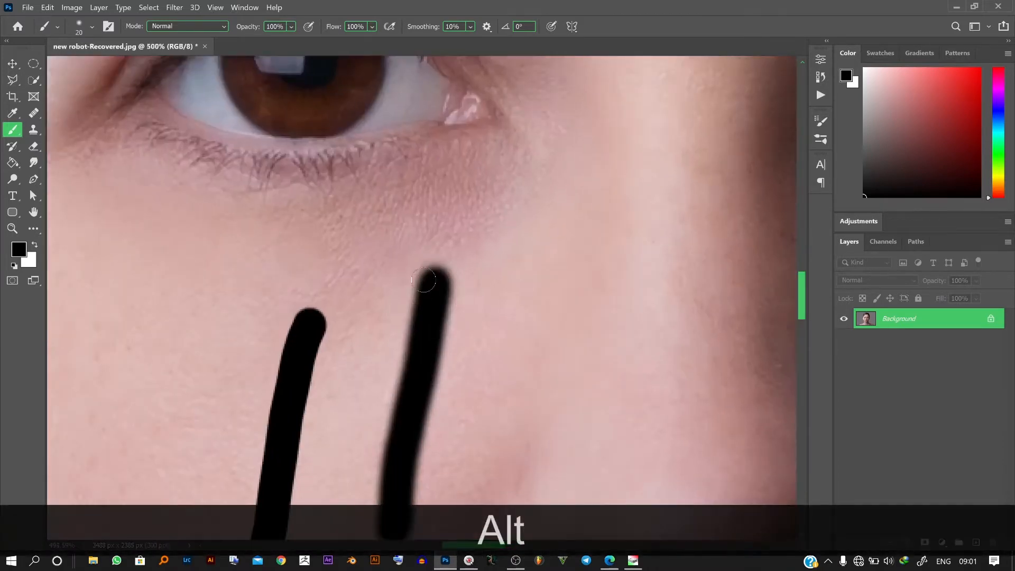
{"action": "key", "text": "ctrl+z"}
{"action": "key", "text": "ctrl+z"}
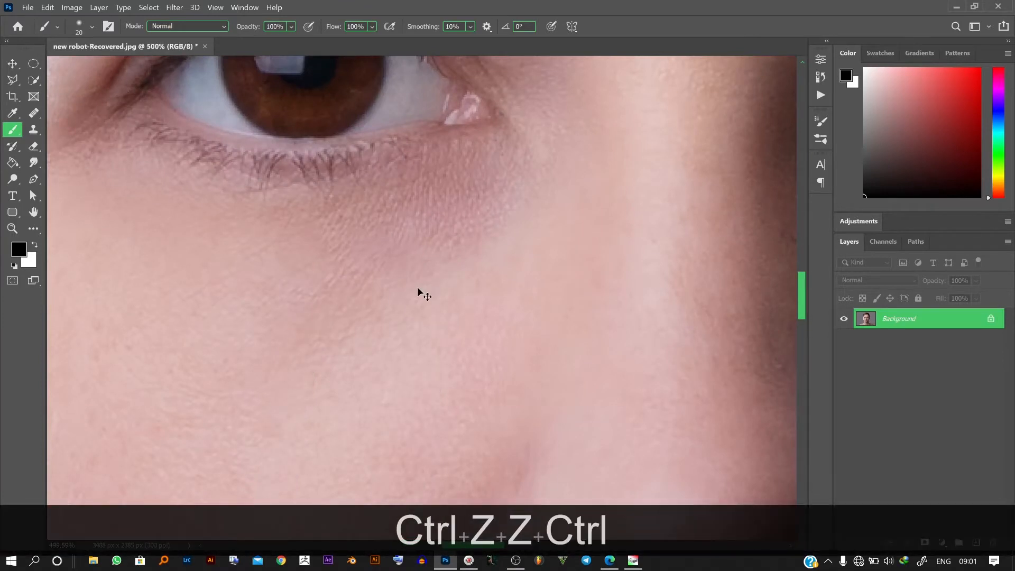
{"action": "key", "text": "ctrl+0"}
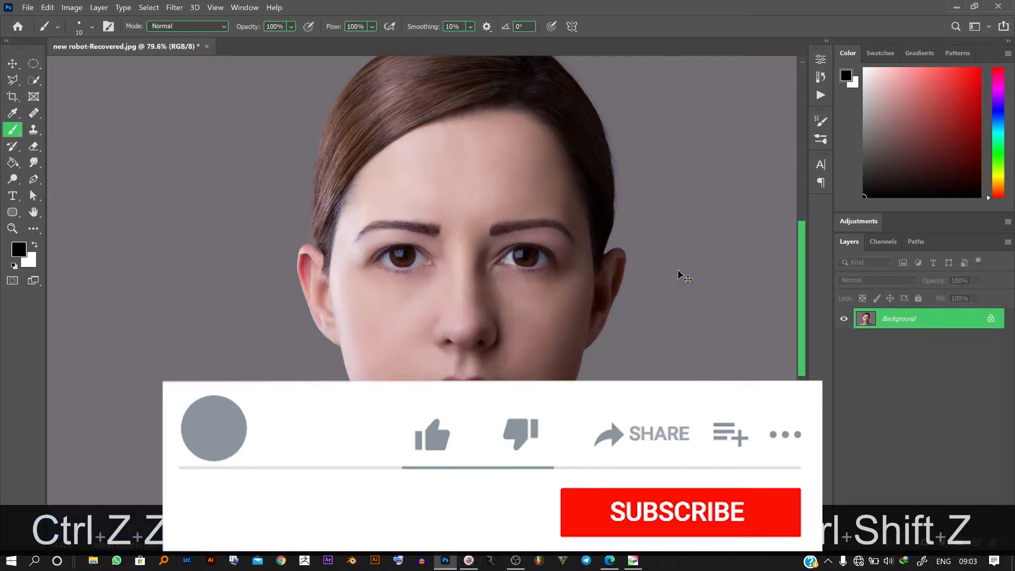
Create a new layer and paint a 10 px black angular line from the hairline across the forehead towards the brow, ending in a 20 px dot
{"action": "left_click", "coordinate": [976, 543]}
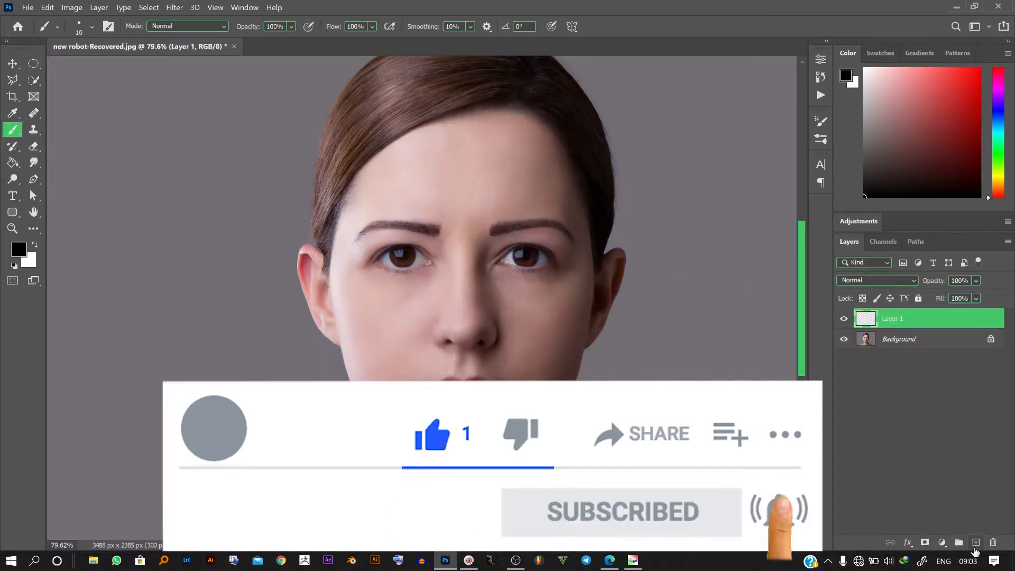
{"action": "scroll", "coordinate": [455, 122], "scroll_direction": "up", "scroll_amount": 5}
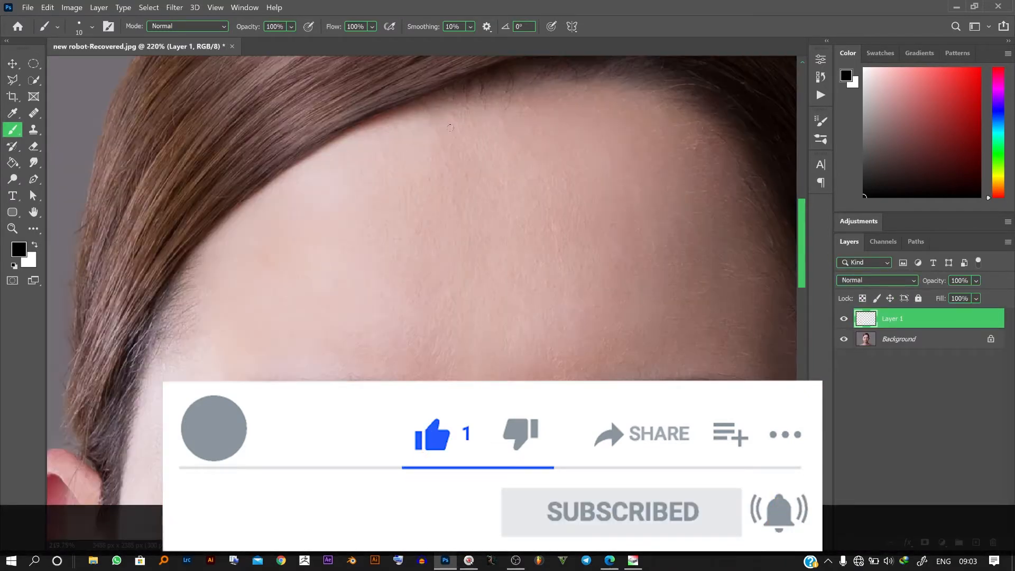
{"action": "left_click", "coordinate": [454, 85]}
{"action": "left_click", "coordinate": [488, 200], "text": "shift"}
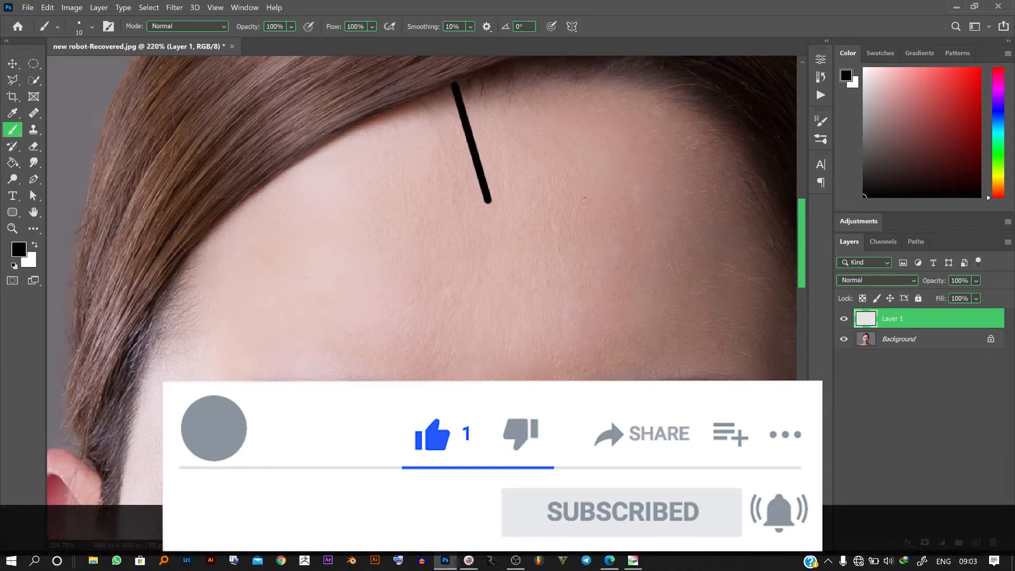
{"action": "left_click", "coordinate": [735, 209], "text": "shift"}
{"action": "left_click", "coordinate": [752, 359], "text": "shift"}
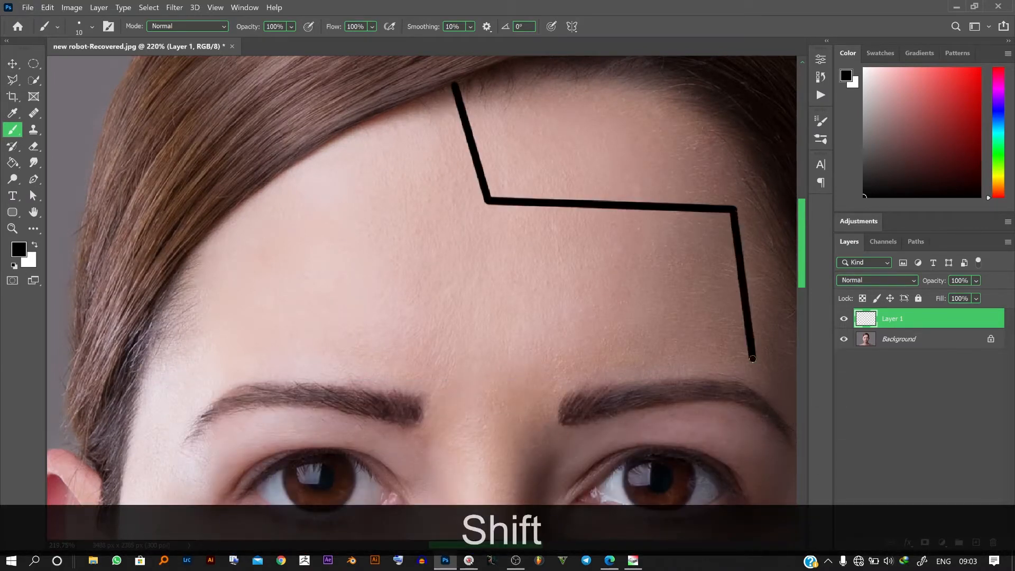
{"action": "key", "text": "bracketright"}
{"action": "key", "text": "bracketright"}
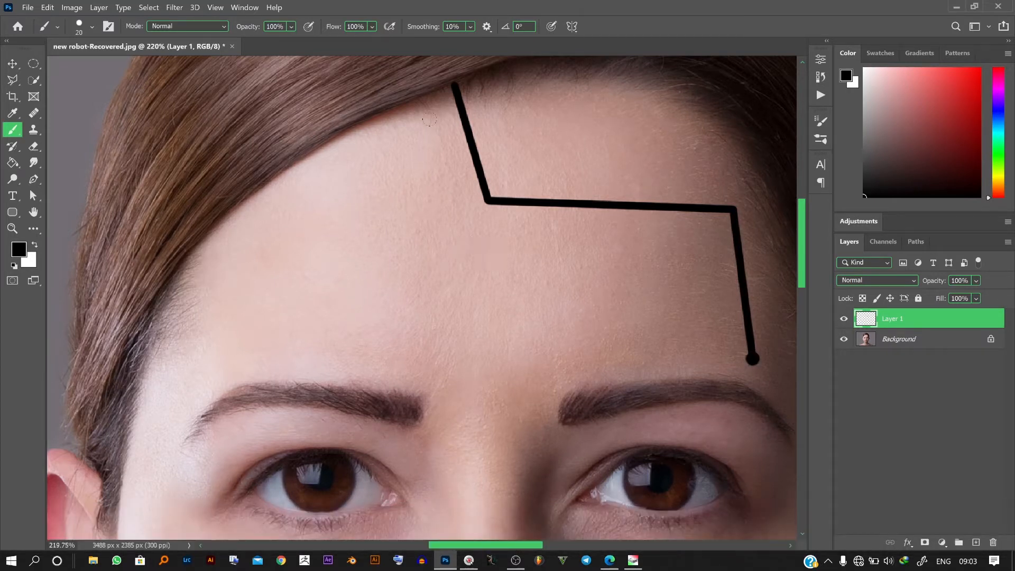
Paint a second, 20 px angular line above the first, running from the hairline across the upper forehead and back up to the hair
{"action": "left_click", "coordinate": [498, 87]}
{"action": "left_click", "coordinate": [516, 170], "text": "shift"}
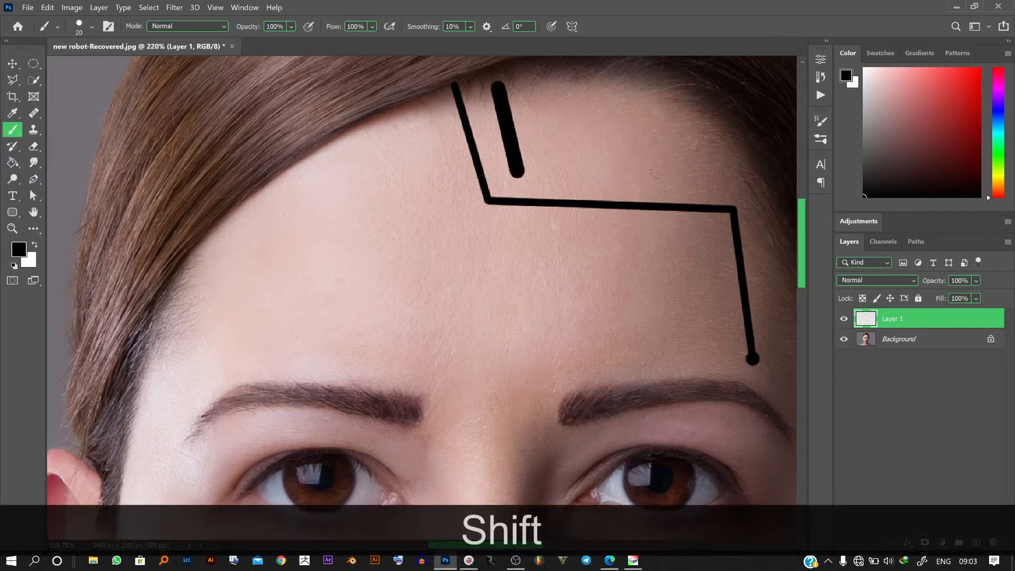
{"action": "left_click", "coordinate": [700, 174], "text": "shift"}
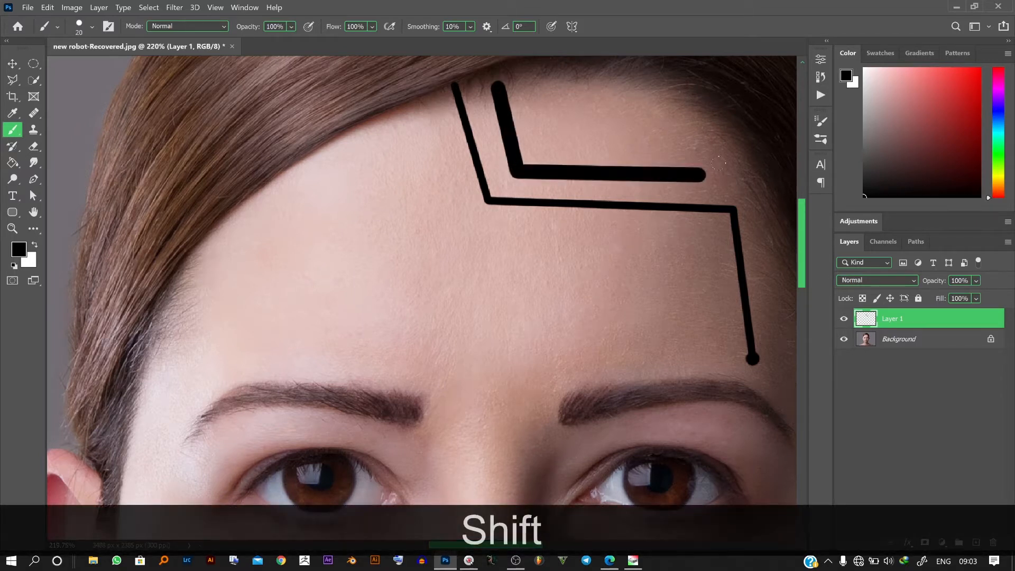
{"action": "left_click", "coordinate": [733, 129], "text": "shift"}
With a 10 px brush, paint a line parallel to the inside of the forehead line's downward segment, then angle it to the eyebrow's upper edge
{"action": "scroll", "coordinate": [556, 239], "scroll_direction": "down", "scroll_amount": 5, "text": "alt"}
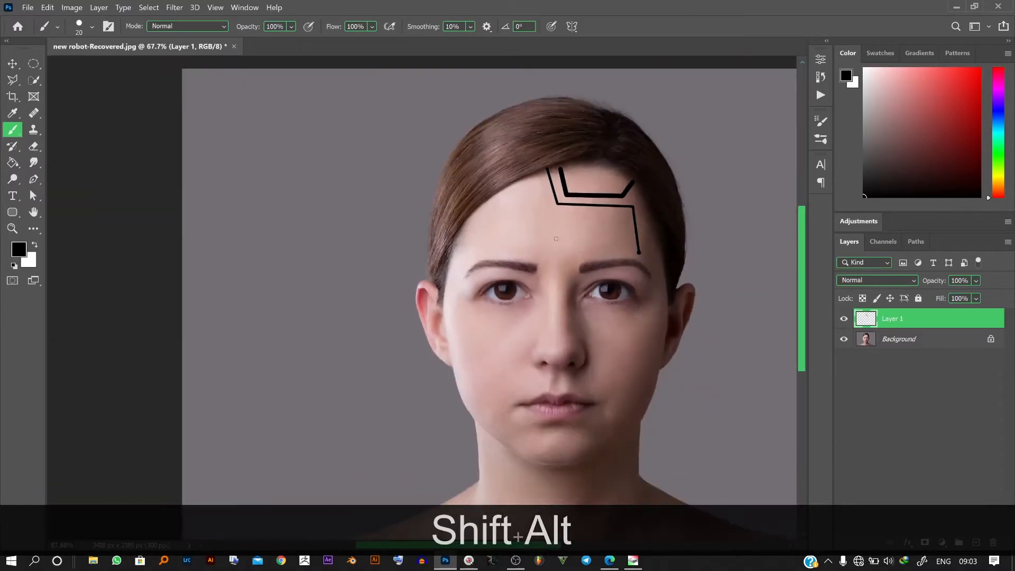
{"action": "key", "text": "bracketleft"}
{"action": "key", "text": "bracketleft"}
{"action": "key", "text": "bracketleft"}
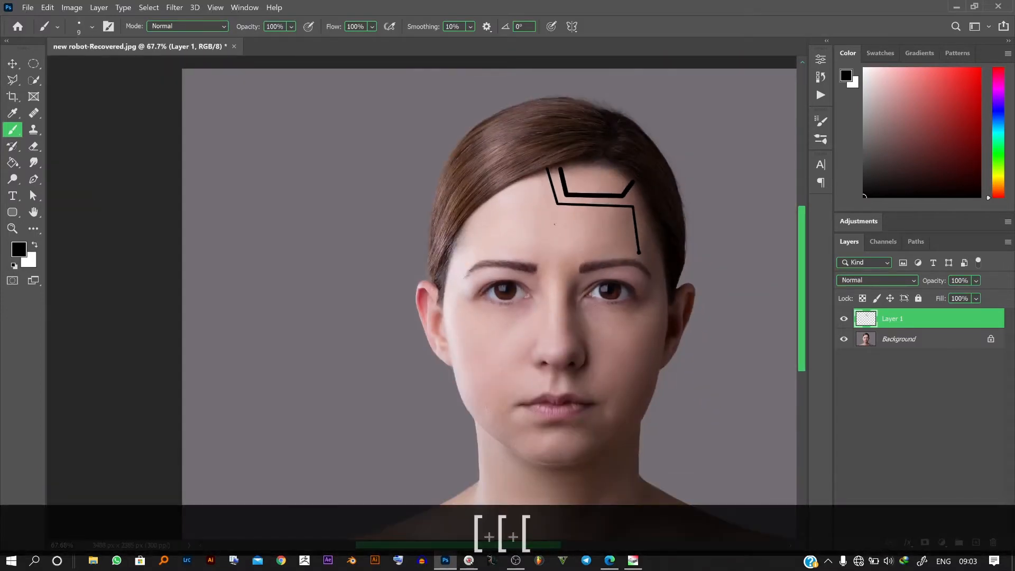
{"action": "scroll", "coordinate": [564, 218], "scroll_direction": "up", "scroll_amount": 4, "text": "alt"}
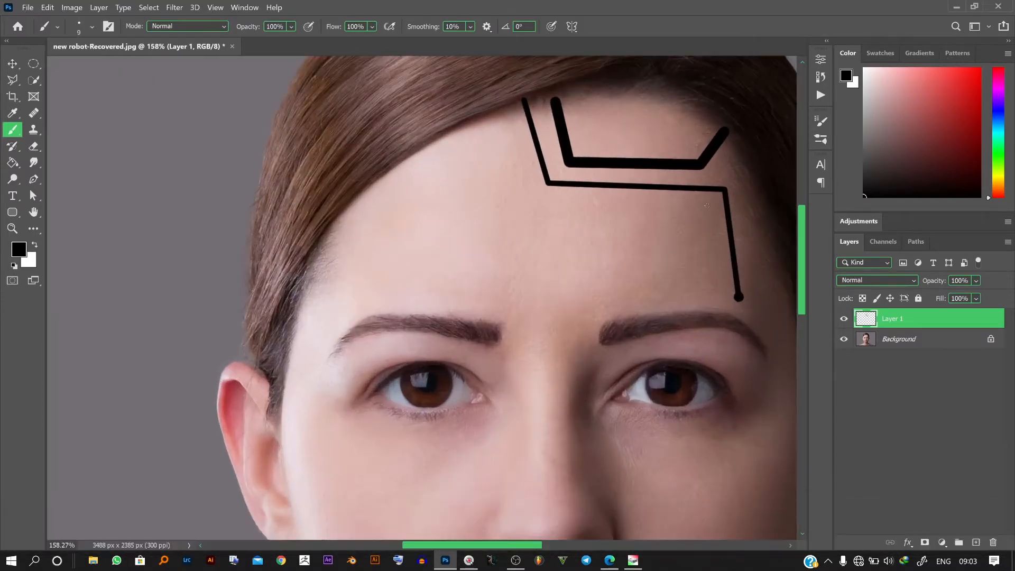
{"action": "key", "text": "bracketright"}
{"action": "left_click", "coordinate": [710, 204]}
{"action": "left_click", "coordinate": [720, 299], "text": "shift"}
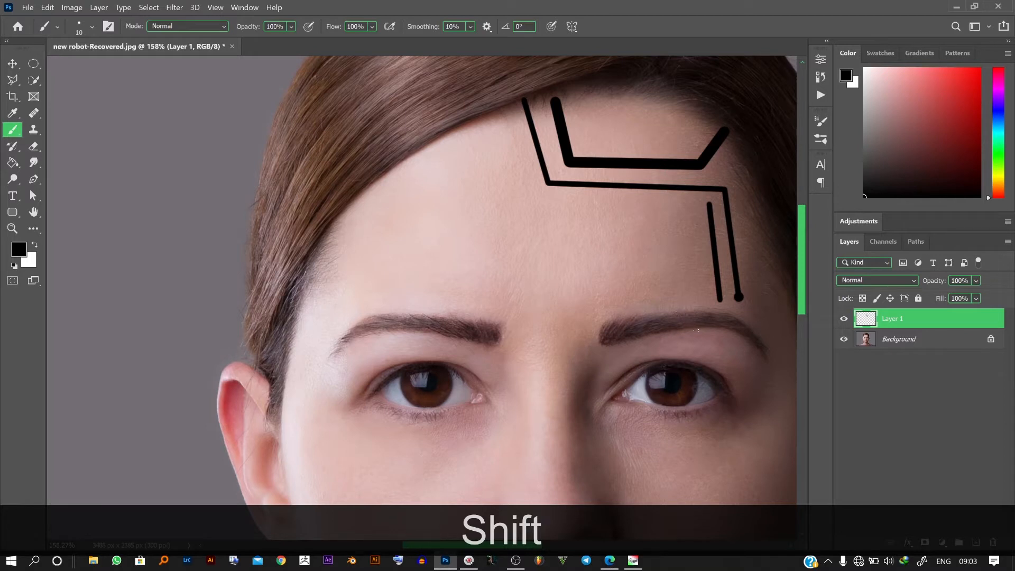
{"action": "left_click", "coordinate": [655, 311], "text": "shift"}
Continue the line with a short vertical 10 px segment from below the eyebrow to the upper eyelid, leaving the eyeball unpainted
{"action": "scroll", "coordinate": [661, 336], "scroll_direction": "up", "scroll_amount": 6, "text": "alt"}
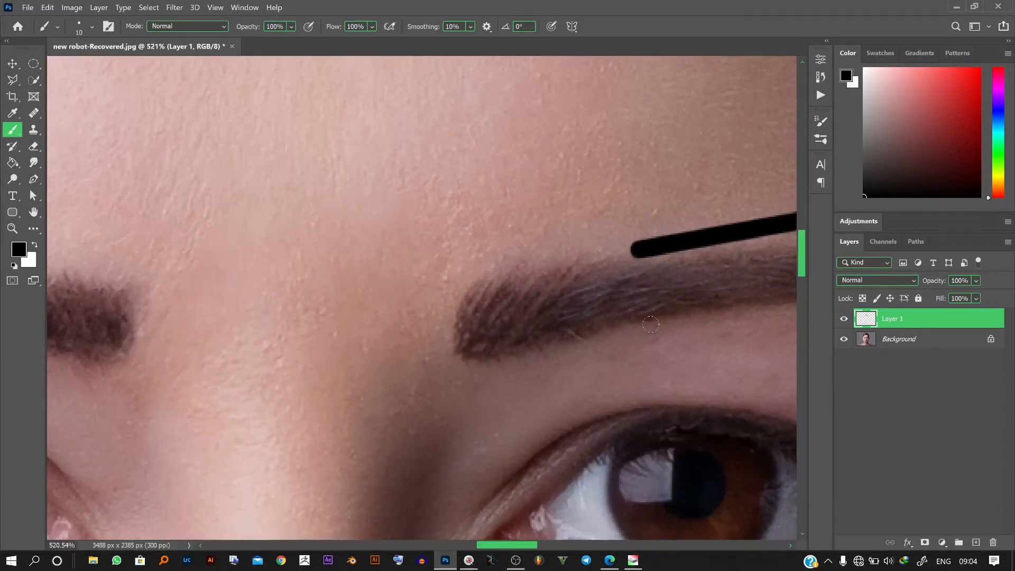
{"action": "left_click", "coordinate": [652, 323]}
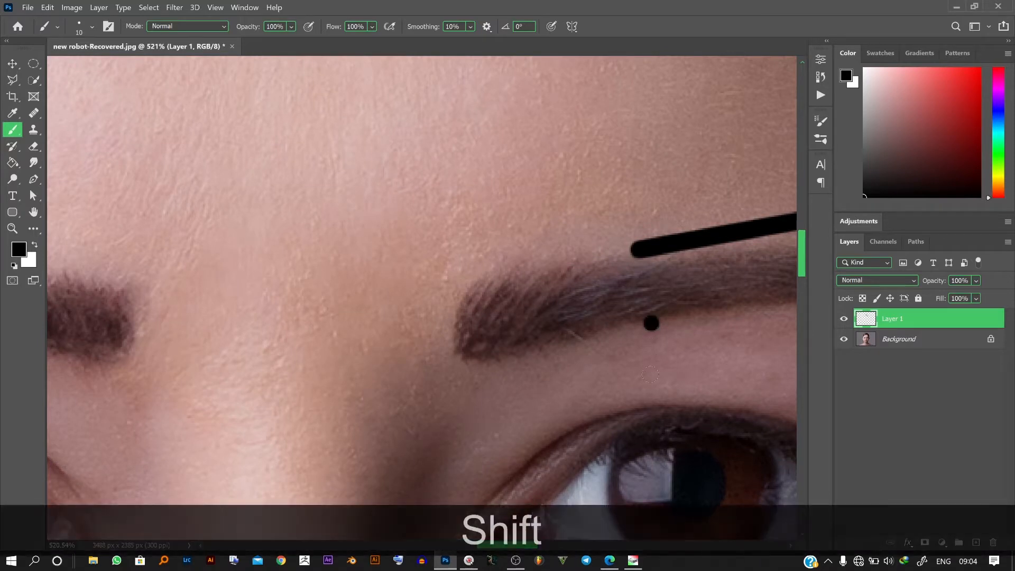
{"action": "left_click", "coordinate": [650, 400], "text": "shift"}
{"action": "scroll", "coordinate": [650, 399], "scroll_direction": "down", "scroll_amount": 5}
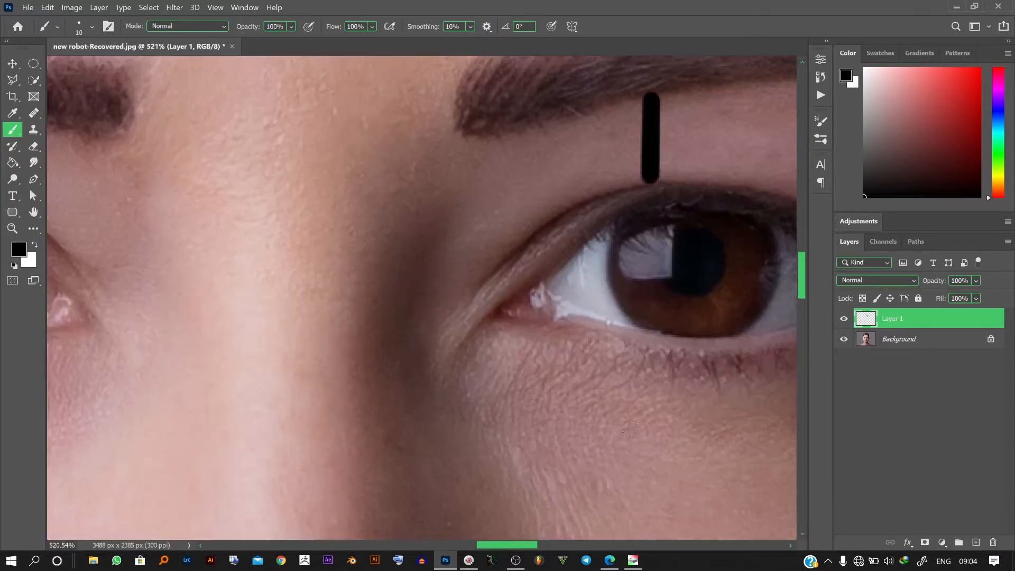
{"action": "left_click", "coordinate": [608, 344], "text": "shift"}
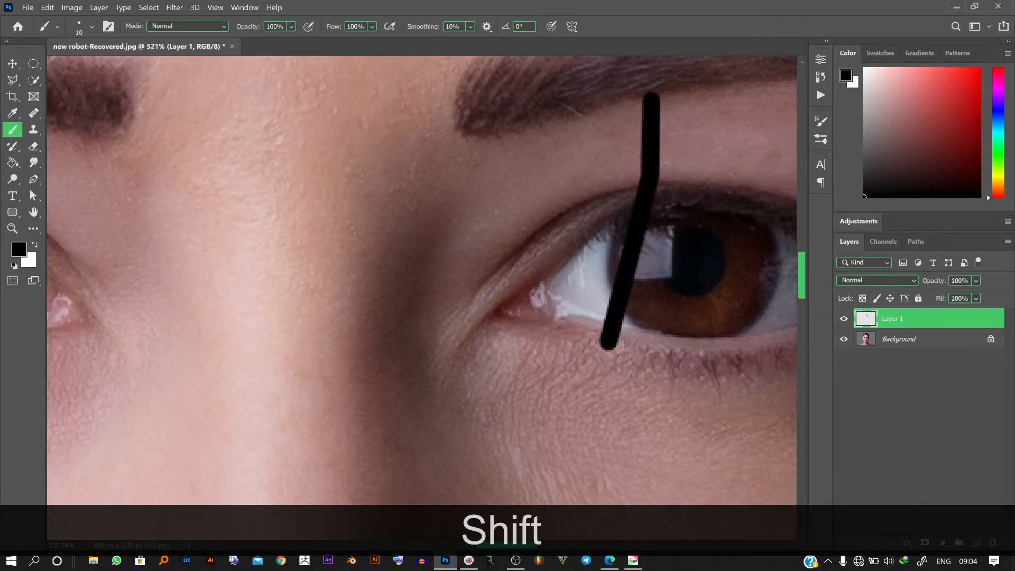
{"action": "key", "text": "ctrl+shift+z"}
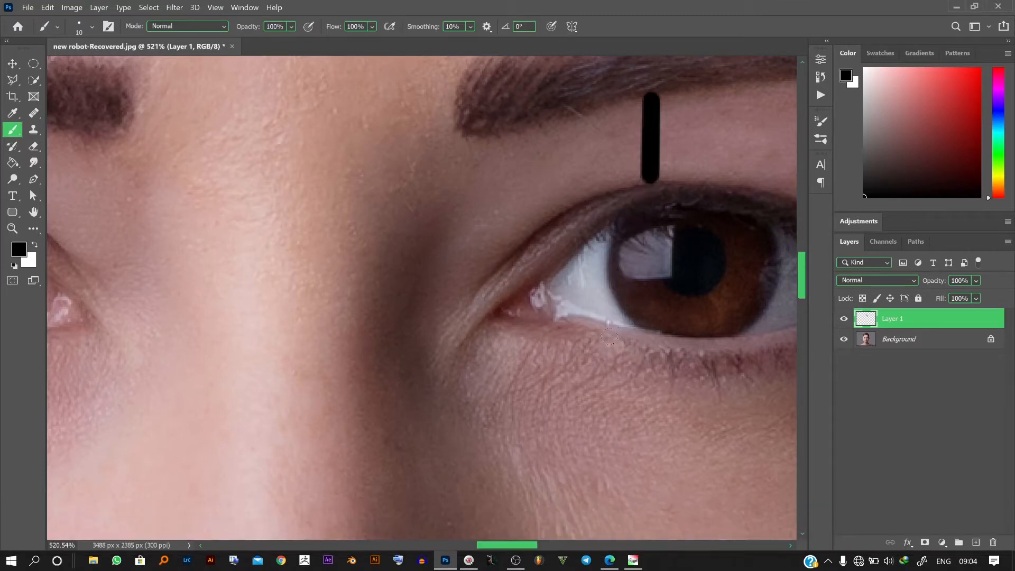
Resume the 10 px line below the same eye, running it down the cheek, across towards the ear and down towards the jaw
{"action": "left_click", "coordinate": [604, 345]}
{"action": "scroll", "coordinate": [630, 368], "scroll_direction": "down", "scroll_amount": 6}
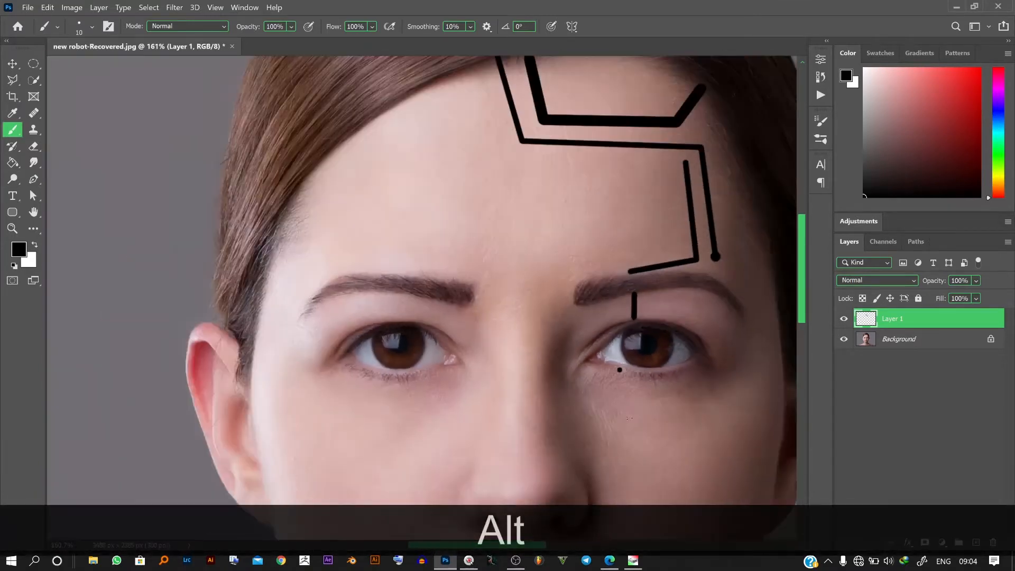
{"action": "left_click_drag", "start_coordinate": [643, 417], "coordinate": [488, 305]}
{"action": "key", "text": "shift"}
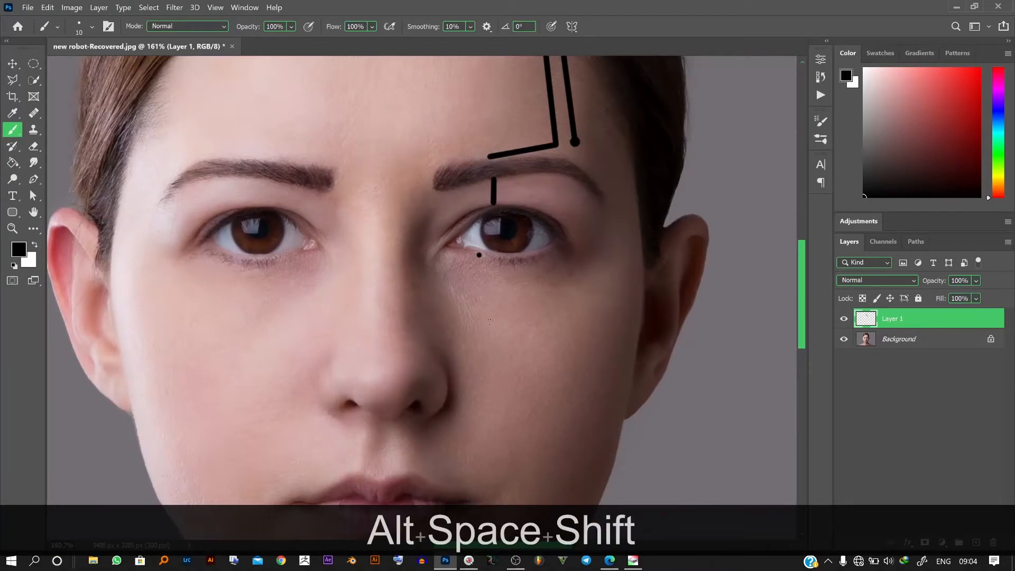
{"action": "left_click", "coordinate": [487, 324], "text": "shift"}
{"action": "left_click", "coordinate": [597, 336], "text": "shift"}
{"action": "scroll", "coordinate": [593, 326], "scroll_direction": "down", "scroll_amount": 5}
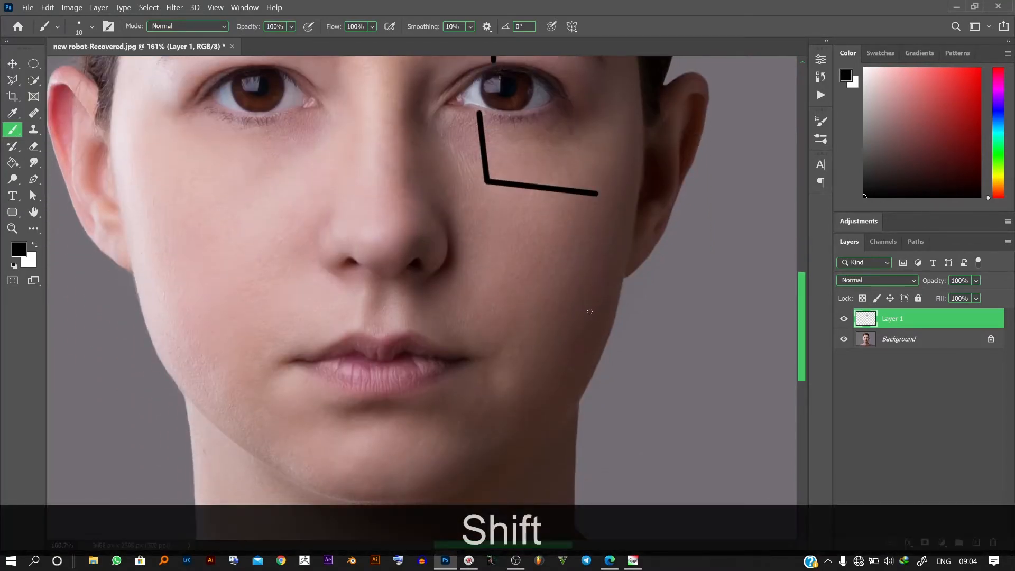
{"action": "left_click", "coordinate": [590, 312], "text": "shift"}
Paint a V-shaped 10 px line from below the lower lip across the chin to the jaw edge, ending in a 20 px dot
{"action": "scroll", "coordinate": [590, 312], "scroll_direction": "down", "scroll_amount": 4}
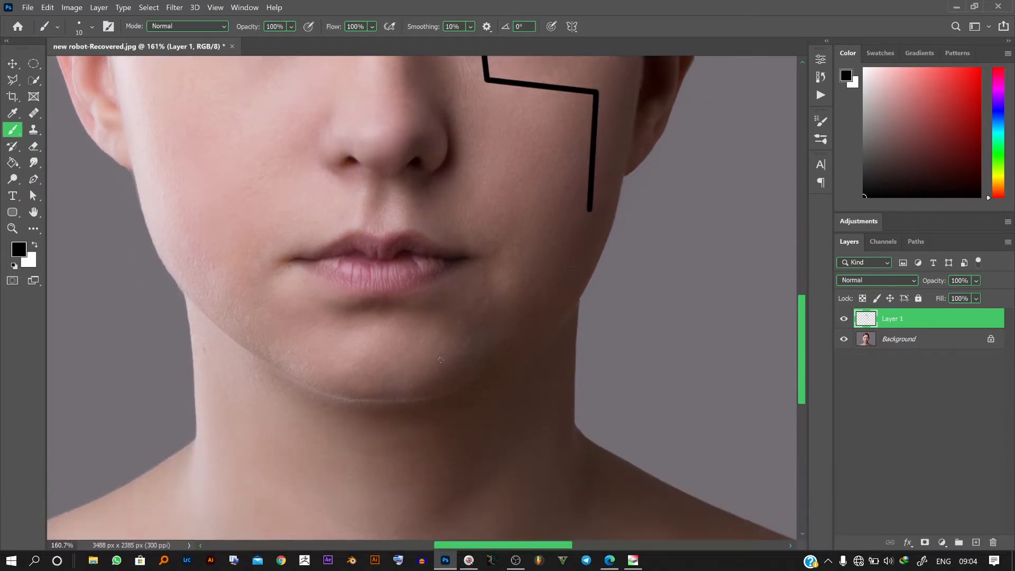
{"action": "left_click", "coordinate": [393, 311]}
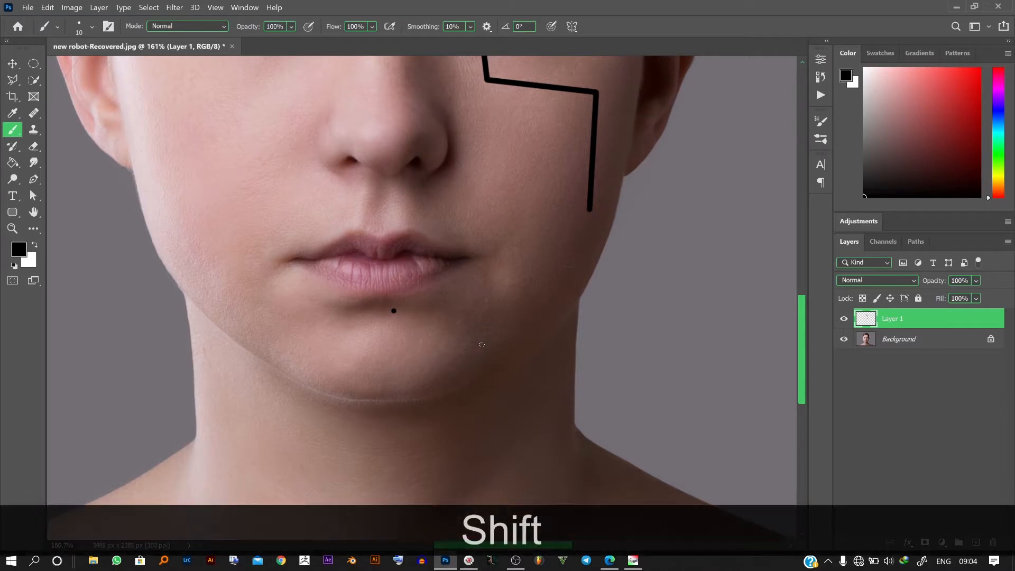
{"action": "left_click", "coordinate": [483, 344], "text": "shift"}
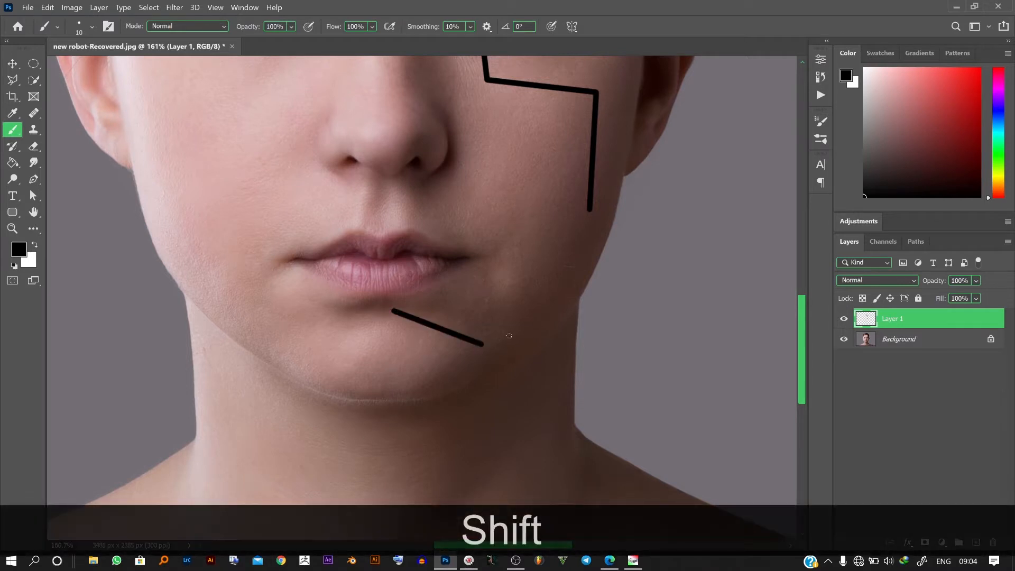
{"action": "left_click", "coordinate": [570, 282], "text": "shift"}
{"action": "key", "text": "bracketright"}
{"action": "key", "text": "bracketright"}
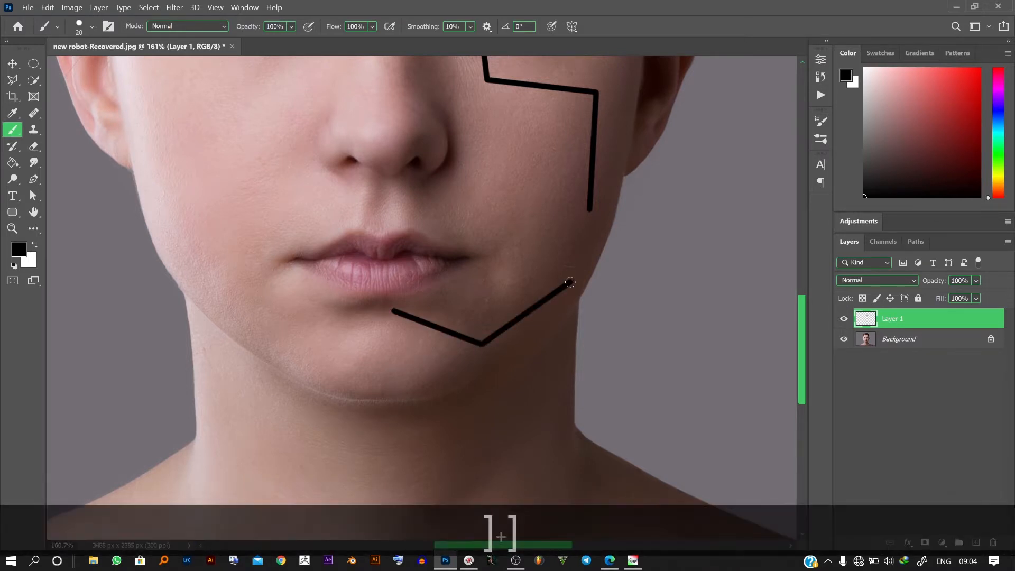
Paint a 20 px angular panel line on the opposite cheek, from the ear inward, down beside the mouth and out to the jaw edge
{"action": "scroll", "coordinate": [506, 255], "scroll_direction": "down", "scroll_amount": 3, "text": "alt"}
{"action": "scroll", "coordinate": [506, 255], "scroll_direction": "down", "scroll_amount": 3, "text": "alt"}
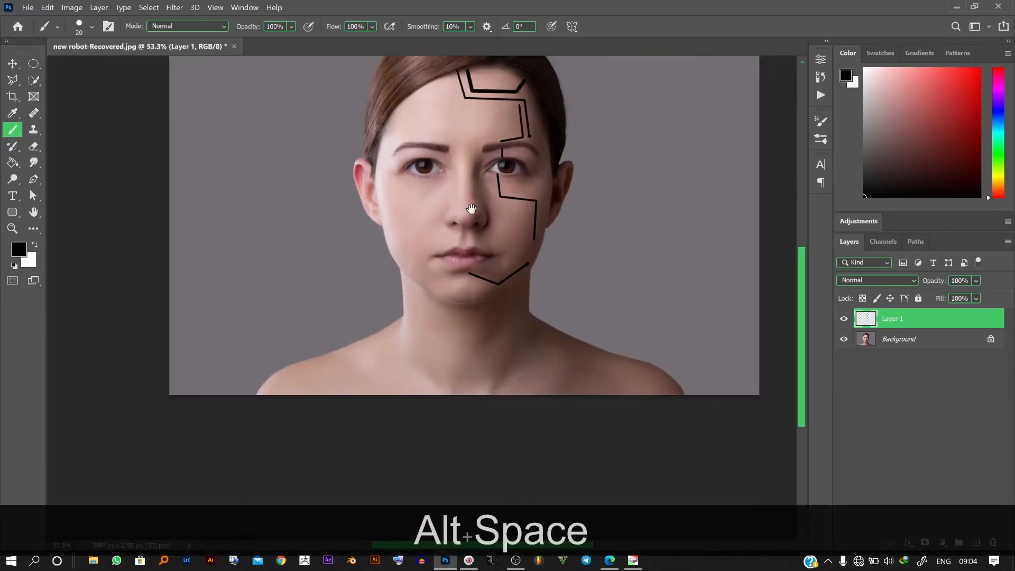
{"action": "left_click_drag", "start_coordinate": [469, 207], "coordinate": [471, 276]}
{"action": "scroll", "coordinate": [470, 270], "scroll_direction": "up", "scroll_amount": 5, "text": "alt"}
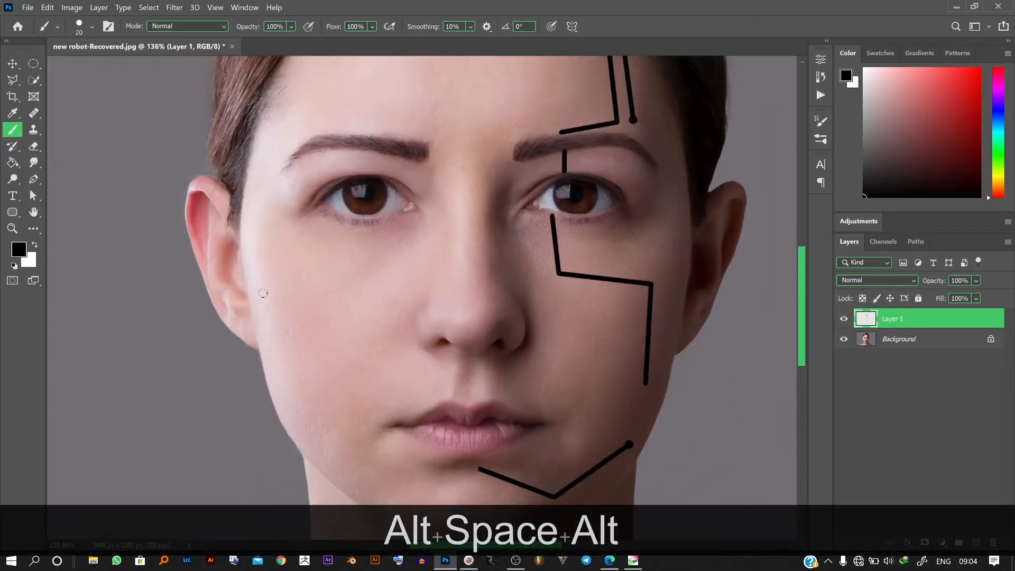
{"action": "left_click", "coordinate": [254, 304]}
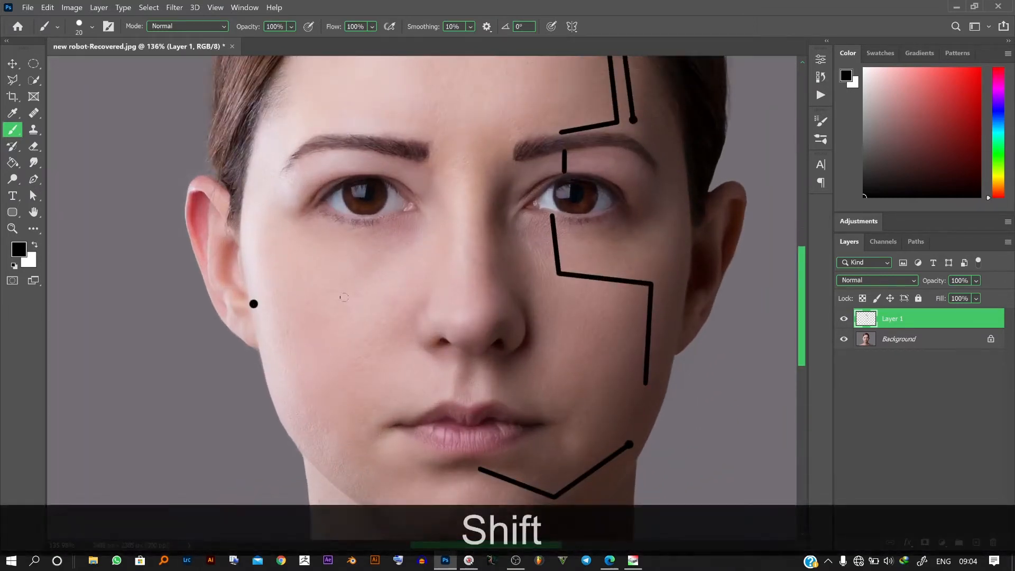
{"action": "left_click", "coordinate": [351, 294], "text": "shift"}
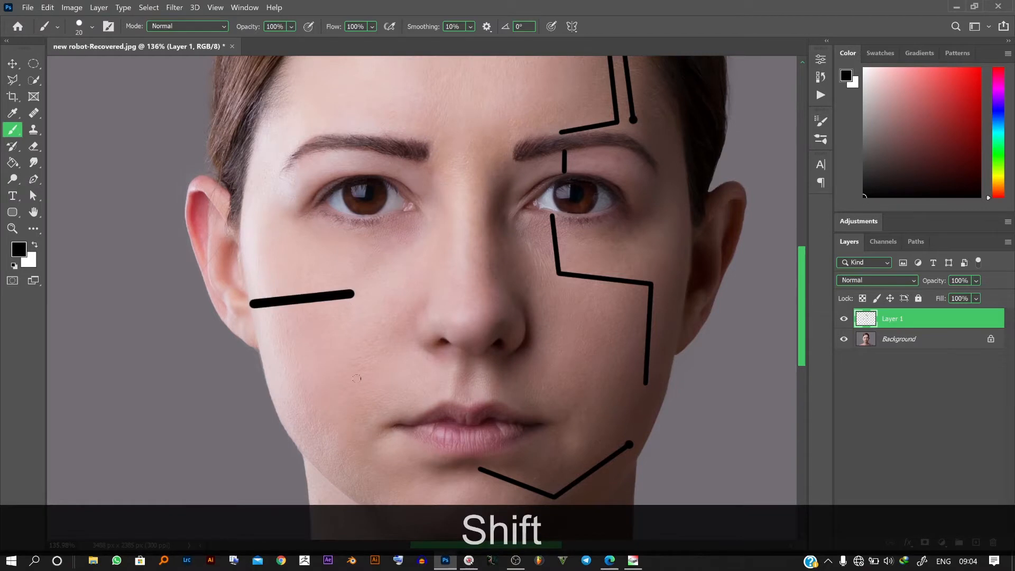
{"action": "left_click", "coordinate": [361, 416], "text": "shift"}
{"action": "left_click", "coordinate": [307, 454], "text": "shift"}
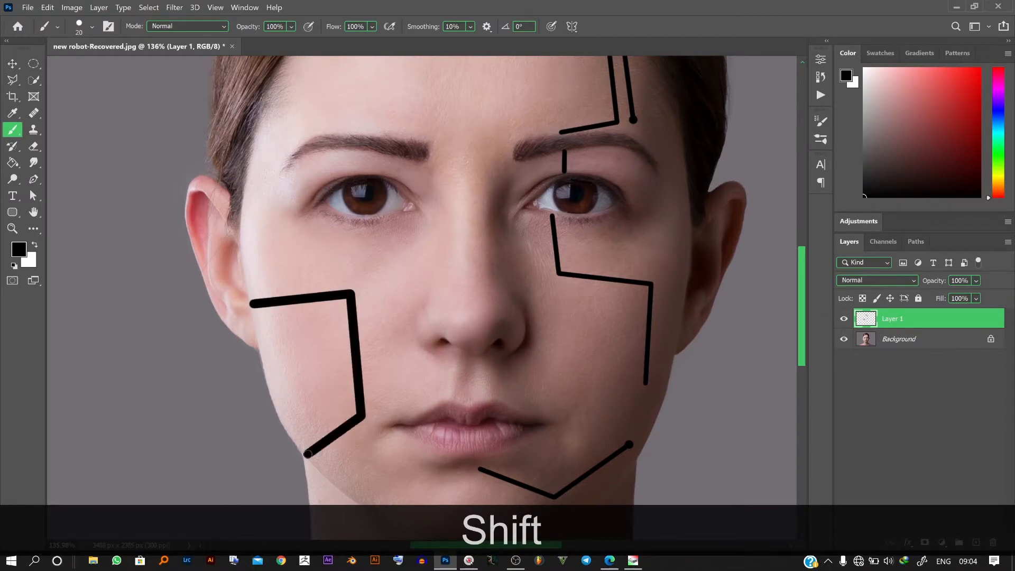
{"action": "scroll", "coordinate": [417, 349], "scroll_direction": "down", "scroll_amount": 5}
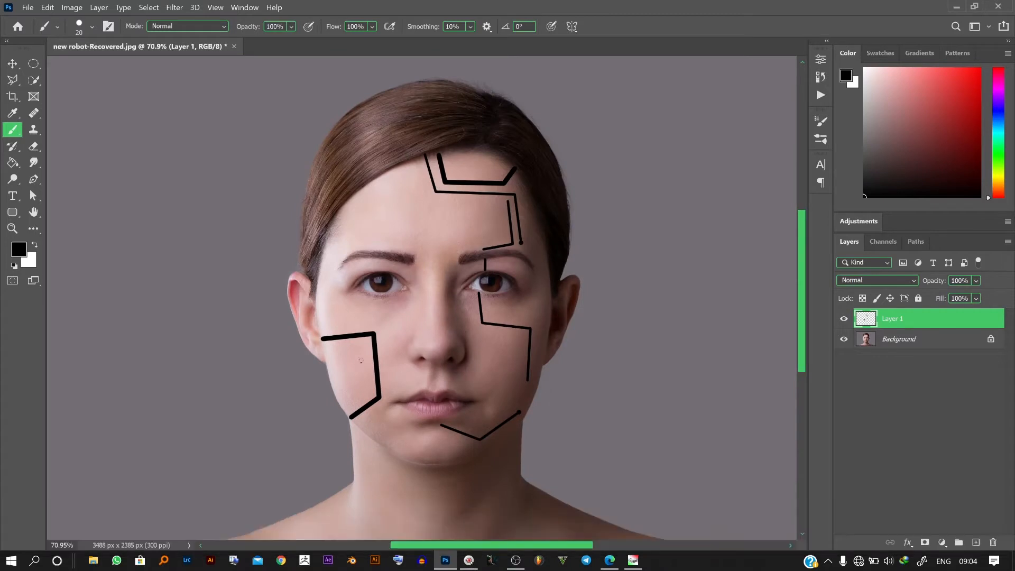
Add a Solid Color fill layer in bright blue #00c6ff above the painted line layer
{"action": "scroll", "coordinate": [350, 318], "scroll_direction": "up", "scroll_amount": 1}
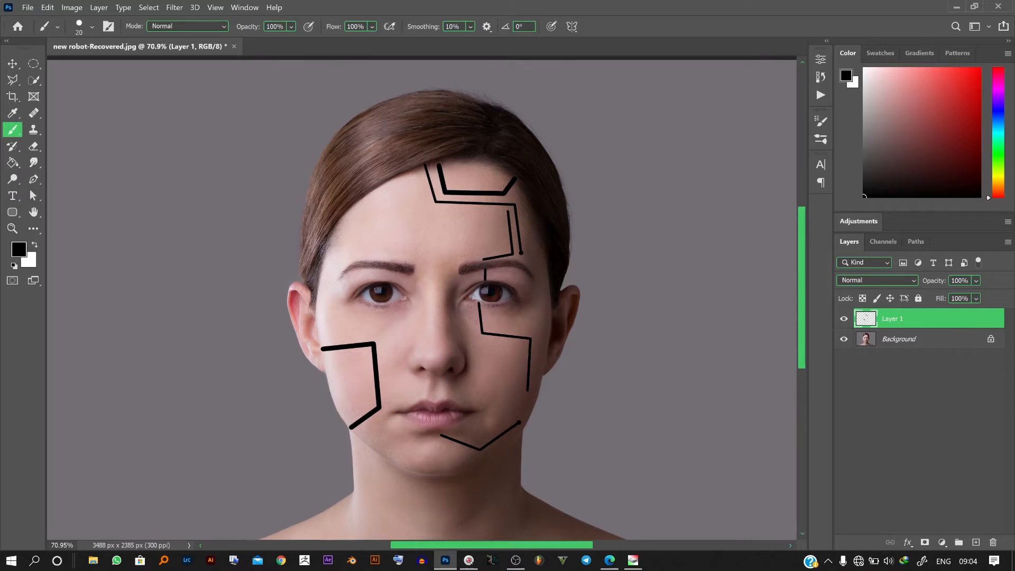
{"action": "left_click", "coordinate": [12, 64]}
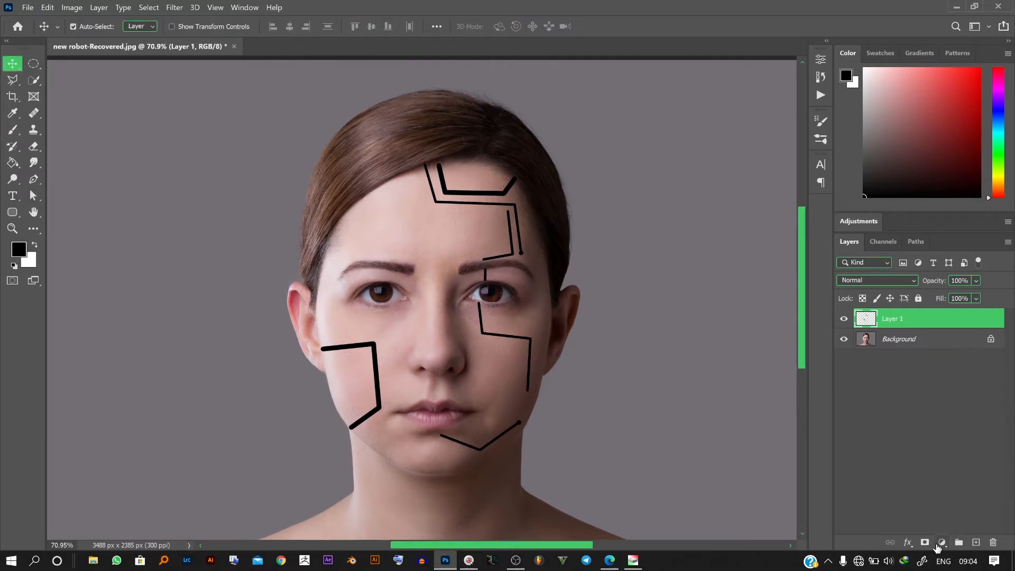
{"action": "key", "text": "alt+s"}
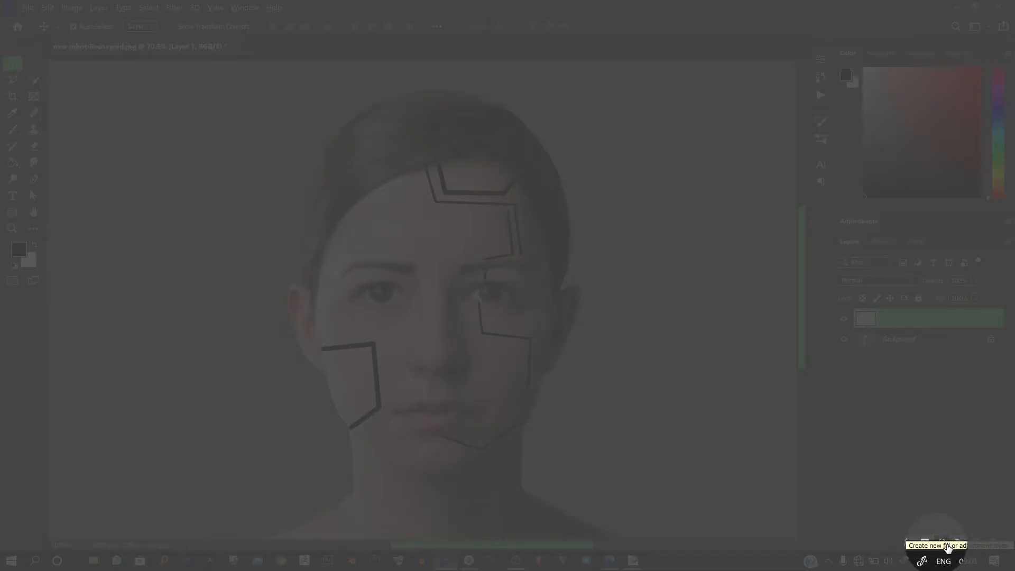
{"action": "key", "text": "alt+s"}
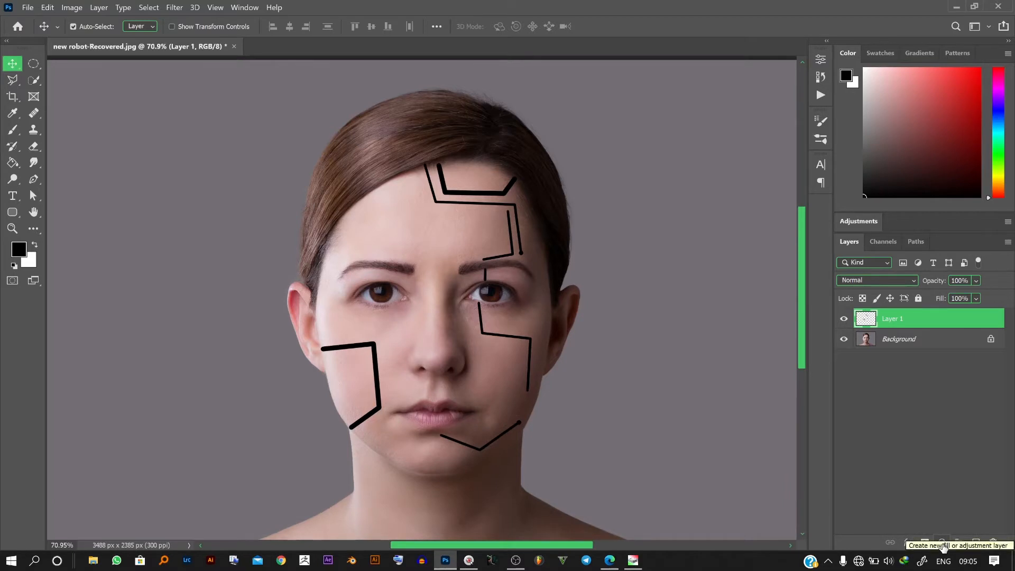
{"action": "key", "text": "alt+z"}
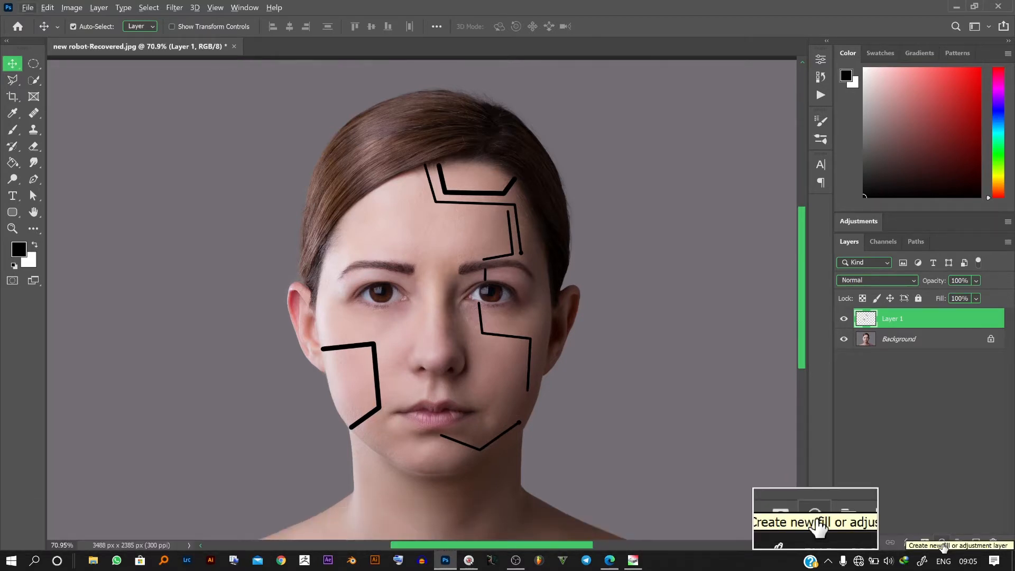
{"action": "left_click", "coordinate": [942, 544]}
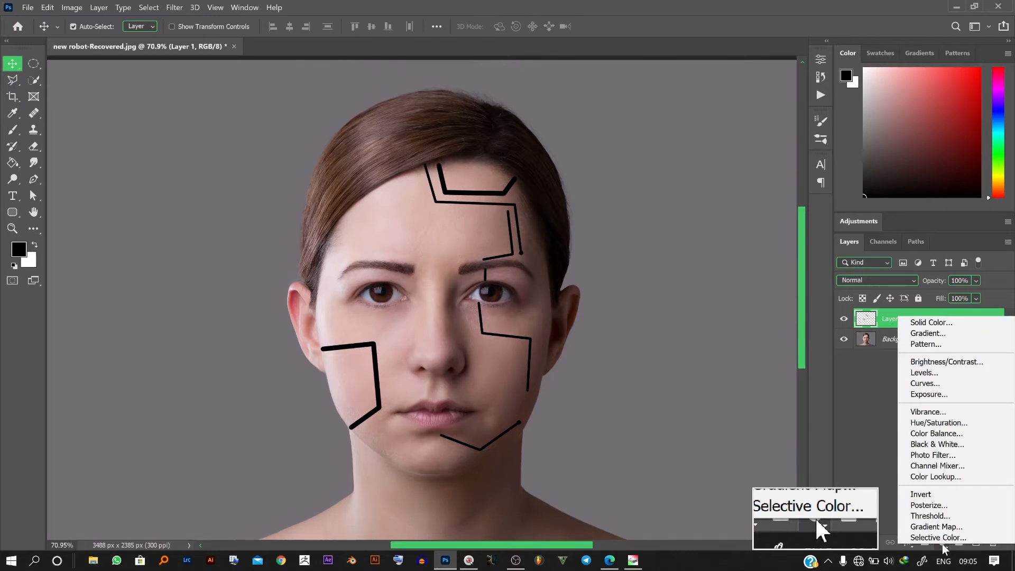
{"action": "key", "text": "alt+z"}
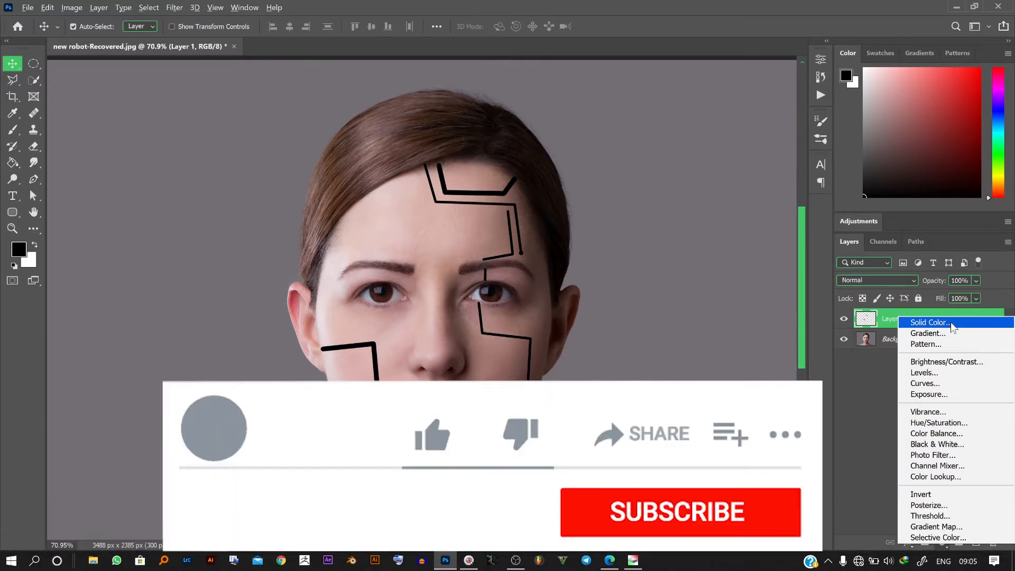
{"action": "left_click", "coordinate": [951, 322]}
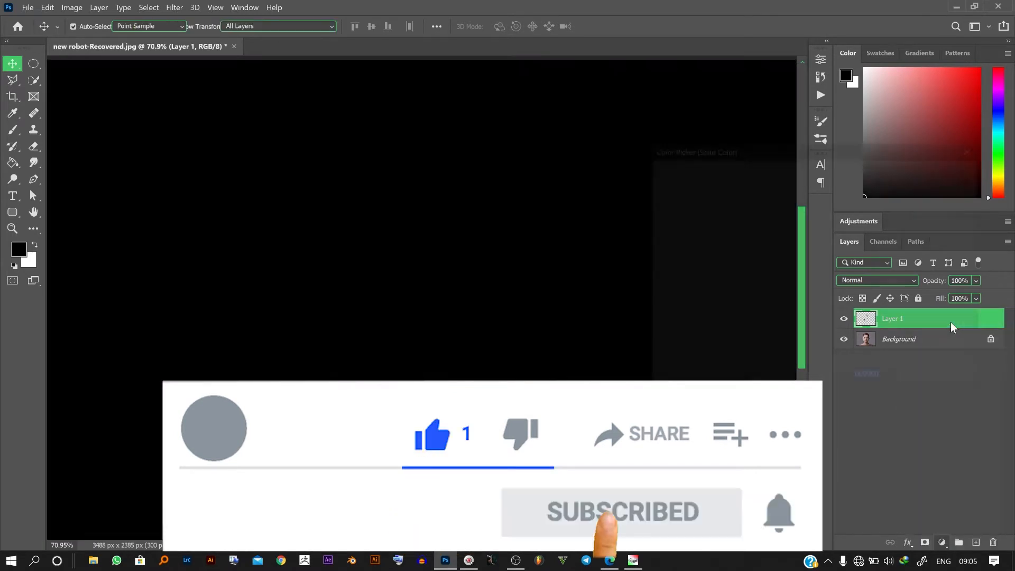
{"action": "left_click_drag", "start_coordinate": [679, 322], "coordinate": [823, 155]}
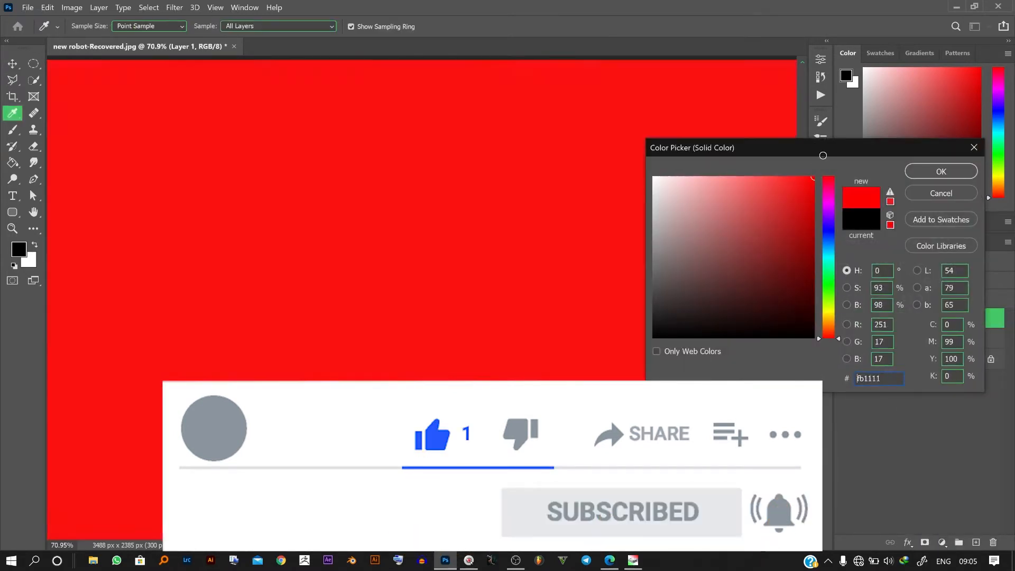
{"action": "left_click_drag", "start_coordinate": [828, 225], "coordinate": [833, 251]}
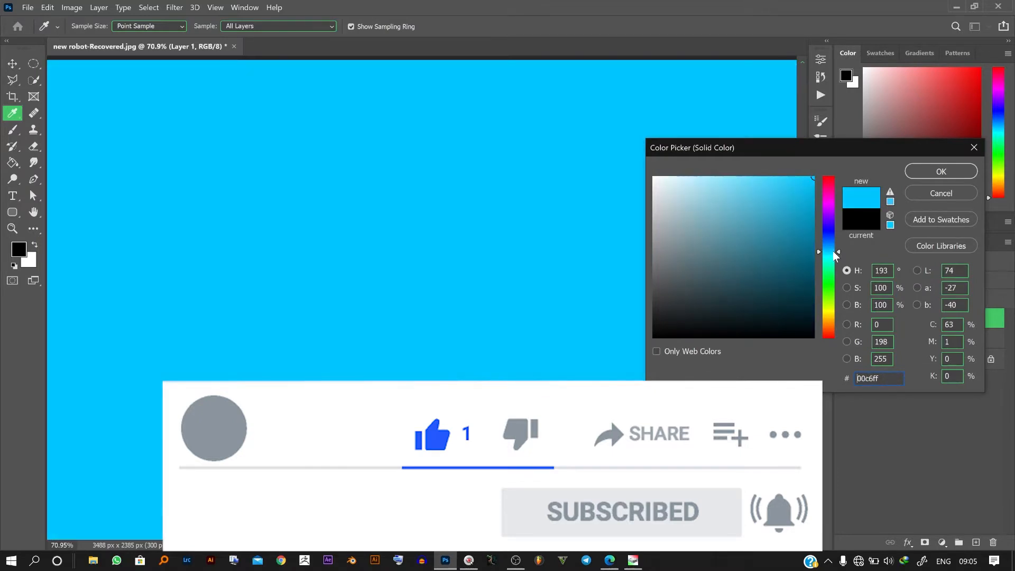
{"action": "left_click", "coordinate": [966, 176]}
Clip the blue colour fill to the line layer so that it colours only the painted panel lines
{"action": "key", "text": "alt"}
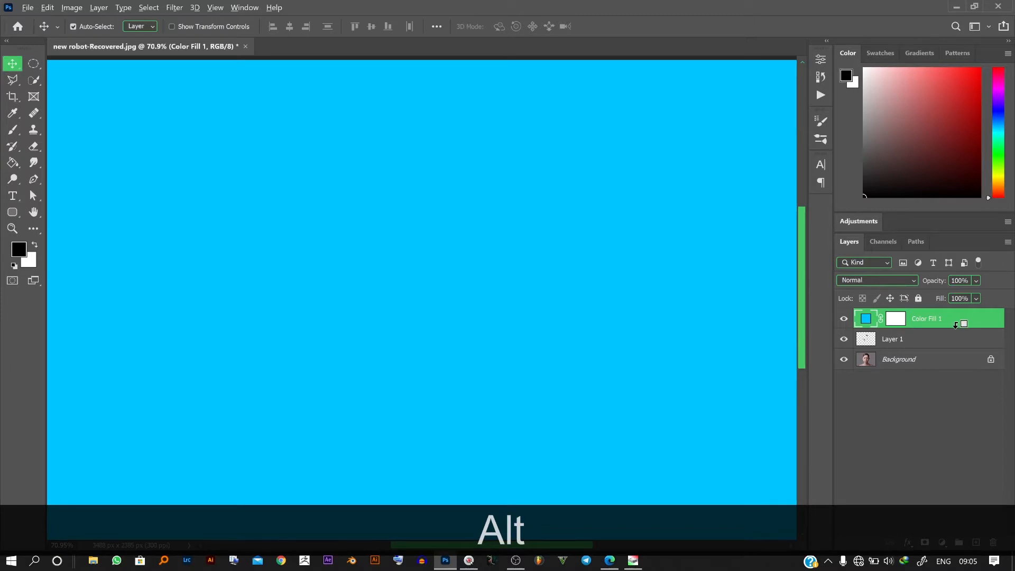
{"action": "left_click", "coordinate": [955, 325], "text": "alt"}
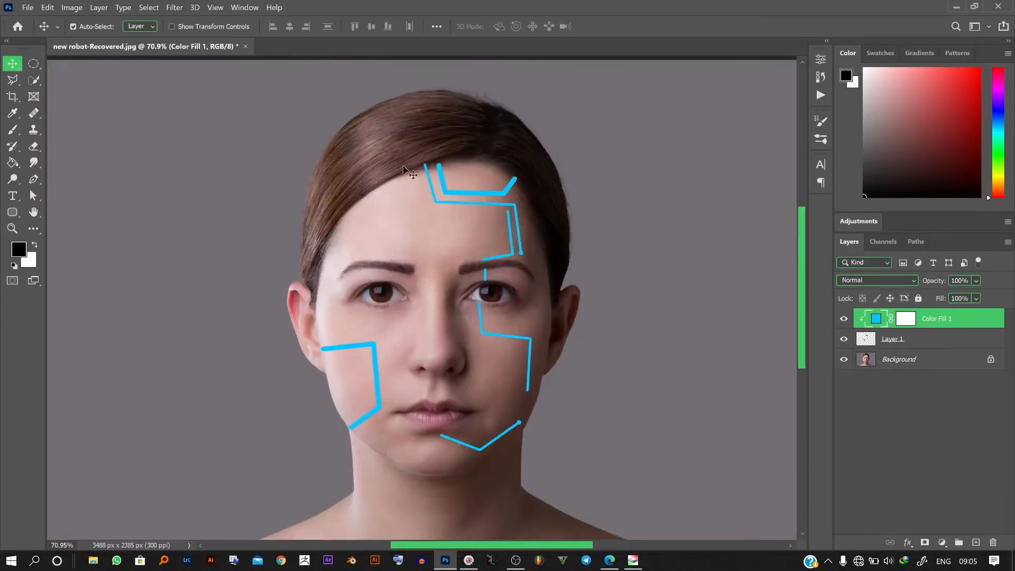
{"action": "scroll", "coordinate": [448, 253], "scroll_direction": "up", "scroll_amount": 8}
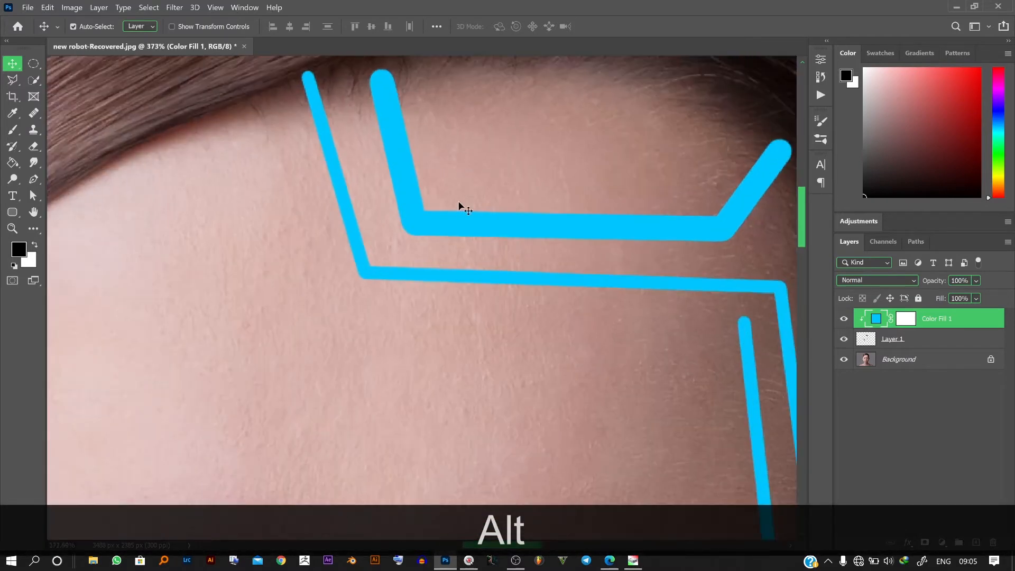
{"action": "scroll", "coordinate": [534, 238], "scroll_direction": "down", "scroll_amount": 10}
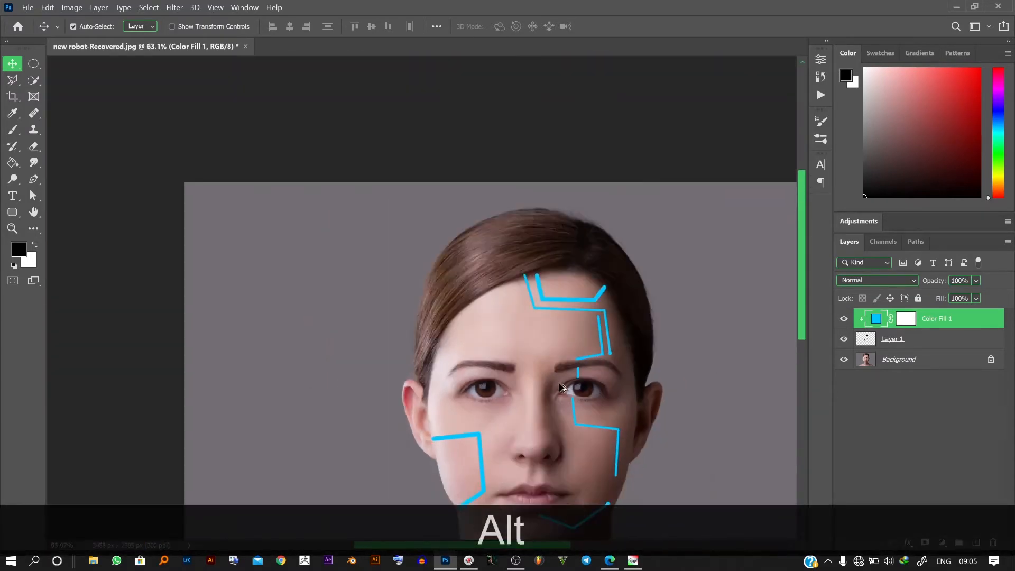
{"action": "scroll", "coordinate": [559, 426], "scroll_direction": "up", "scroll_amount": 6}
{"action": "scroll", "coordinate": [567, 295], "scroll_direction": "up", "scroll_amount": 3}
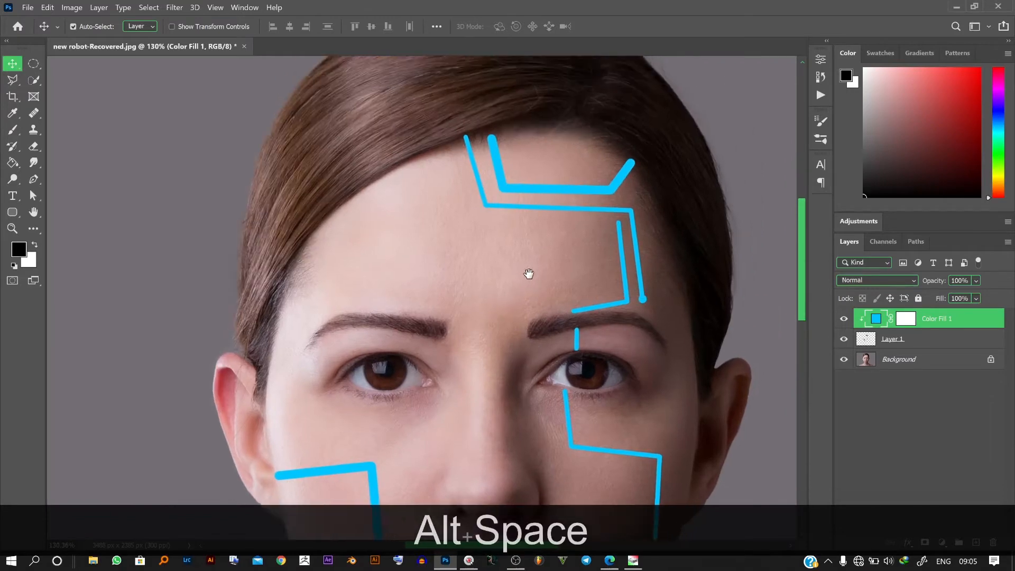
{"action": "scroll", "coordinate": [515, 307], "scroll_direction": "up", "scroll_amount": 5}
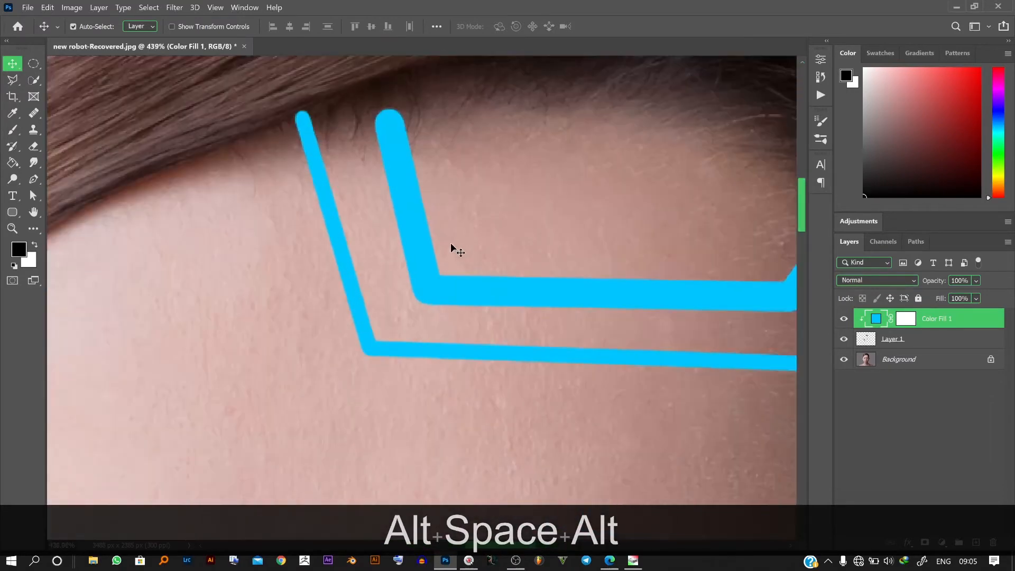
Enable an Inner Shadow effect on Layer 1 with the painted lines and open the effect's settings
{"action": "double_click", "coordinate": [979, 321]}
{"action": "left_click", "coordinate": [961, 193]}
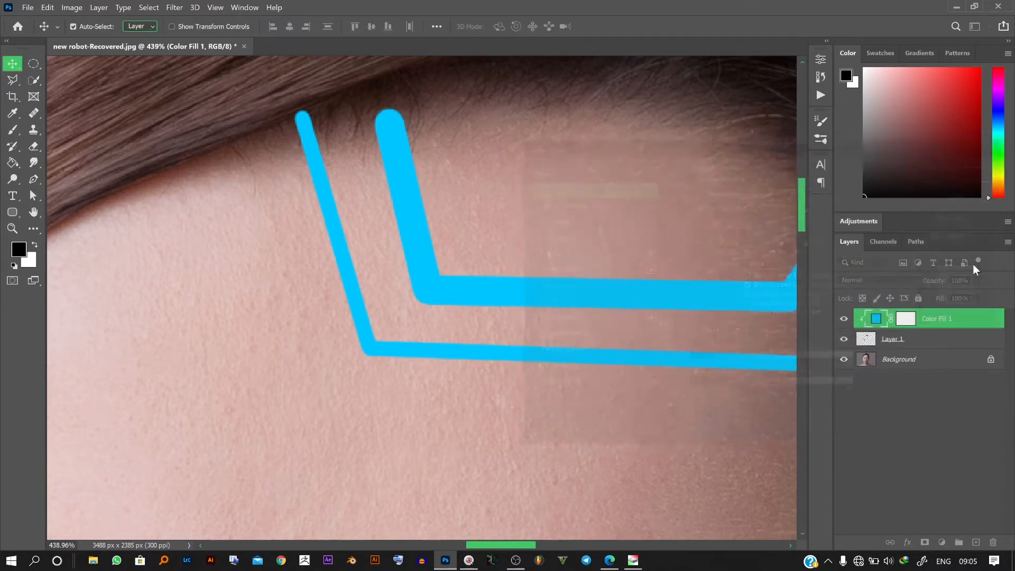
{"action": "left_click", "coordinate": [963, 340]}
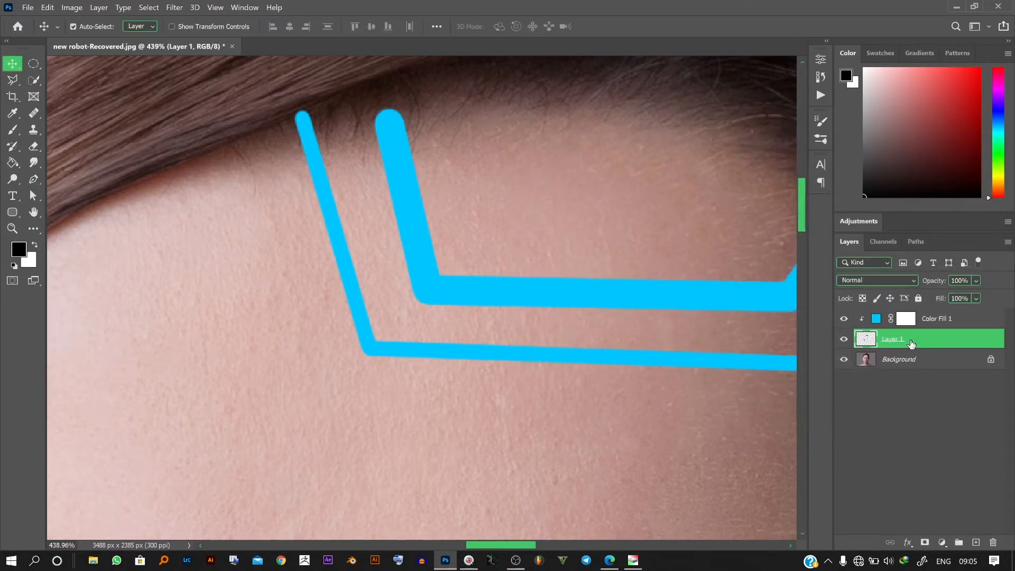
{"action": "right_click", "coordinate": [964, 340]}
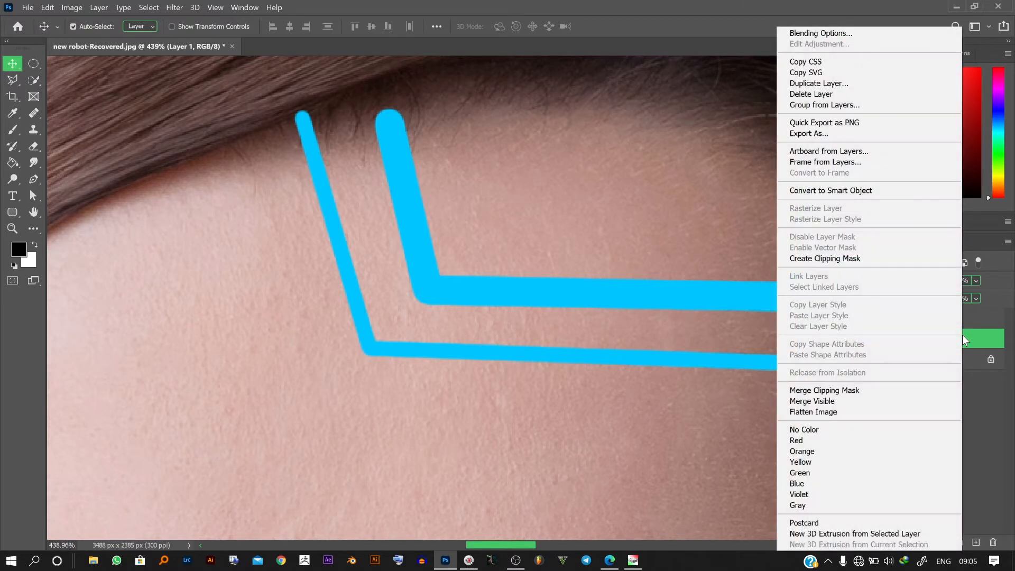
{"action": "left_click", "coordinate": [836, 33]}
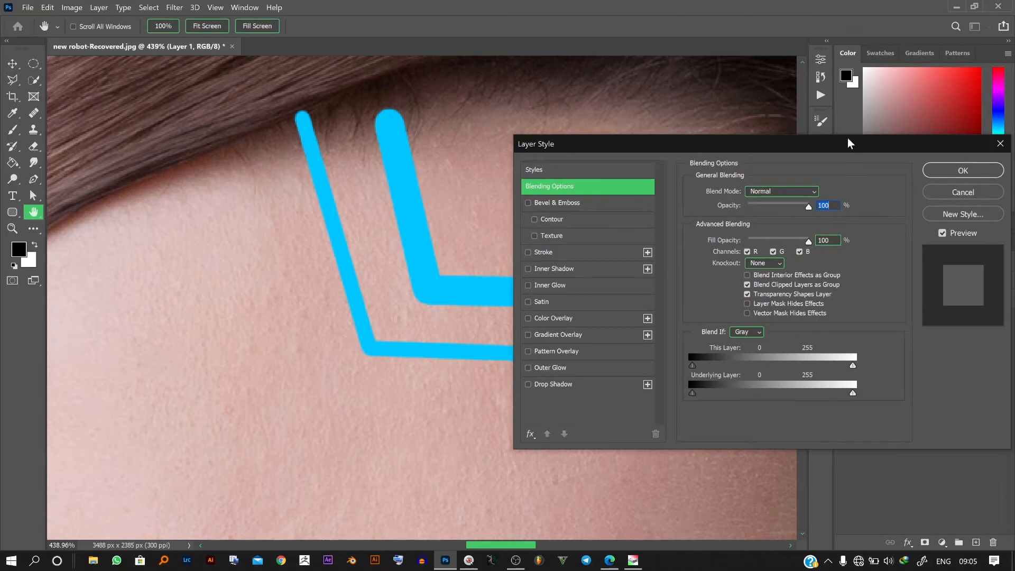
{"action": "left_click_drag", "start_coordinate": [836, 141], "coordinate": [847, 117]}
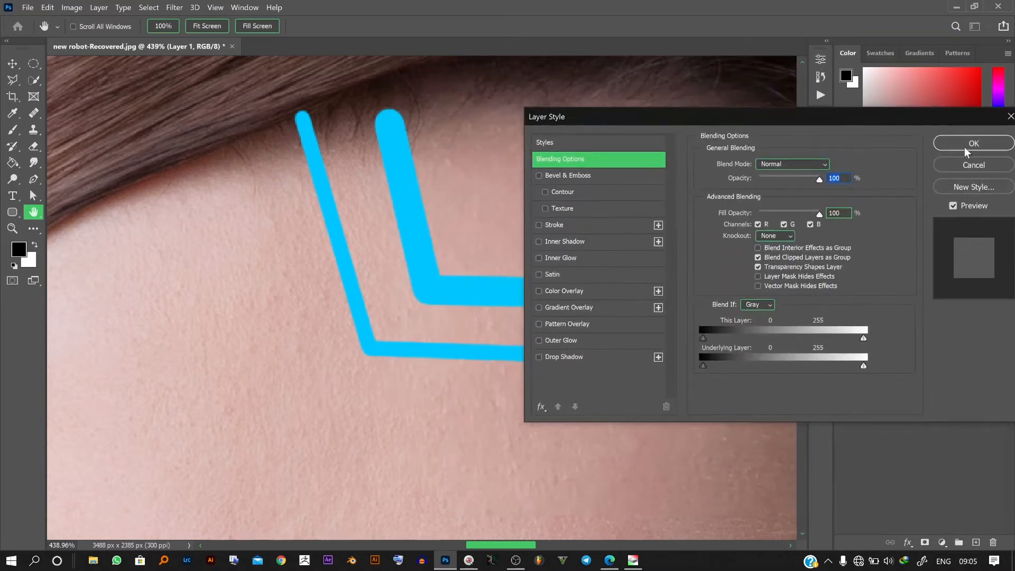
{"action": "left_click", "coordinate": [539, 242]}
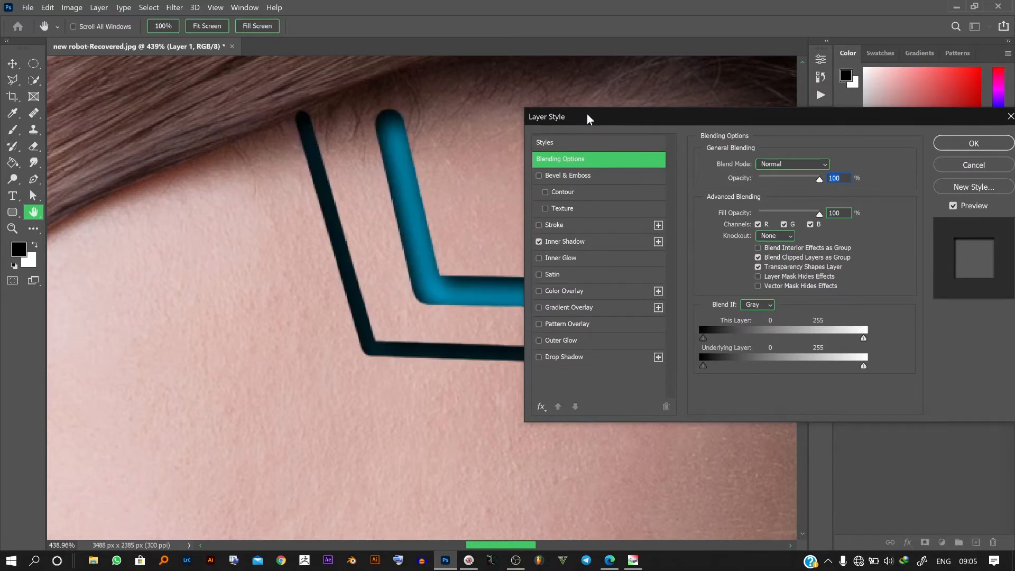
{"action": "left_click_drag", "start_coordinate": [588, 117], "coordinate": [654, 116]}
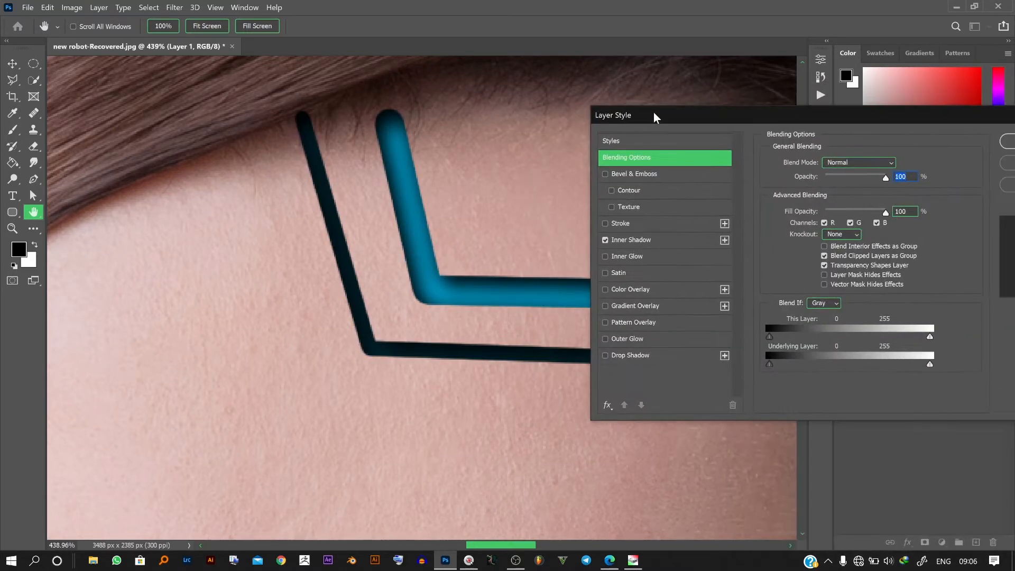
{"action": "left_click", "coordinate": [667, 241]}
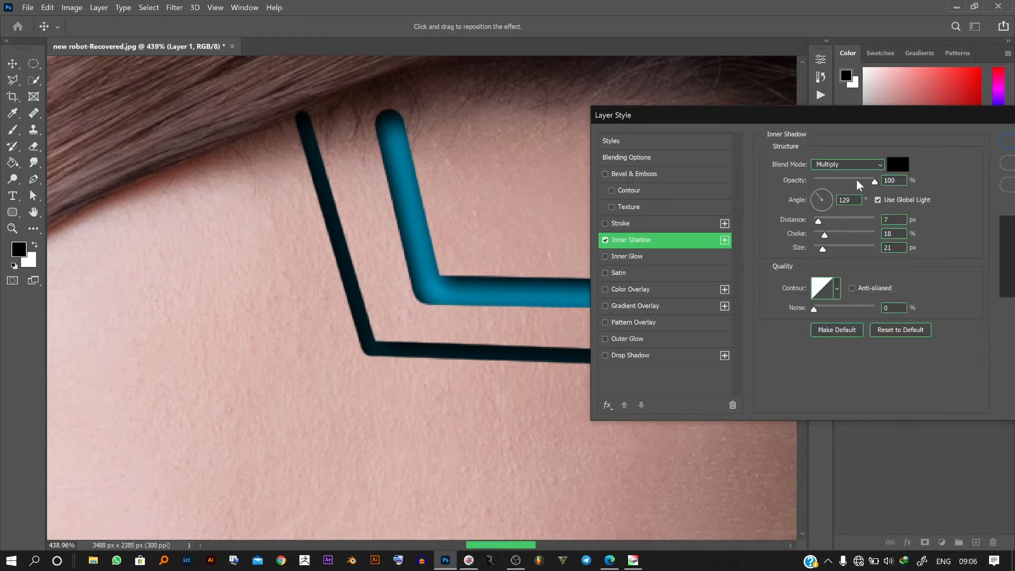
Set the inner shadow to 100% opacity, 6 px distance, 0% choke and 8 px size
{"action": "mouse_move", "coordinate": [861, 185]}
{"action": "left_mouse_down"}
{"action": "mouse_move", "coordinate": [821, 185]}
{"action": "mouse_move", "coordinate": [836, 186]}
{"action": "left_mouse_up"}
{"action": "mouse_move", "coordinate": [818, 221]}
{"action": "left_mouse_down"}
{"action": "mouse_move", "coordinate": [834, 222]}
{"action": "mouse_move", "coordinate": [807, 224]}
{"action": "left_mouse_up"}
{"action": "type", "text": "100"}
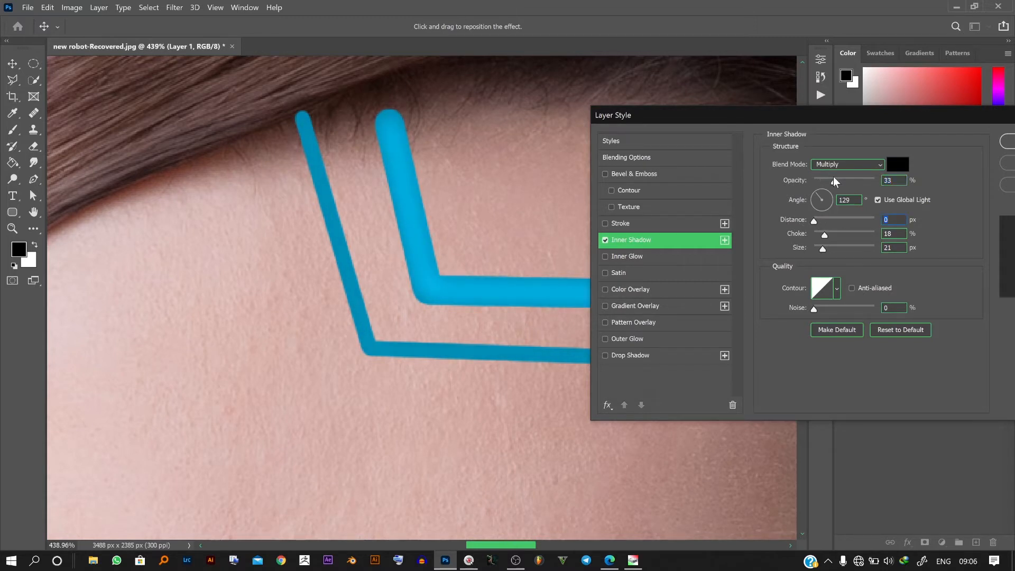
{"action": "mouse_move", "coordinate": [815, 221]}
{"action": "left_mouse_down"}
{"action": "mouse_move", "coordinate": [851, 222]}
{"action": "mouse_move", "coordinate": [782, 225]}
{"action": "mouse_move", "coordinate": [761, 241]}
{"action": "mouse_move", "coordinate": [845, 252]}
{"action": "mouse_move", "coordinate": [823, 257]}
{"action": "left_mouse_up"}
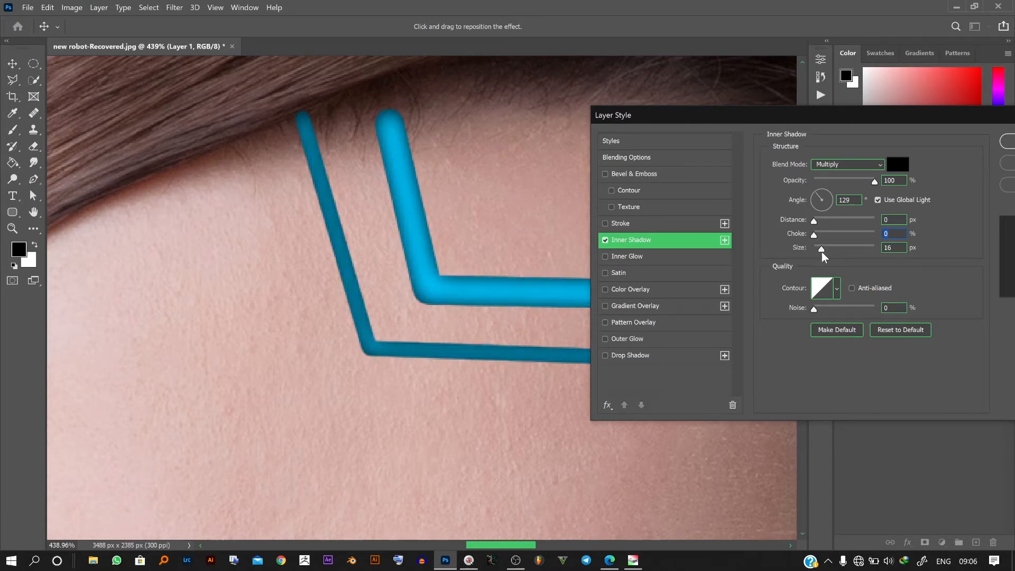
{"action": "key", "text": "Tab"}
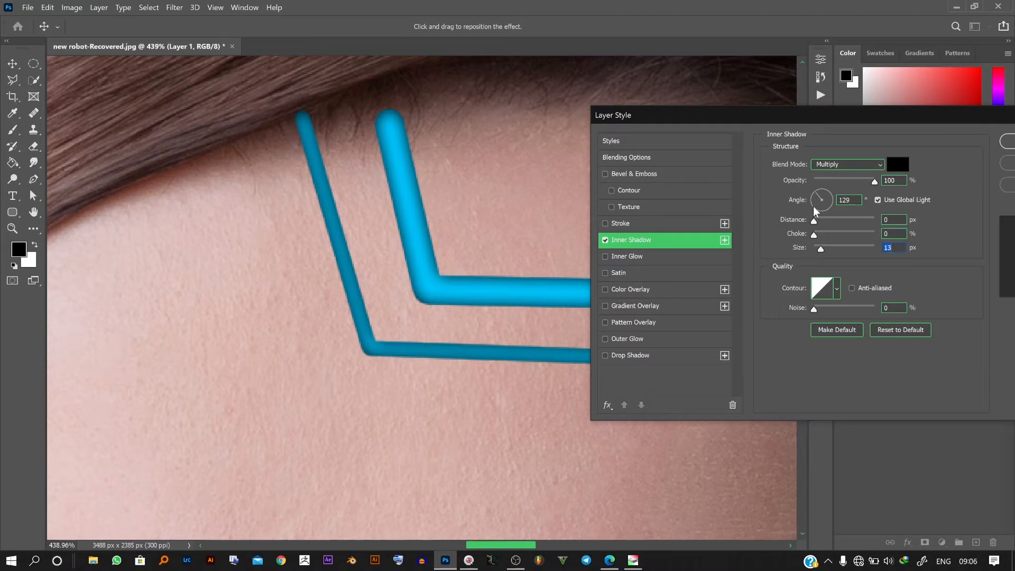
{"action": "mouse_move", "coordinate": [815, 222]}
{"action": "left_mouse_down"}
{"action": "mouse_move", "coordinate": [826, 225]}
{"action": "mouse_move", "coordinate": [819, 249]}
{"action": "left_mouse_up"}
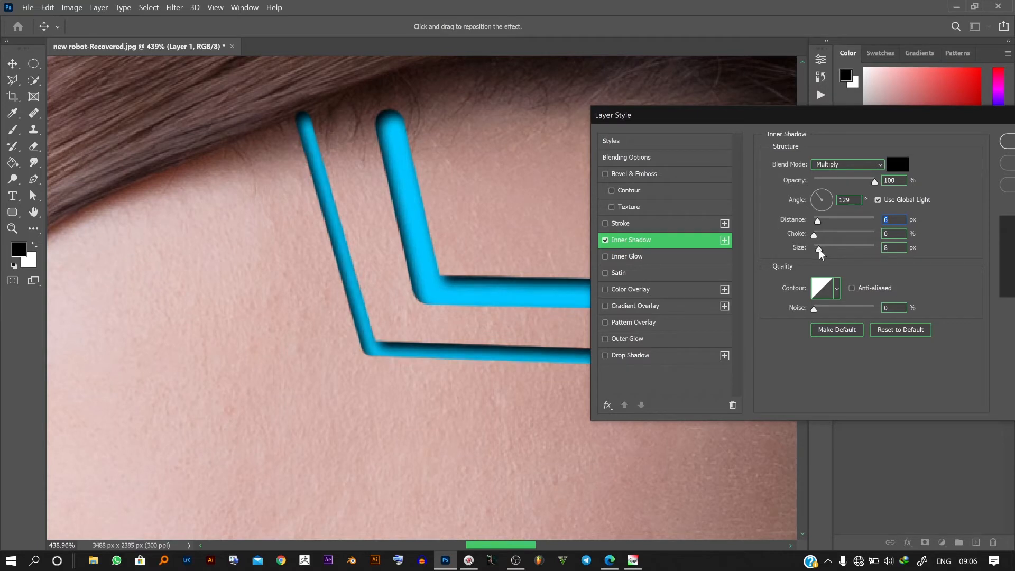
{"action": "left_click", "coordinate": [820, 253]}
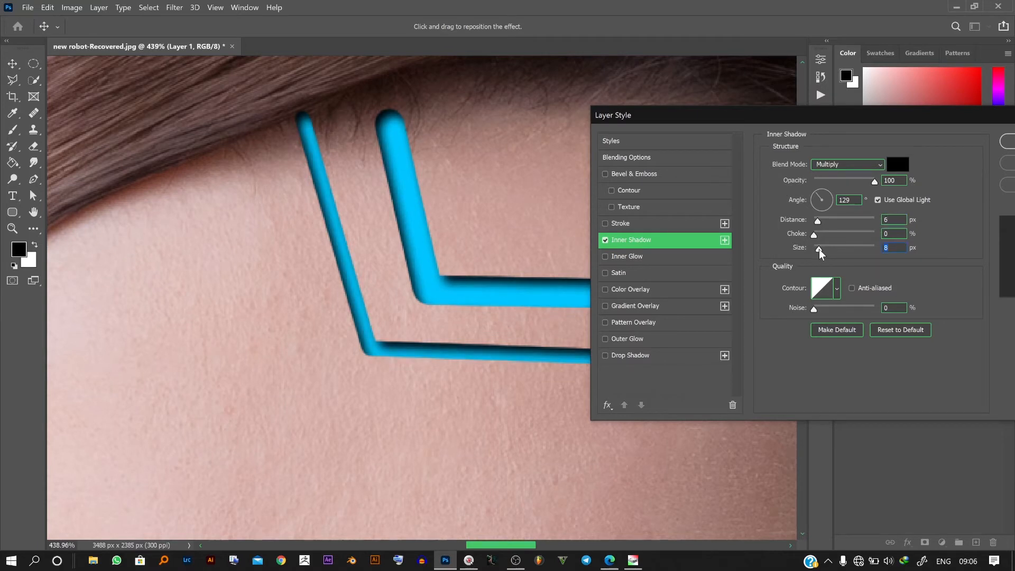
Reduce the inner shadow's opacity to 52% and apply the layer style to the lines
{"action": "left_click", "coordinate": [861, 179]}
{"action": "left_click_drag", "start_coordinate": [854, 179], "coordinate": [852, 181]}
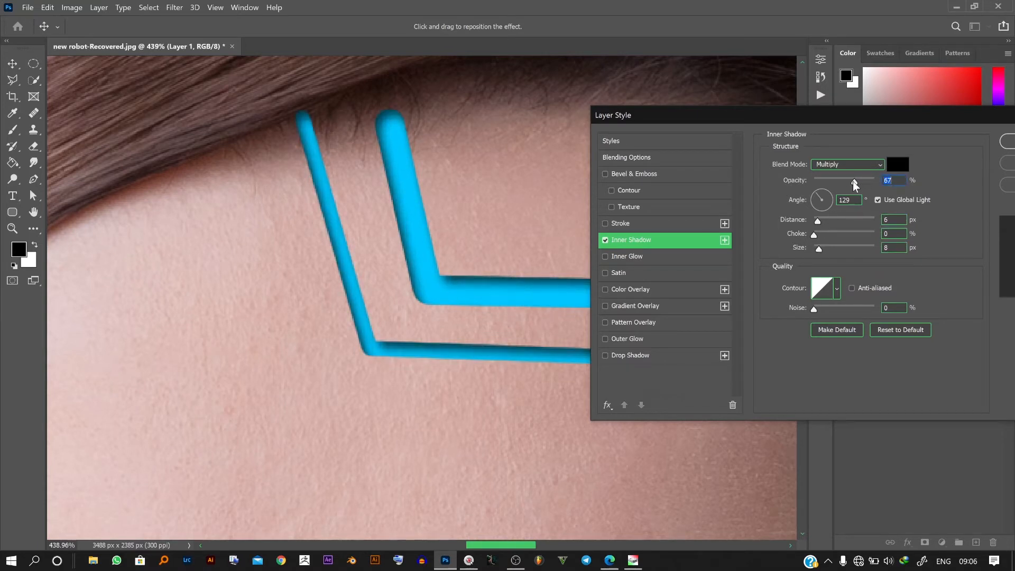
{"action": "left_click", "coordinate": [846, 182]}
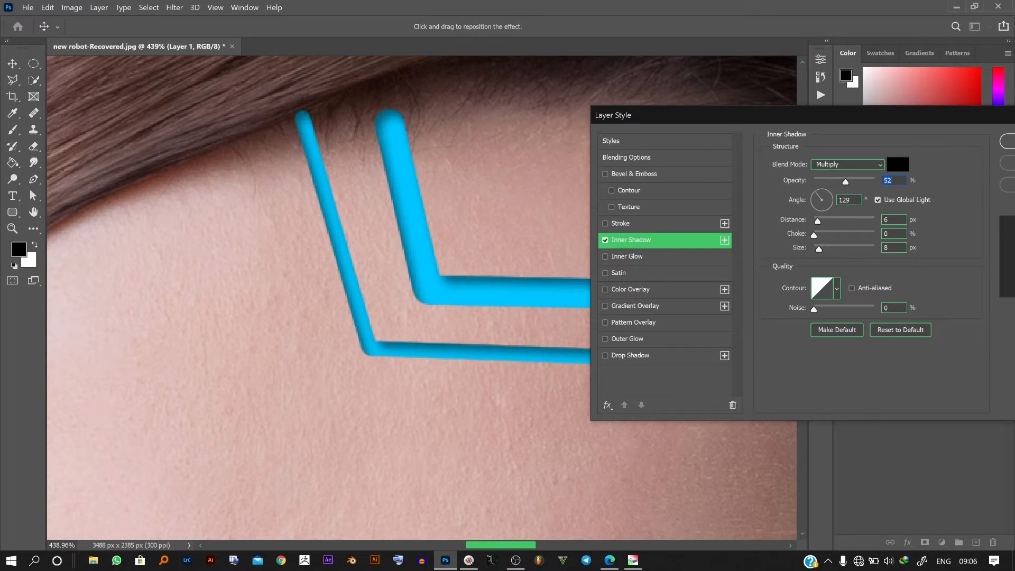
{"action": "left_click_drag", "start_coordinate": [870, 121], "coordinate": [629, 122]}
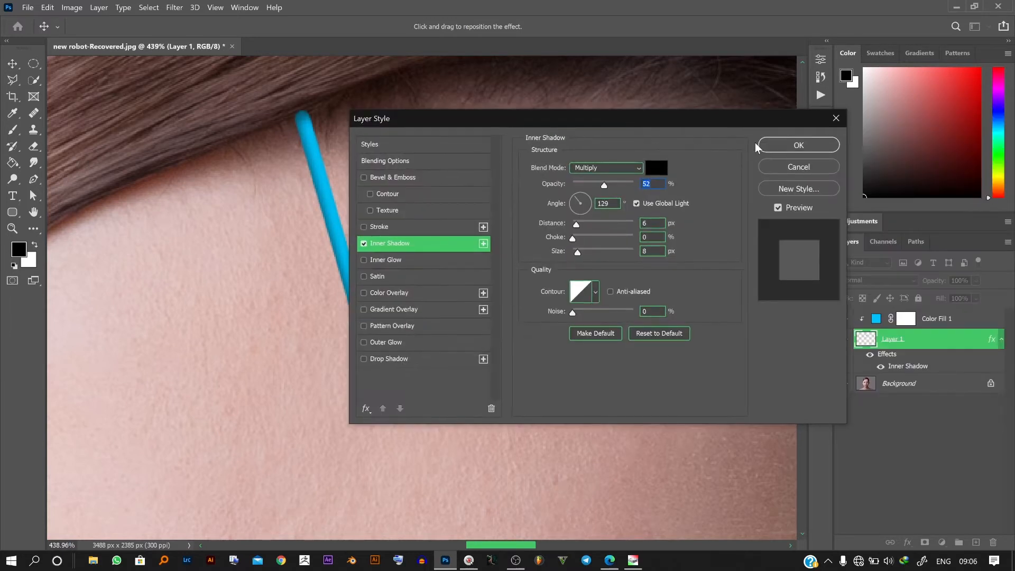
{"action": "left_click", "coordinate": [793, 147]}
Examine the shaded blue lines up close on the chin, cheek, eye and forehead
{"action": "scroll", "coordinate": [349, 280], "scroll_direction": "down", "scroll_amount": 6}
{"action": "scroll", "coordinate": [349, 280], "scroll_direction": "down", "scroll_amount": 6}
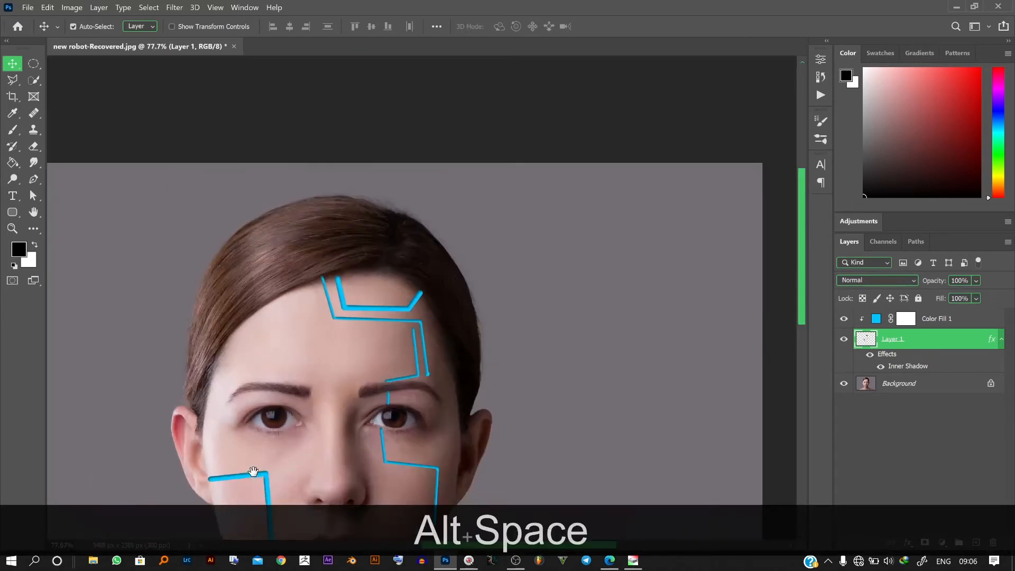
{"action": "left_click_drag", "start_coordinate": [253, 471], "coordinate": [156, 259]}
{"action": "scroll", "coordinate": [241, 395], "scroll_direction": "up", "scroll_amount": 8}
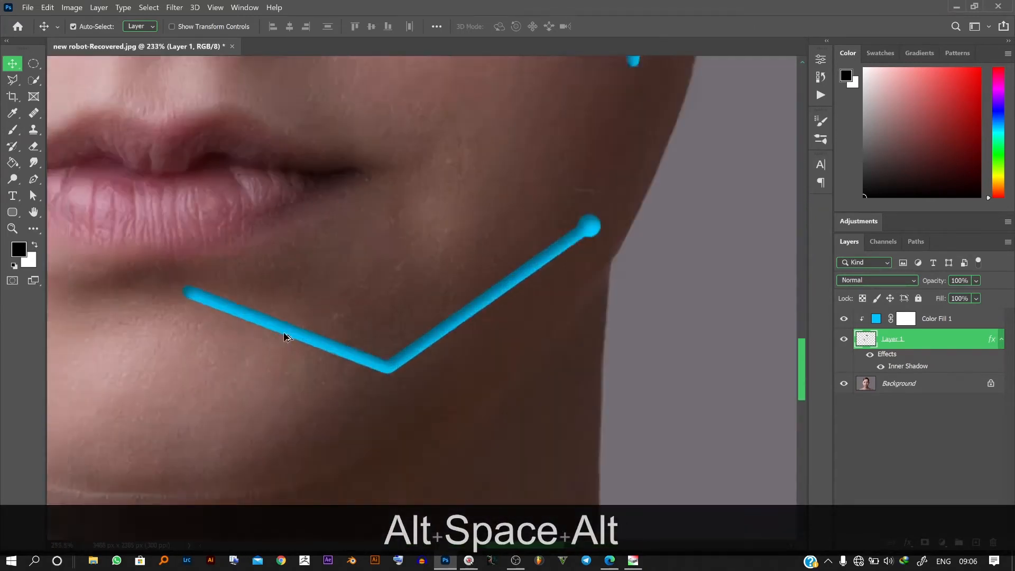
{"action": "left_click_drag", "start_coordinate": [261, 315], "coordinate": [251, 436]}
{"action": "left_click_drag", "start_coordinate": [396, 224], "coordinate": [268, 387]}
{"action": "left_click_drag", "start_coordinate": [292, 221], "coordinate": [337, 462]}
{"action": "left_click_drag", "start_coordinate": [250, 235], "coordinate": [376, 394]}
{"action": "left_click_drag", "start_coordinate": [326, 174], "coordinate": [365, 419]}
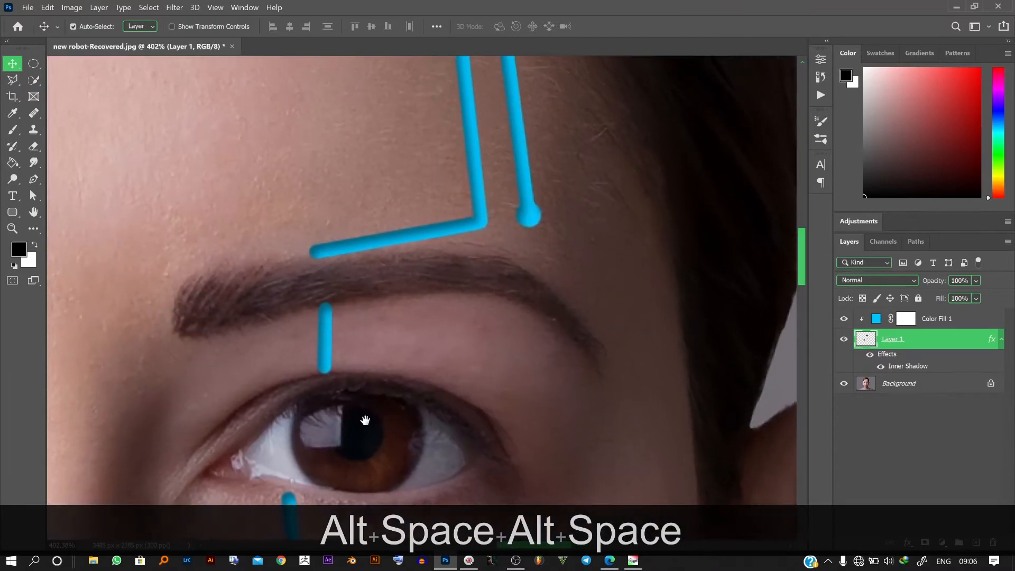
Change the Color Fill 1 layer's colour to the slightly deeper blue 00baff
{"action": "left_click_drag", "start_coordinate": [402, 199], "coordinate": [422, 301]}
{"action": "scroll", "coordinate": [418, 302], "scroll_direction": "down", "scroll_amount": 6}
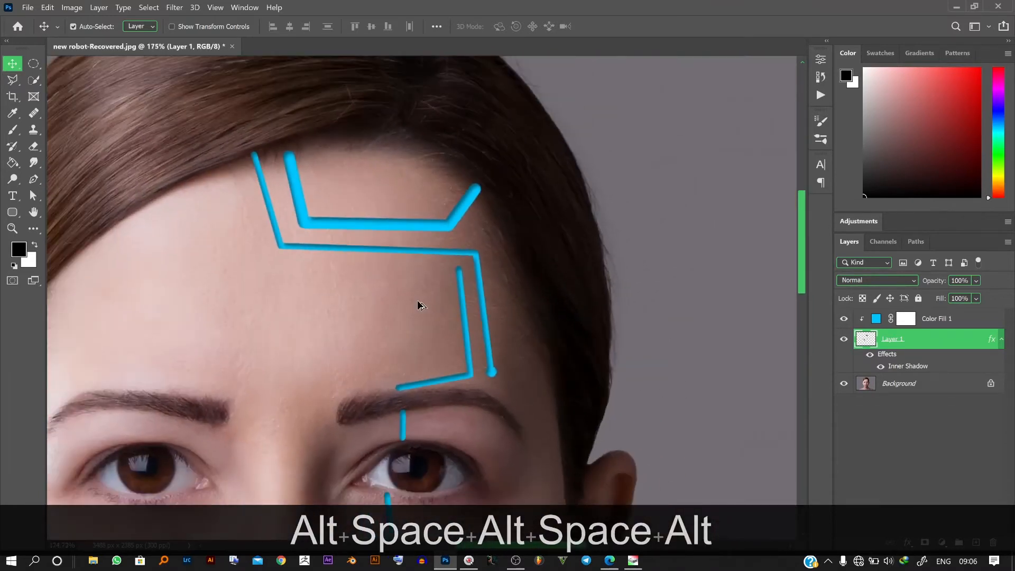
{"action": "left_click_drag", "start_coordinate": [345, 374], "coordinate": [443, 276]}
{"action": "scroll", "coordinate": [443, 276], "scroll_direction": "down", "scroll_amount": 3}
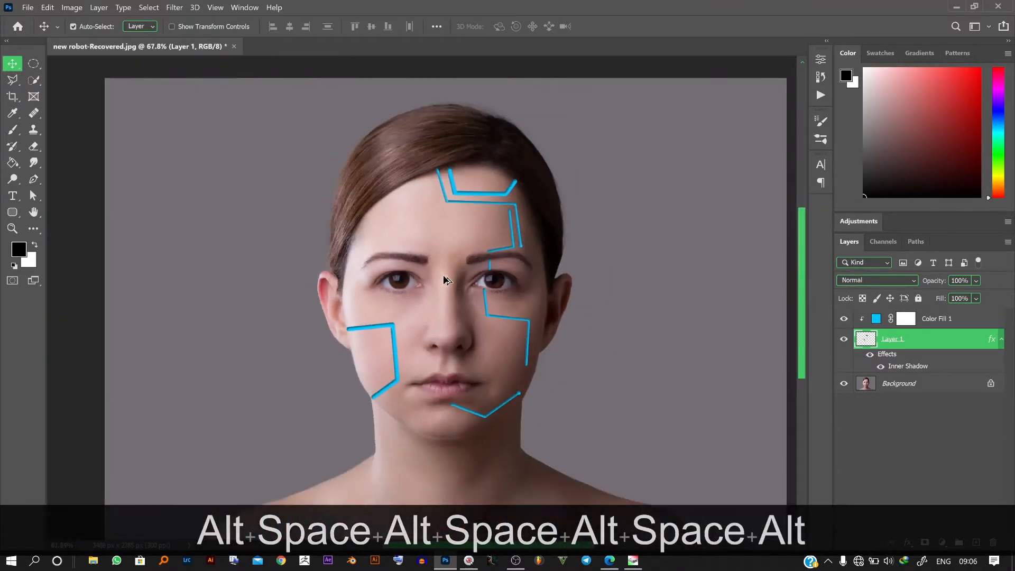
{"action": "scroll", "coordinate": [443, 279], "scroll_direction": "up", "scroll_amount": 1}
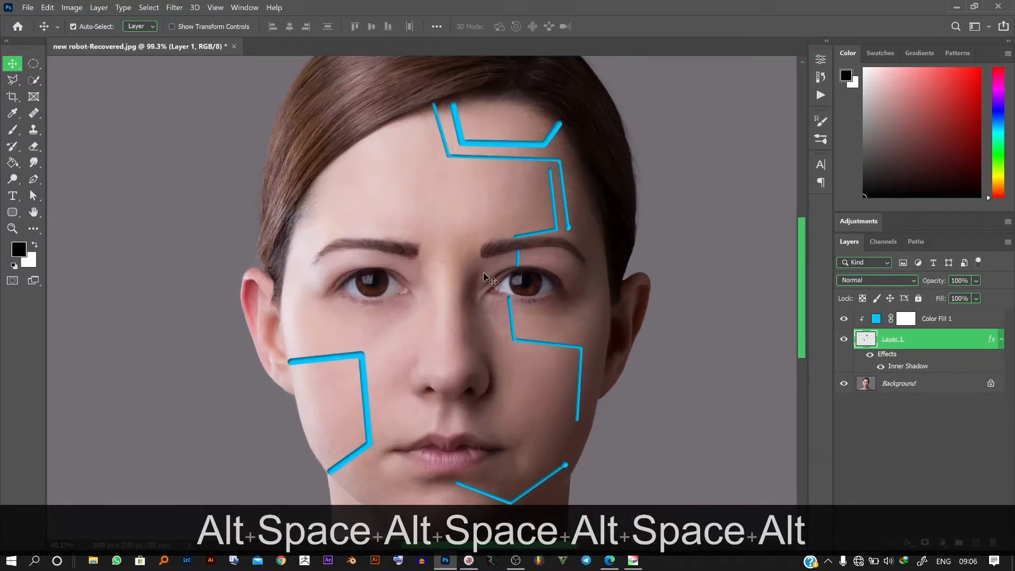
{"action": "left_click", "coordinate": [920, 326]}
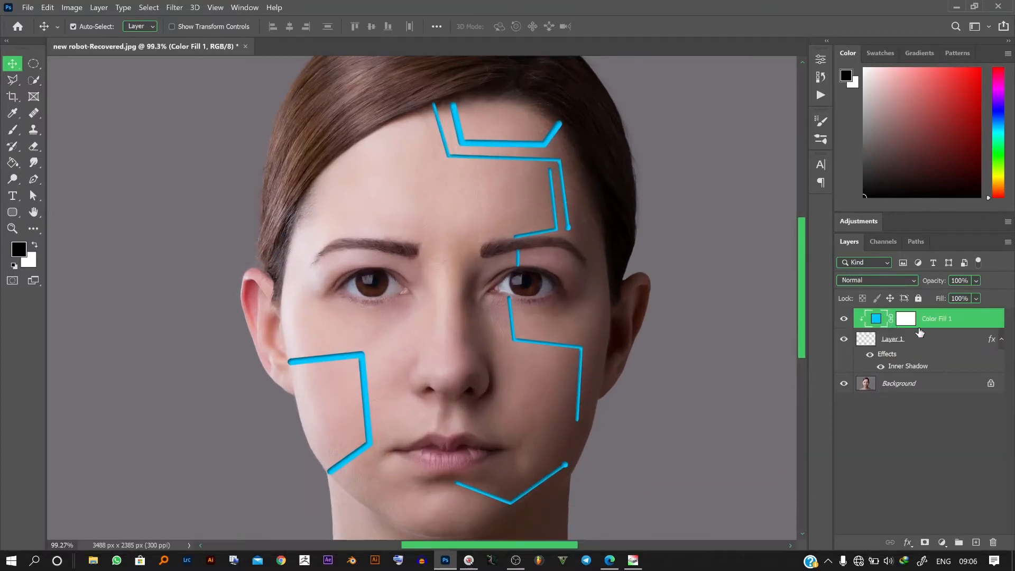
{"action": "double_click", "coordinate": [879, 321]}
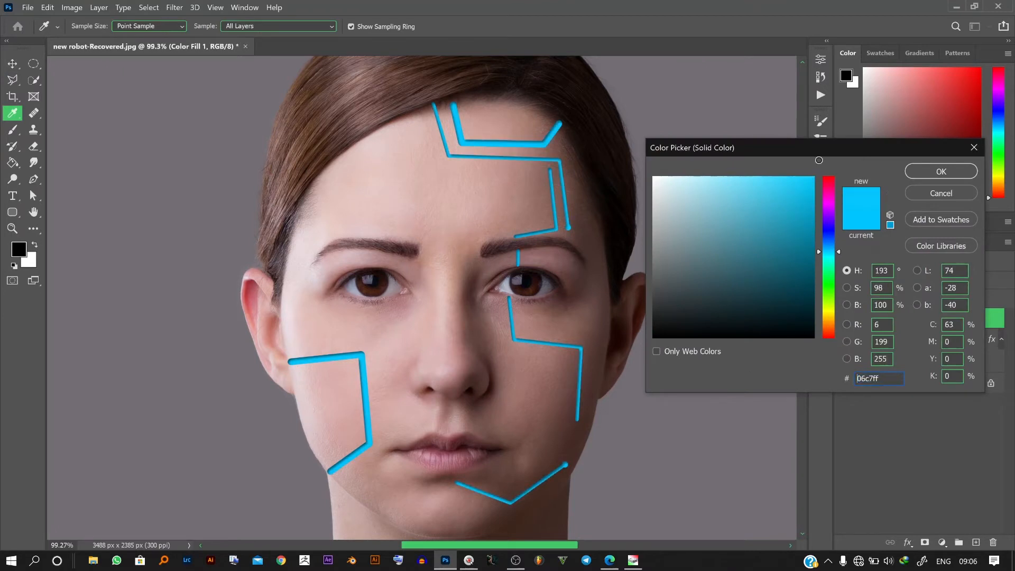
{"action": "left_click_drag", "start_coordinate": [805, 191], "coordinate": [834, 256]}
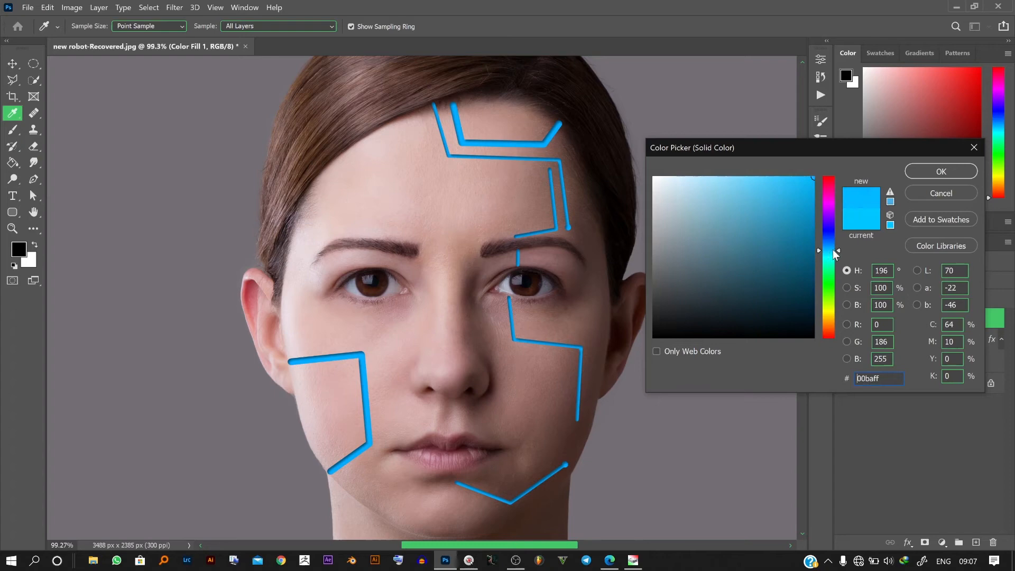
{"action": "left_click", "coordinate": [970, 174]}
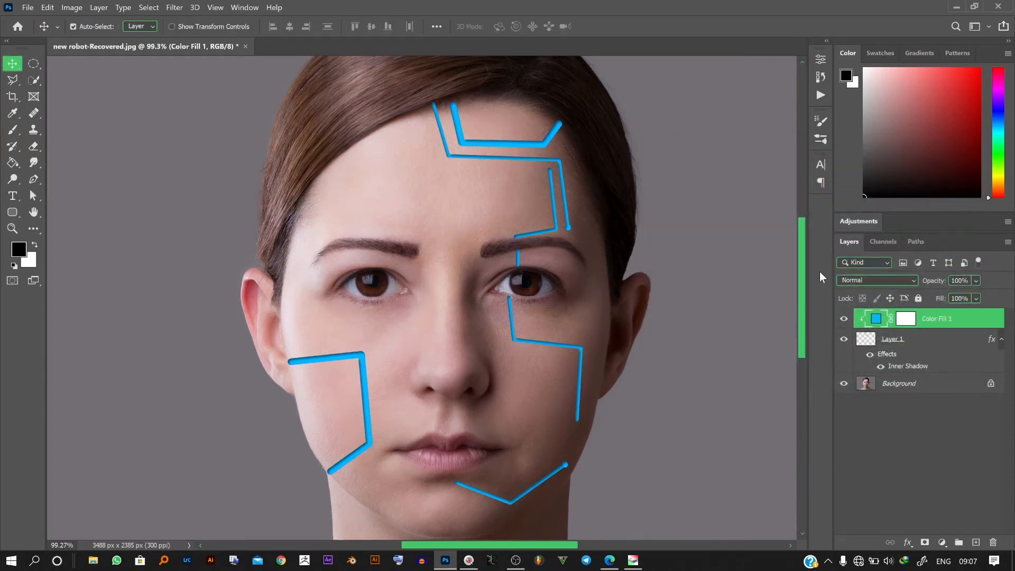
Start placing a linked image and browse to the pictures folder inside best > mnipulation staffs on Local Disk (D:)
{"action": "scroll", "coordinate": [414, 294], "scroll_direction": "down", "scroll_amount": 5}
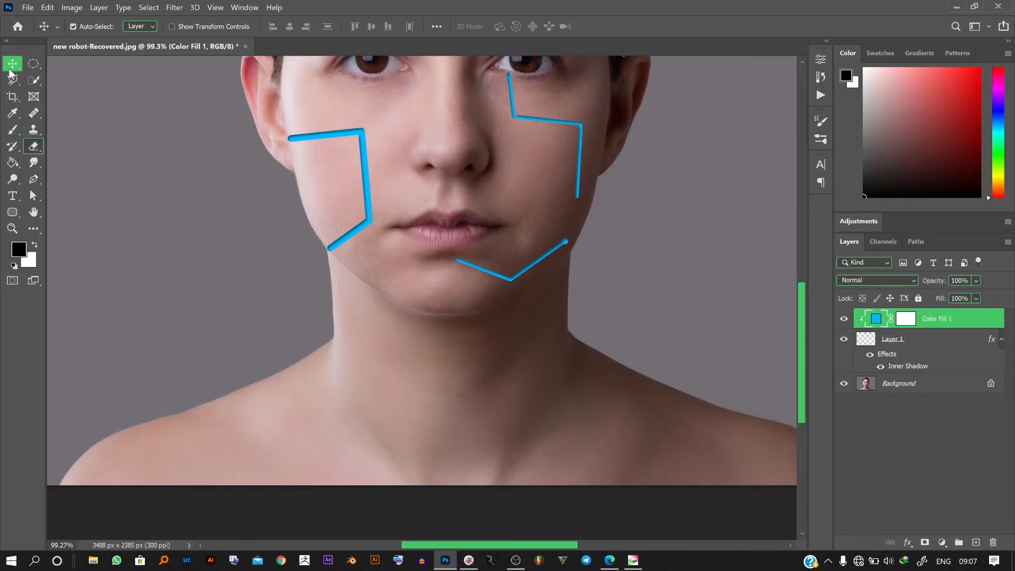
{"action": "left_click", "coordinate": [28, 8]}
{"action": "left_click", "coordinate": [110, 260]}
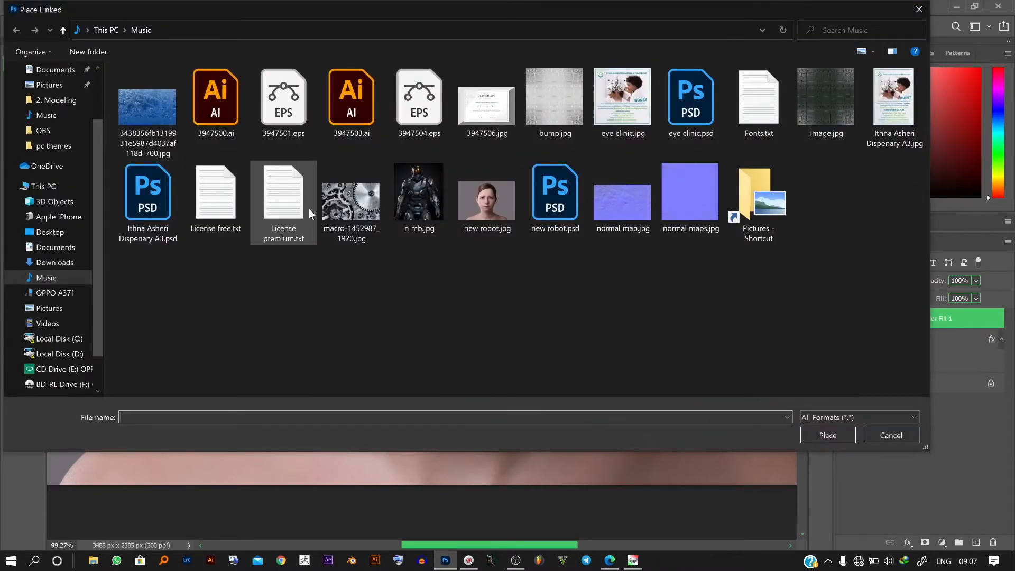
{"action": "left_click", "coordinate": [336, 199]}
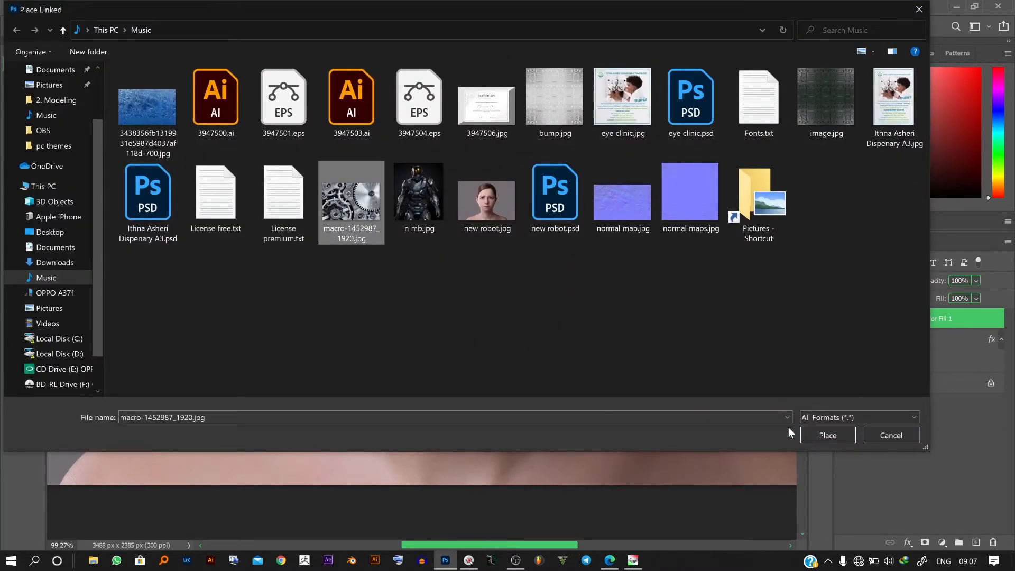
{"action": "left_click", "coordinate": [78, 354]}
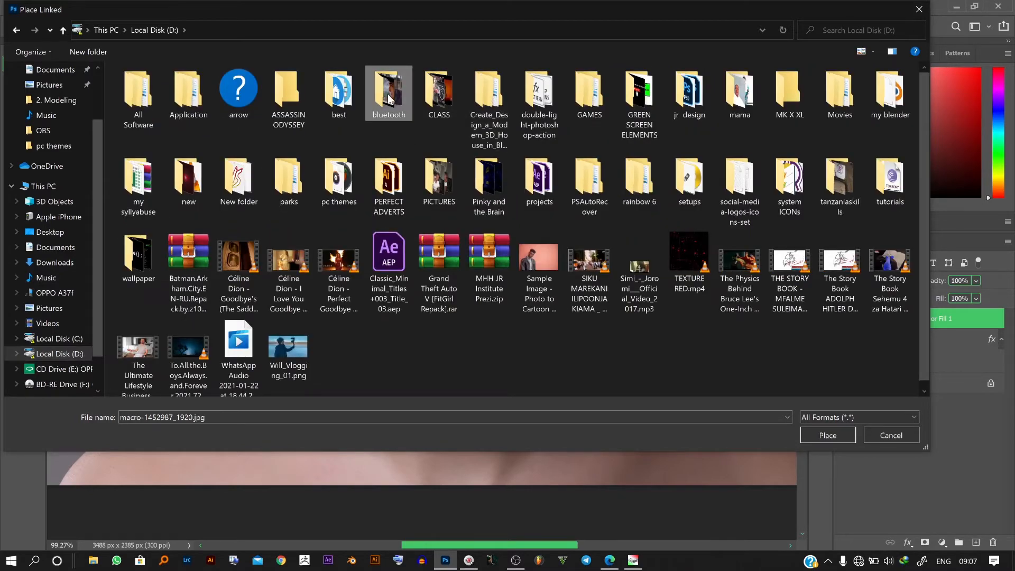
{"action": "double_click", "coordinate": [389, 99]}
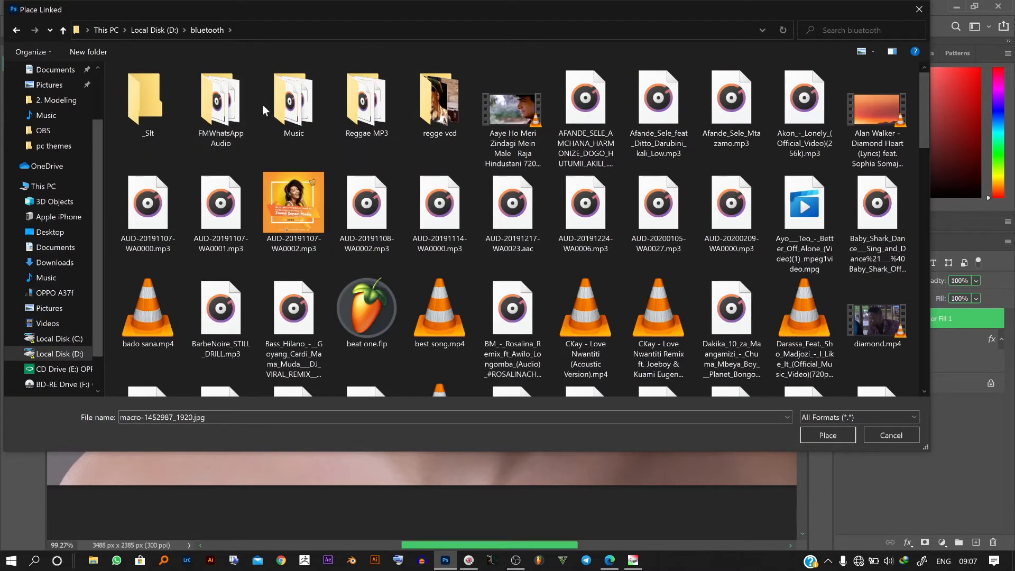
{"action": "left_click", "coordinate": [150, 32]}
{"action": "double_click", "coordinate": [338, 101]}
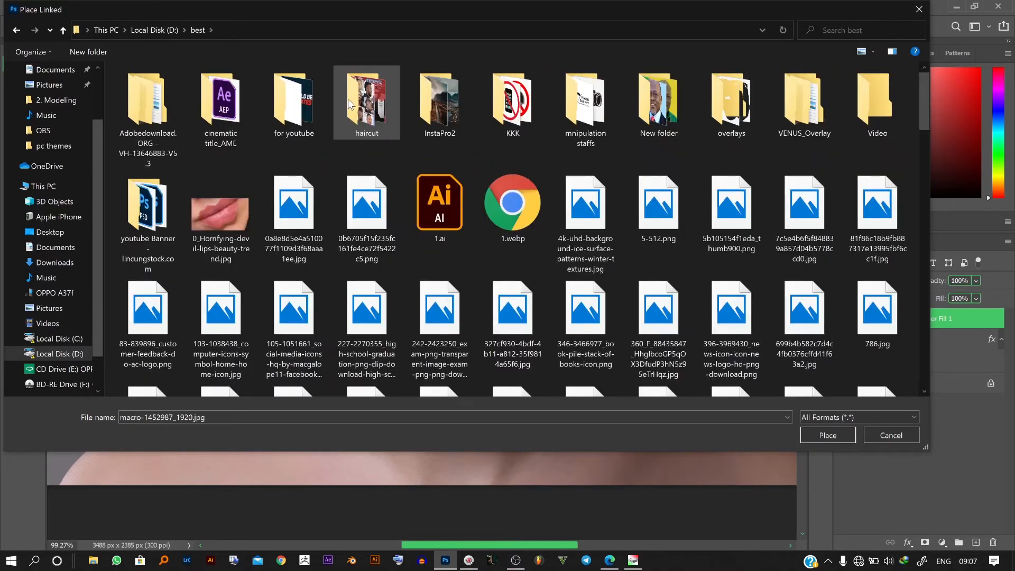
{"action": "double_click", "coordinate": [606, 105]}
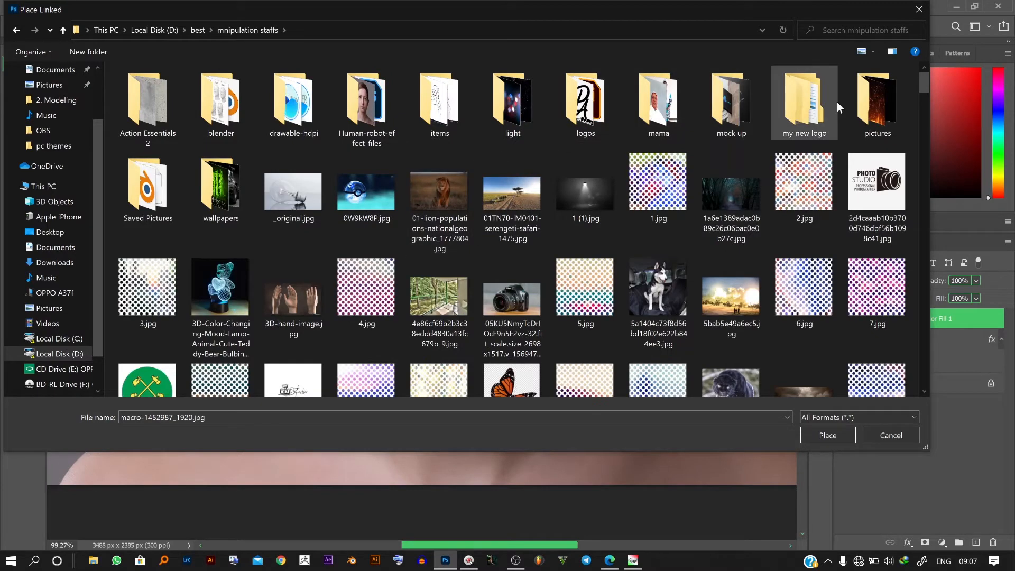
{"action": "double_click", "coordinate": [855, 97]}
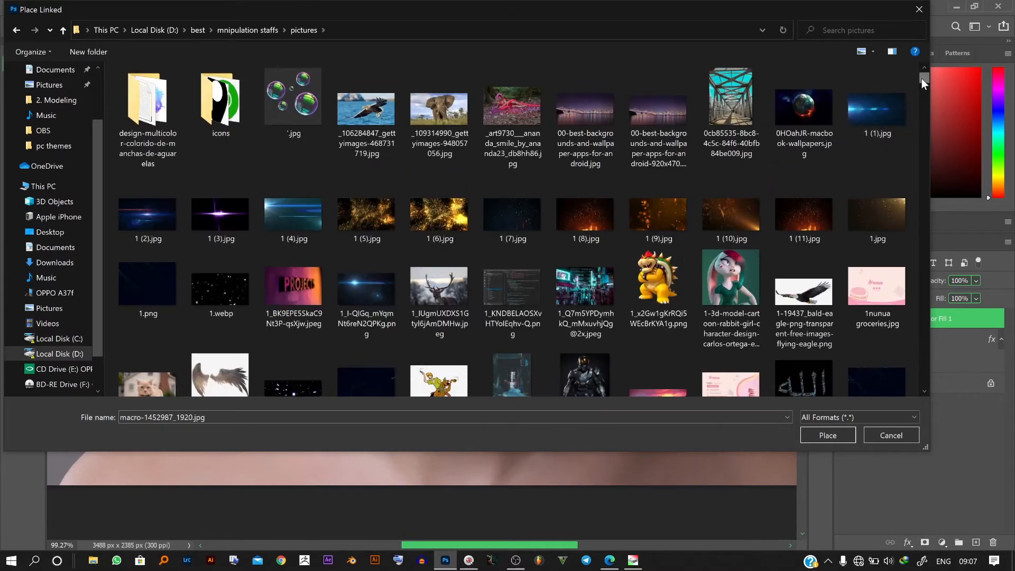
Place the linked image 45e2cc38fff728581c4e531ab99dd830-beautiful-phoenix-tribal-tattoo.jpg in the portrait
{"action": "left_click_drag", "start_coordinate": [922, 78], "coordinate": [922, 91]}
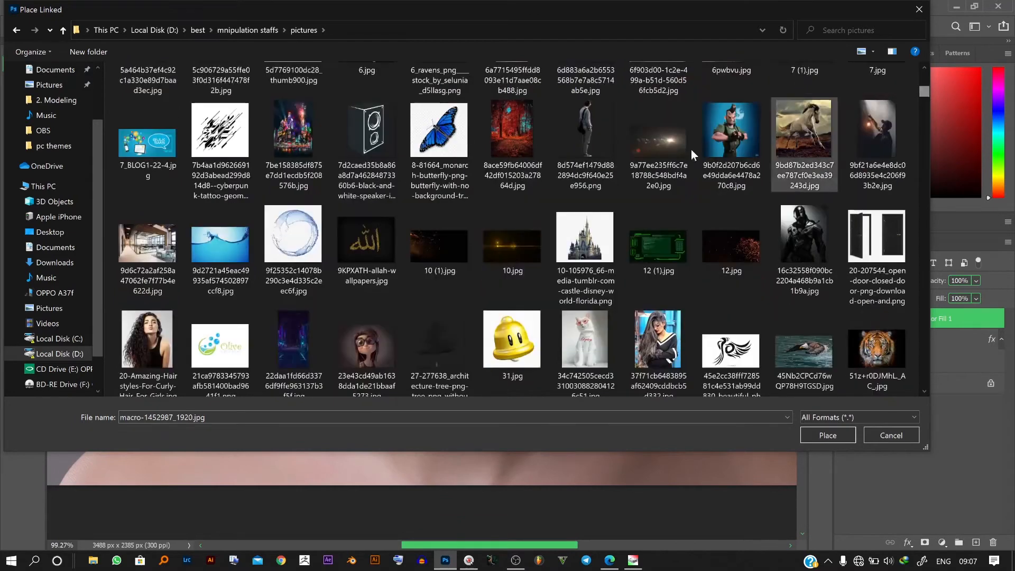
{"action": "left_click", "coordinate": [221, 153]}
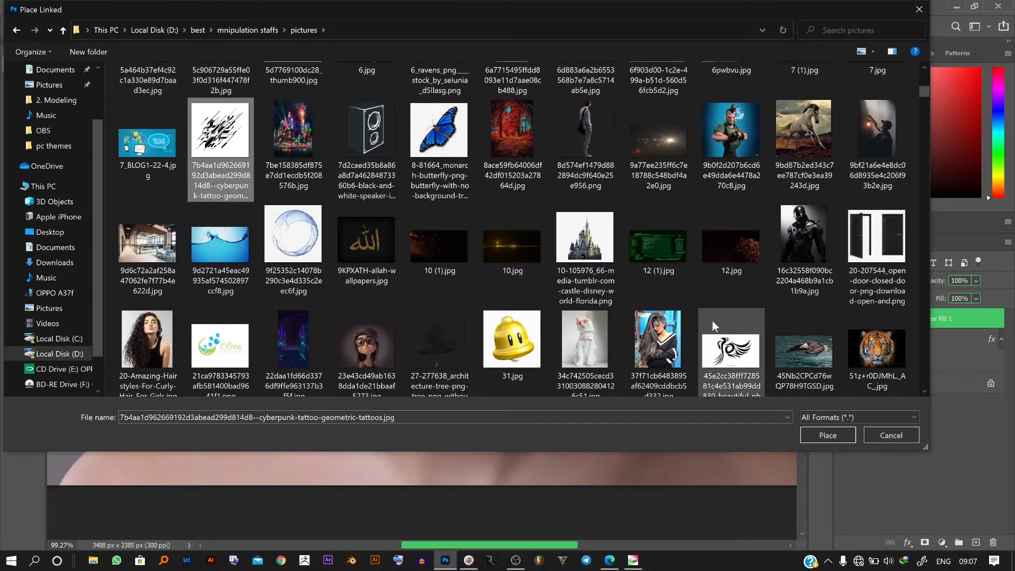
{"action": "left_click", "coordinate": [723, 349]}
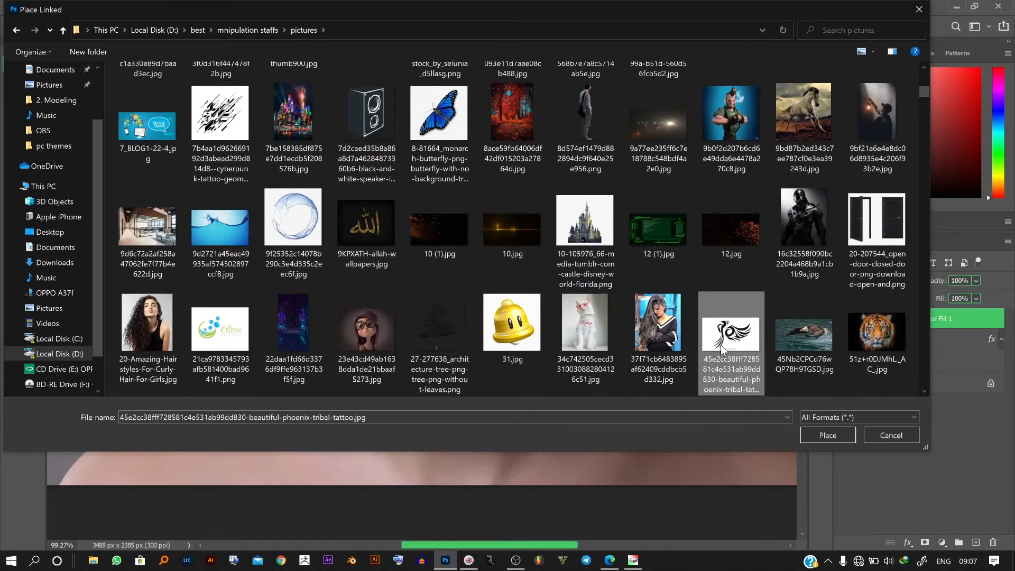
{"action": "left_click", "coordinate": [828, 435]}
{"action": "key", "text": "alt"}
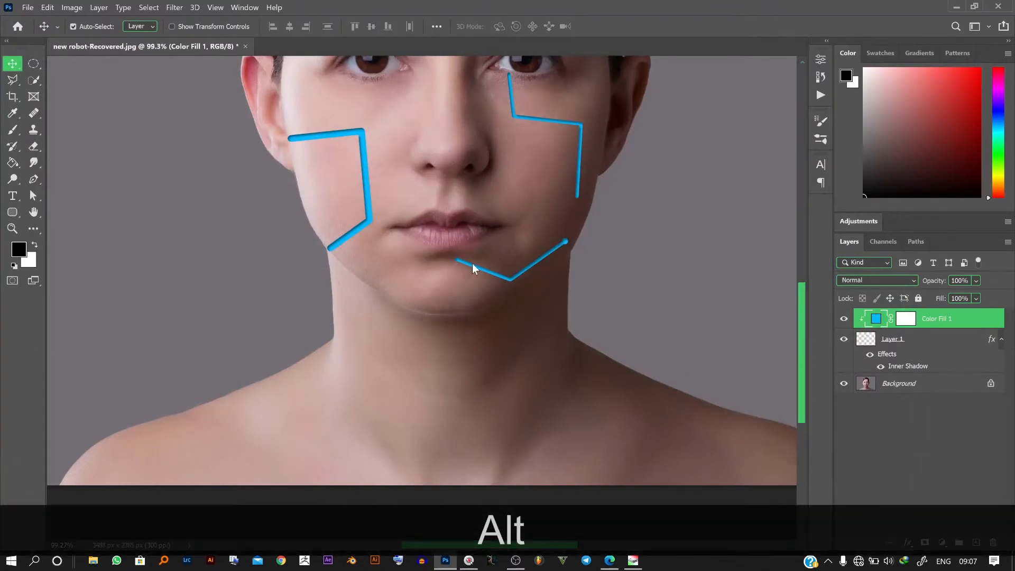
{"action": "key", "text": "alt"}
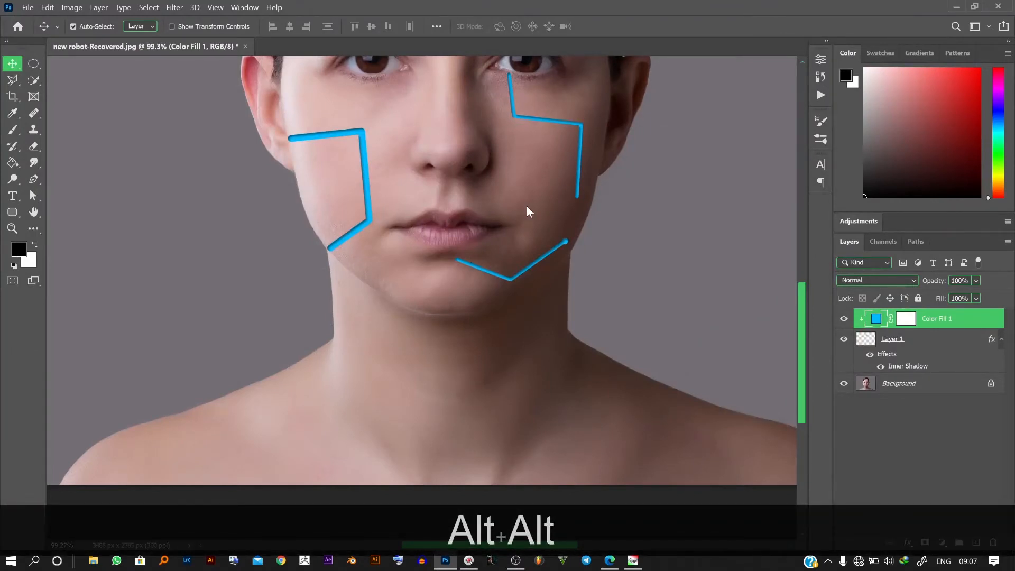
Scale the placed phoenix tattoo image to about 12.96%, position it over the base of the neck and commit the placement
{"action": "scroll", "coordinate": [437, 204], "scroll_direction": "down", "scroll_amount": 5}
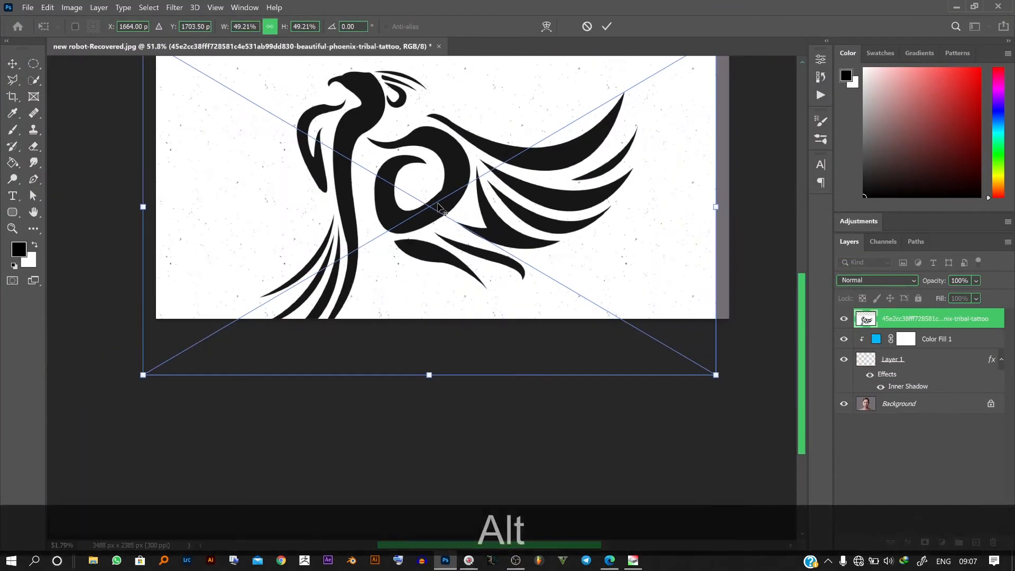
{"action": "scroll", "coordinate": [437, 203], "scroll_direction": "down", "scroll_amount": 5}
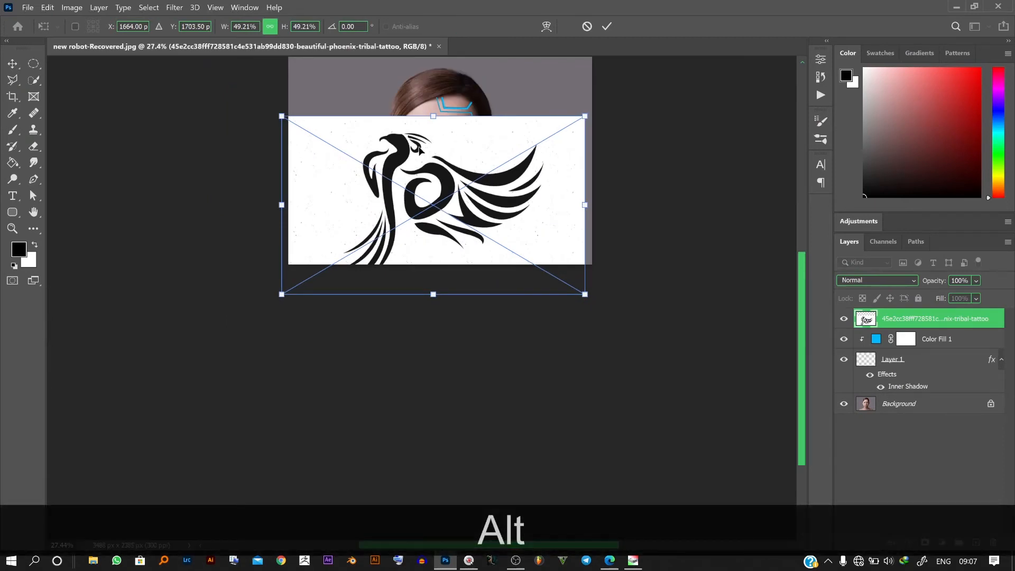
{"action": "left_click_drag", "start_coordinate": [434, 168], "coordinate": [431, 262]}
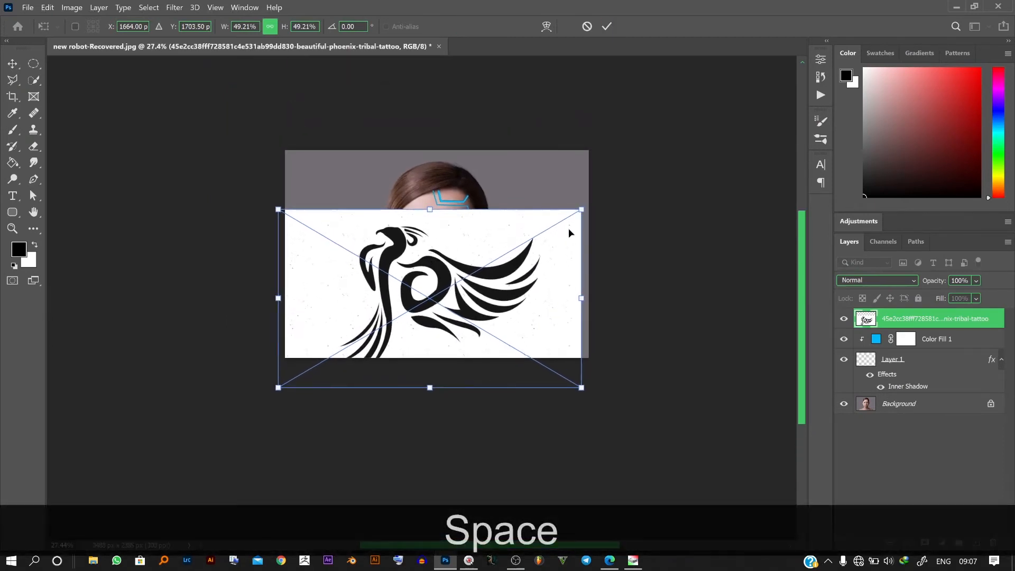
{"action": "left_click_drag", "start_coordinate": [581, 298], "coordinate": [399, 333]}
{"action": "scroll", "coordinate": [399, 333], "scroll_direction": "up", "scroll_amount": 6}
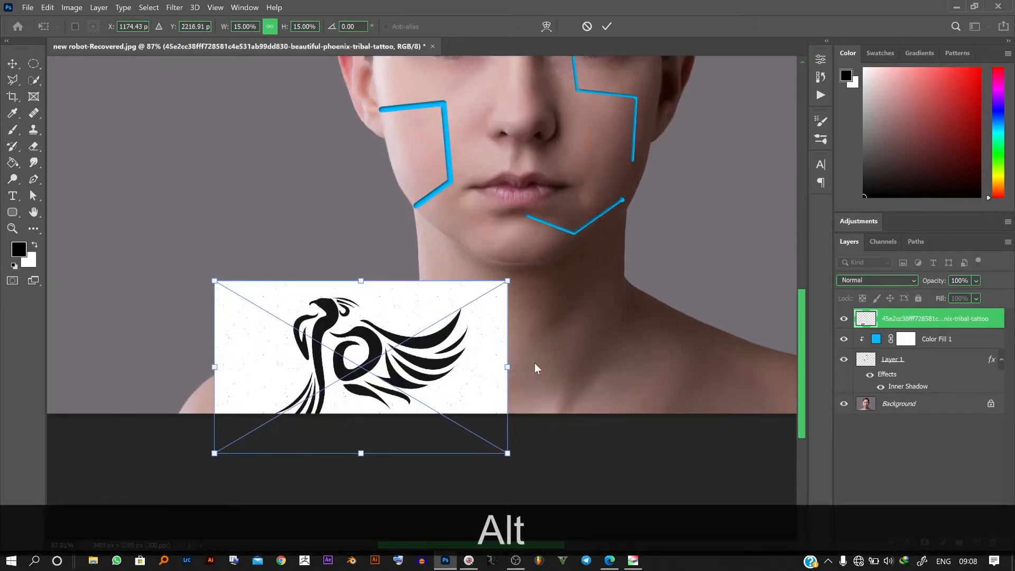
{"action": "left_click_drag", "start_coordinate": [507, 366], "coordinate": [609, 333]}
{"action": "left_click_drag", "start_coordinate": [478, 327], "coordinate": [485, 338]}
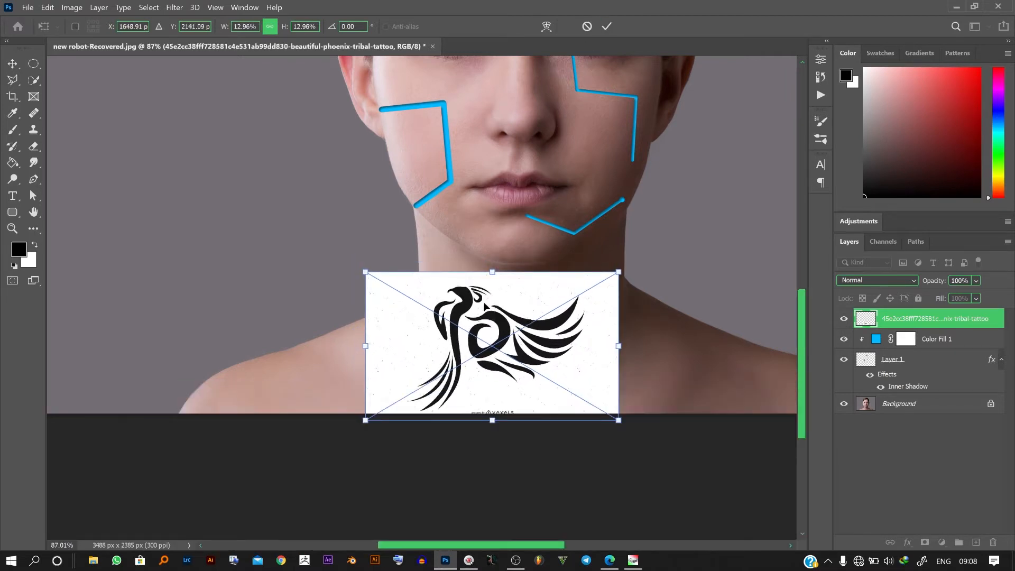
{"action": "left_click", "coordinate": [608, 26]}
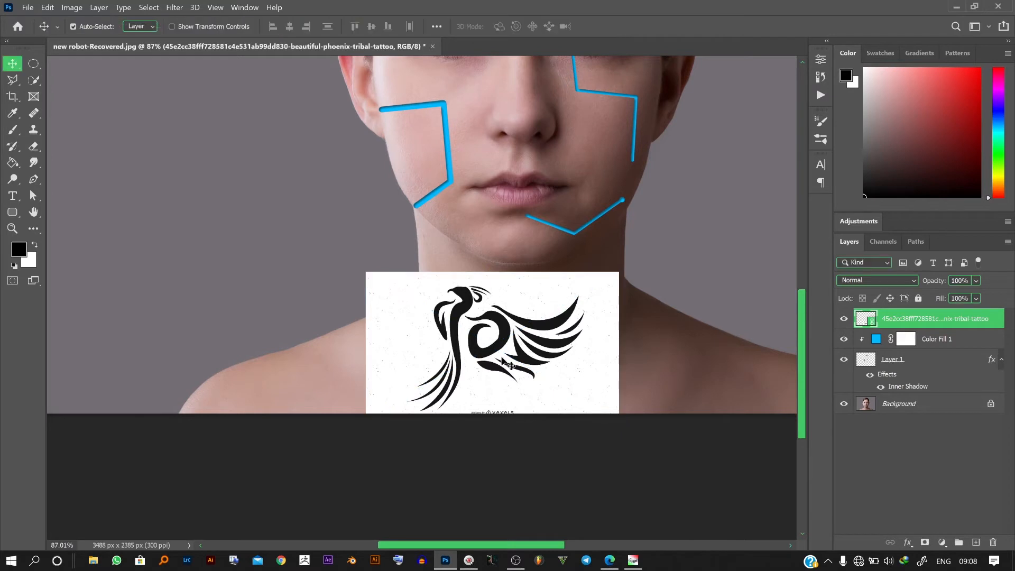
Rasterize the phoenix tattoo layer and erase its white background with the Magic Eraser tool at tolerance 32
{"action": "scroll", "coordinate": [483, 342], "scroll_direction": "up", "scroll_amount": 5}
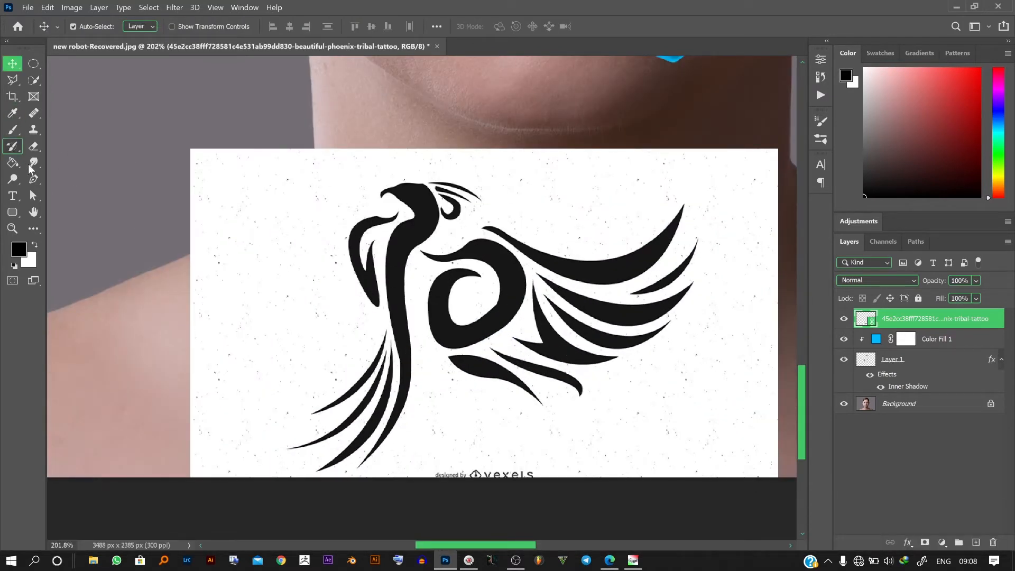
{"action": "left_click", "coordinate": [37, 145]}
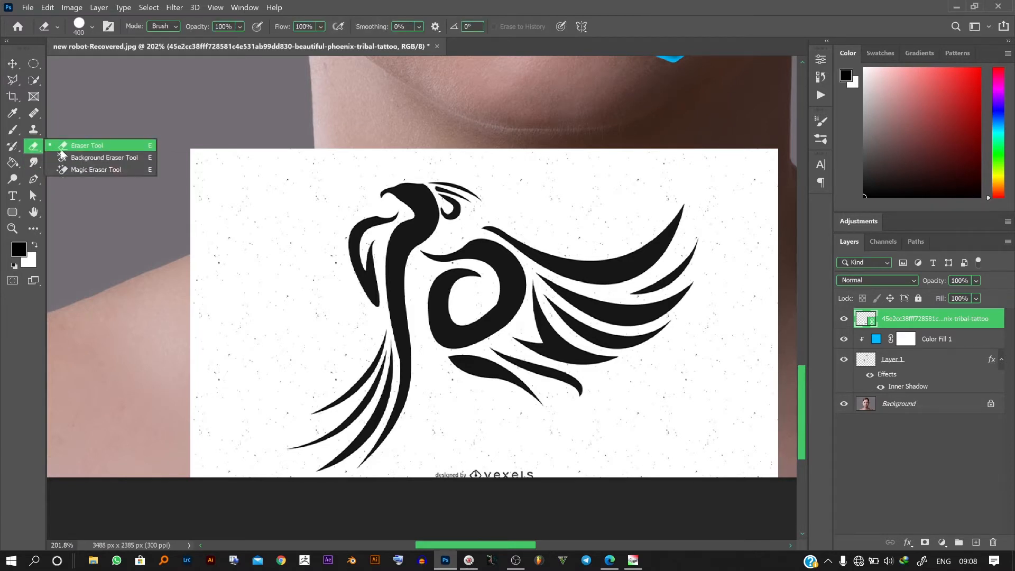
{"action": "left_click", "coordinate": [132, 171]}
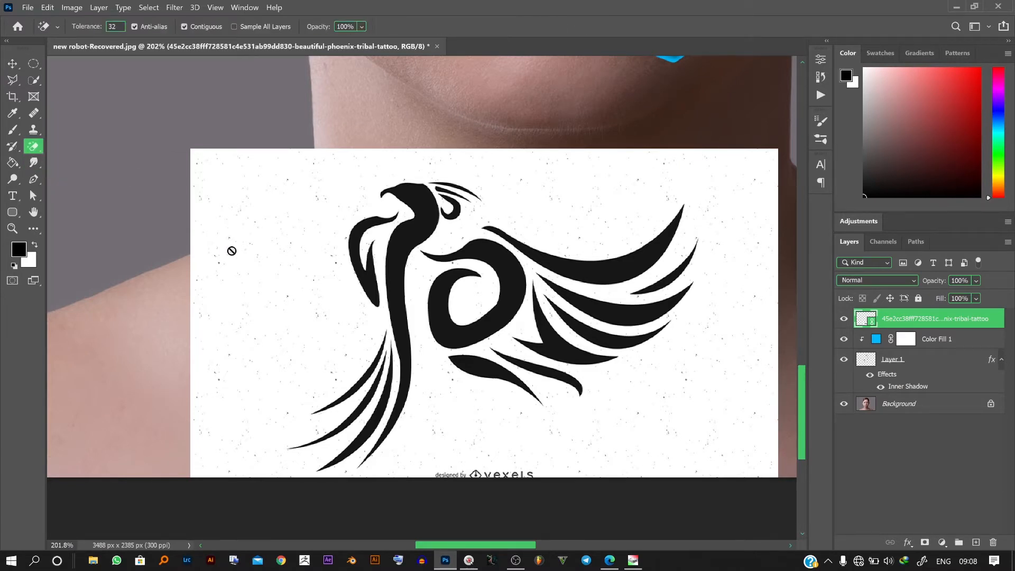
{"action": "left_click", "coordinate": [277, 284]}
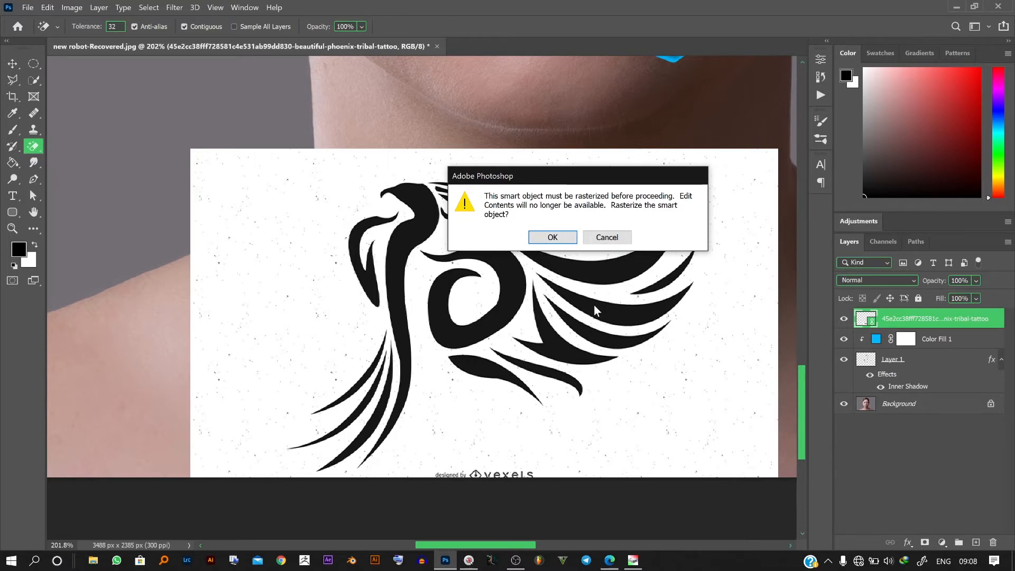
{"action": "left_click", "coordinate": [553, 237]}
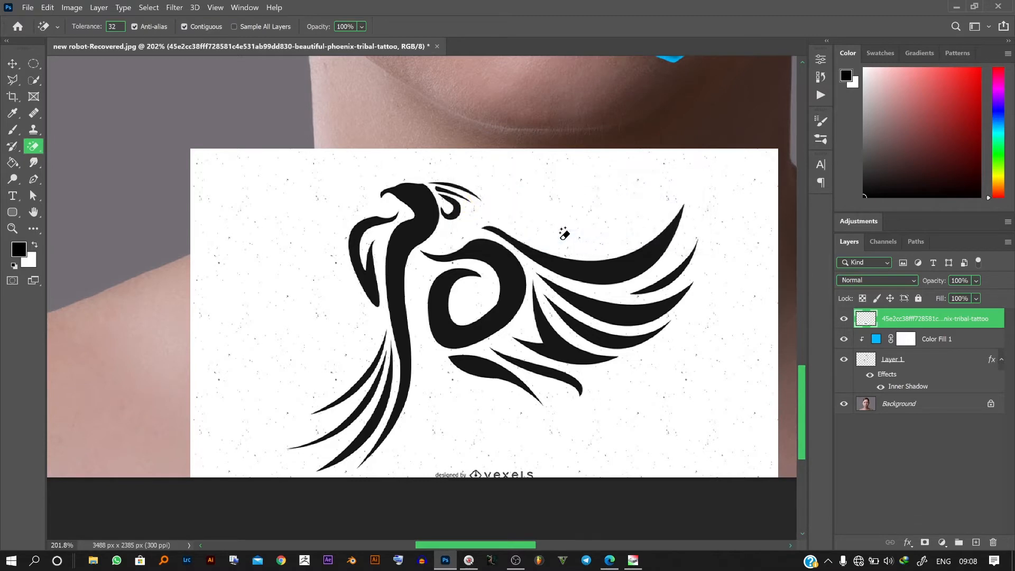
{"action": "left_click", "coordinate": [519, 194]}
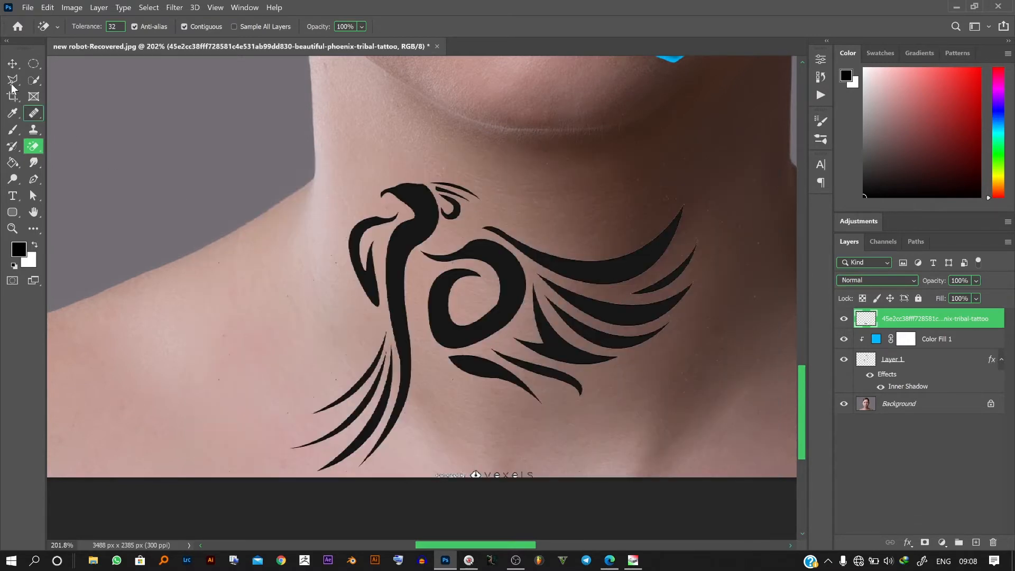
Move the phoenix tattoo slightly up toward the shoulder and erase the leftover white strip and watermark below it with a 175 px eraser
{"action": "left_click", "coordinate": [12, 63]}
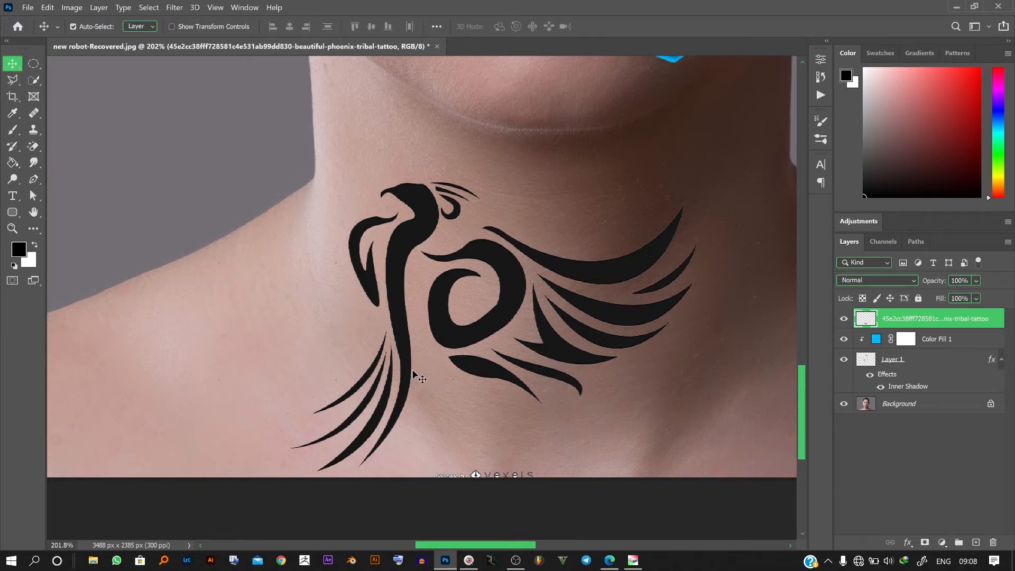
{"action": "left_click_drag", "start_coordinate": [407, 361], "coordinate": [358, 339]}
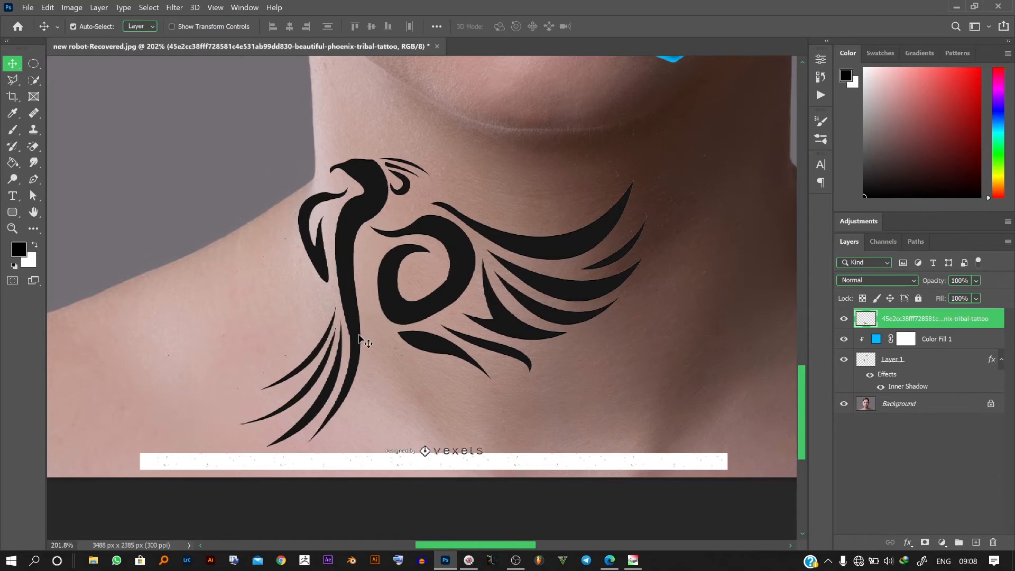
{"action": "left_click", "coordinate": [37, 149]}
{"action": "left_click", "coordinate": [51, 145]}
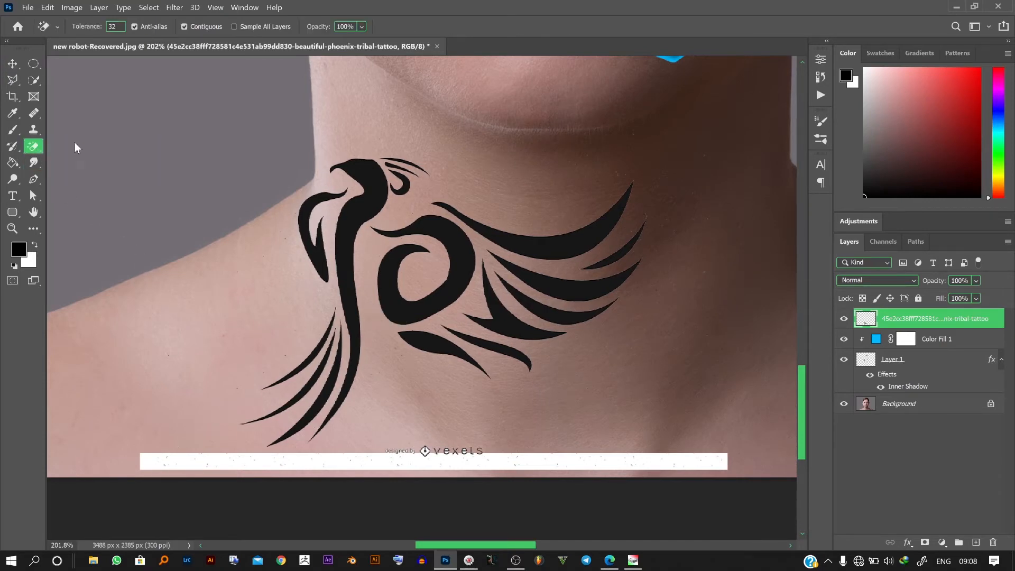
{"action": "scroll", "coordinate": [254, 471], "scroll_direction": "down", "scroll_amount": 4}
{"action": "scroll", "coordinate": [290, 447], "scroll_direction": "up", "scroll_amount": 5}
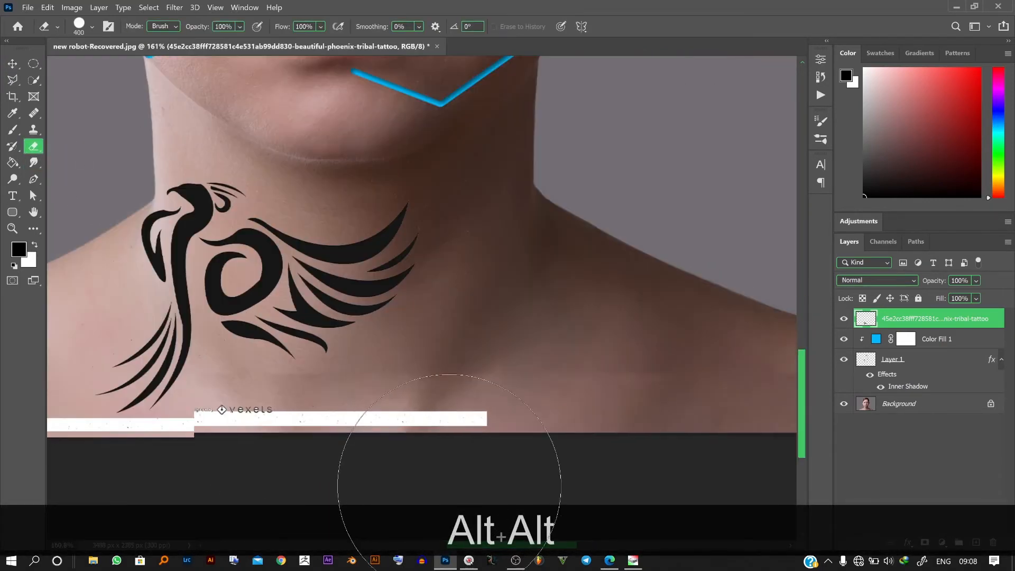
{"action": "key", "text": "bracketleft"}
{"action": "key", "text": "bracketleft"}
{"action": "key", "text": "bracketleft"}
{"action": "key", "text": "bracketleft"}
{"action": "mouse_move", "coordinate": [503, 391]}
{"action": "left_mouse_down"}
{"action": "mouse_move", "coordinate": [270, 391]}
{"action": "mouse_move", "coordinate": [122, 394]}
{"action": "left_mouse_up"}
{"action": "key", "text": "space"}
{"action": "left_click_drag", "start_coordinate": [246, 416], "coordinate": [793, 347]}
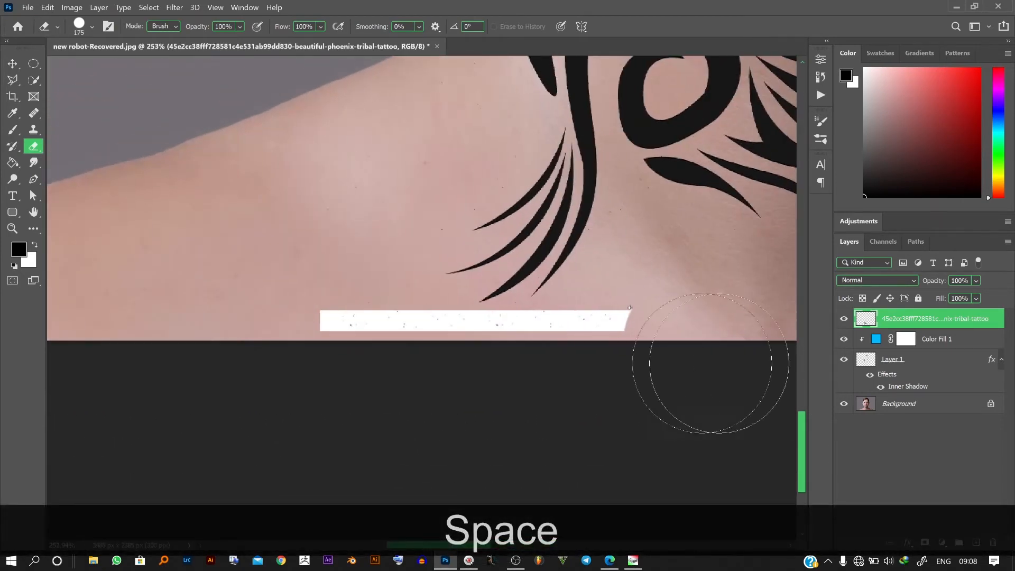
{"action": "mouse_move", "coordinate": [675, 381]}
{"action": "left_mouse_down"}
{"action": "mouse_move", "coordinate": [602, 381]}
{"action": "mouse_move", "coordinate": [649, 359]}
{"action": "mouse_move", "coordinate": [473, 378]}
{"action": "mouse_move", "coordinate": [325, 364]}
{"action": "left_mouse_up"}
{"action": "left_click", "coordinate": [423, 370]}
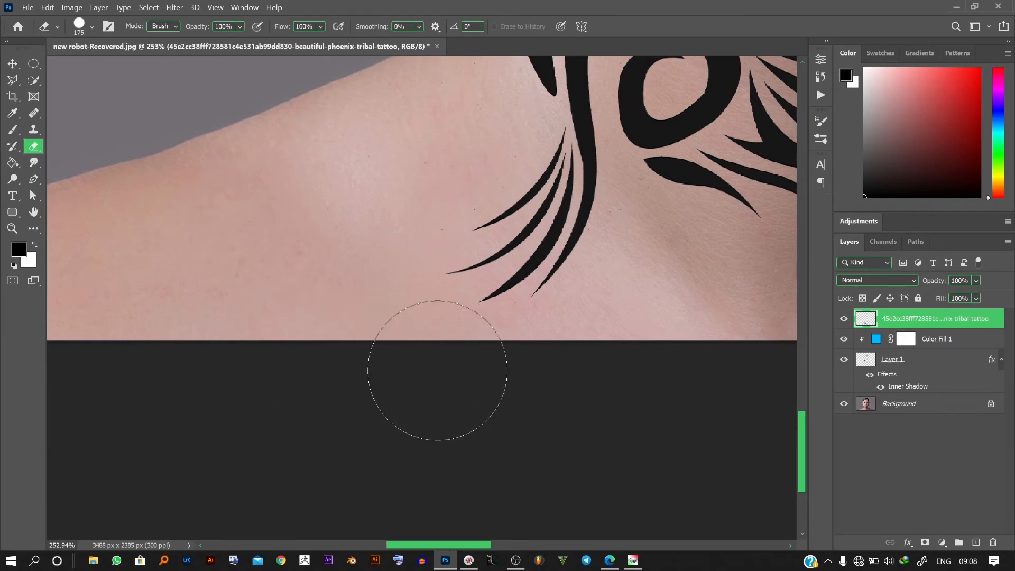
Duplicate the Color Fill 1 layer above the phoenix tattoo layer and clip the copy to the tattoo
{"action": "key", "text": "ctrl"}
{"action": "key", "text": "ctrl+0"}
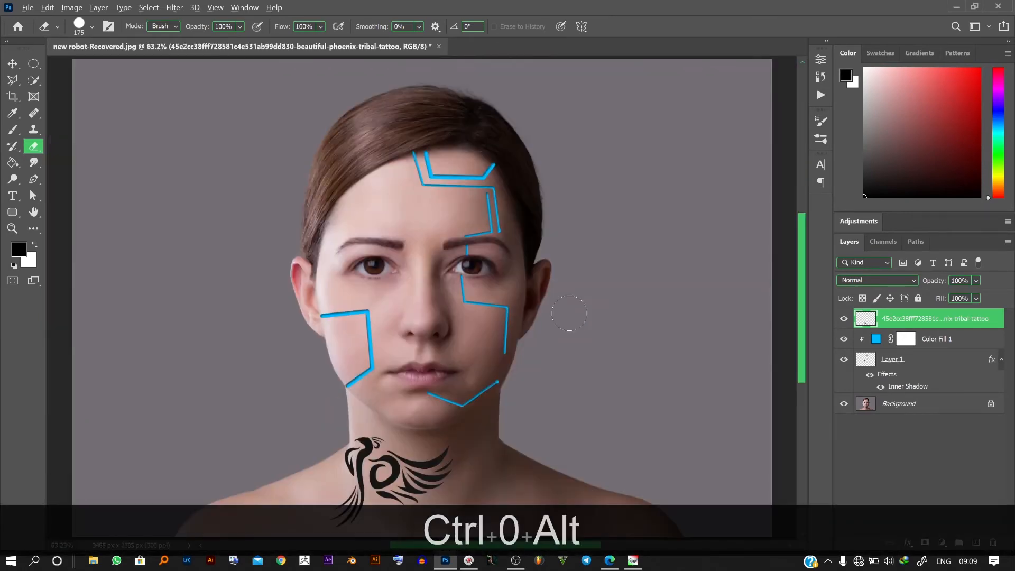
{"action": "scroll", "coordinate": [333, 426], "scroll_direction": "up", "scroll_amount": 3}
{"action": "key", "text": "space"}
{"action": "left_click_drag", "start_coordinate": [422, 389], "coordinate": [401, 127]}
{"action": "key", "text": "v"}
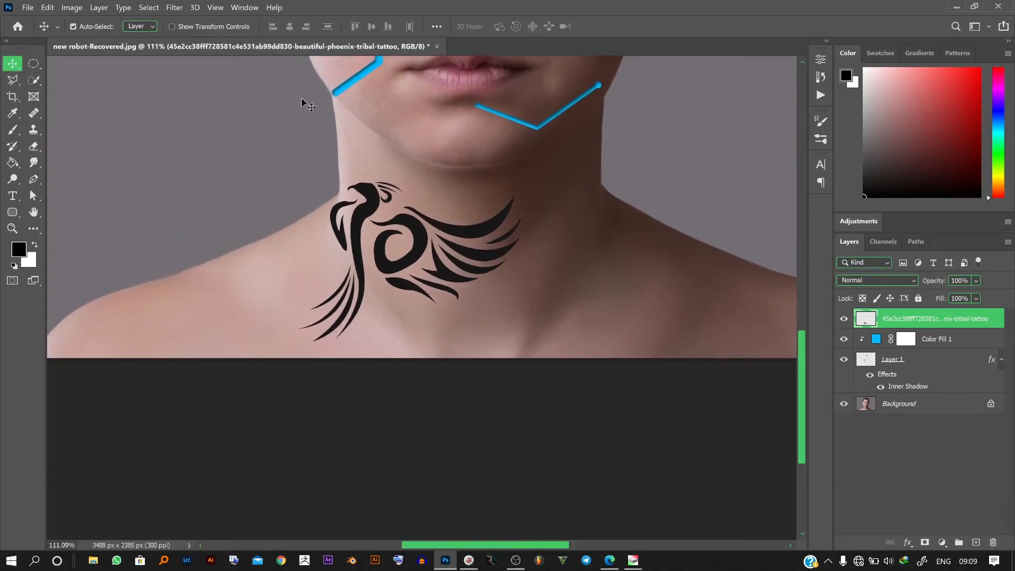
{"action": "left_click", "coordinate": [970, 348]}
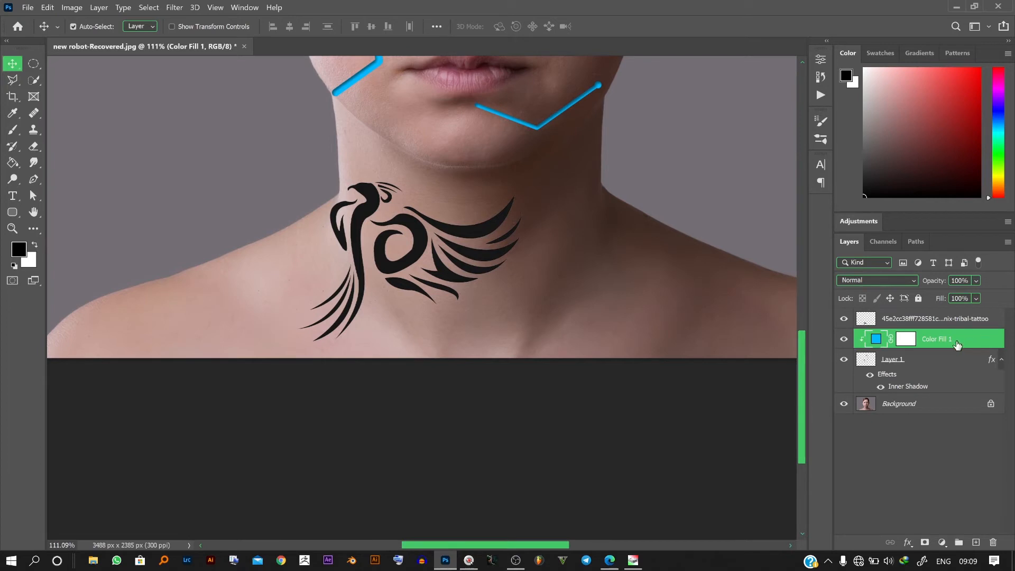
{"action": "key", "text": "alt"}
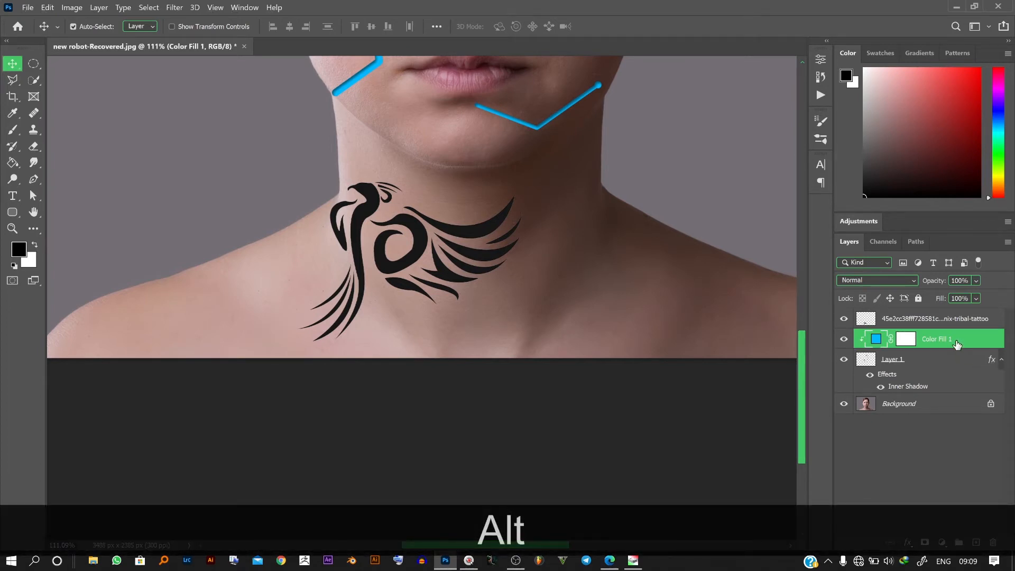
{"action": "left_click_drag", "start_coordinate": [958, 344], "coordinate": [951, 320]}
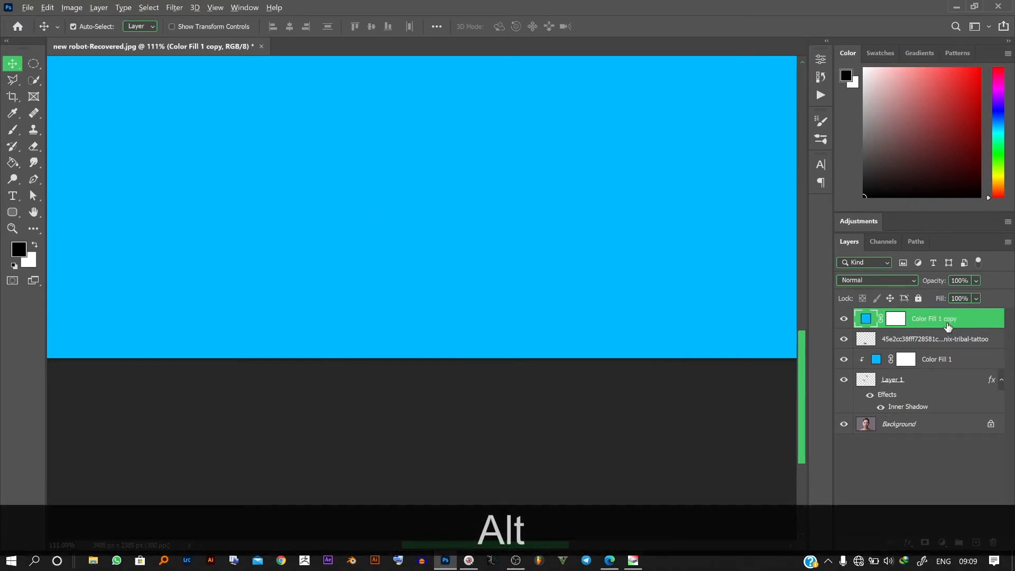
{"action": "right_click", "coordinate": [990, 324]}
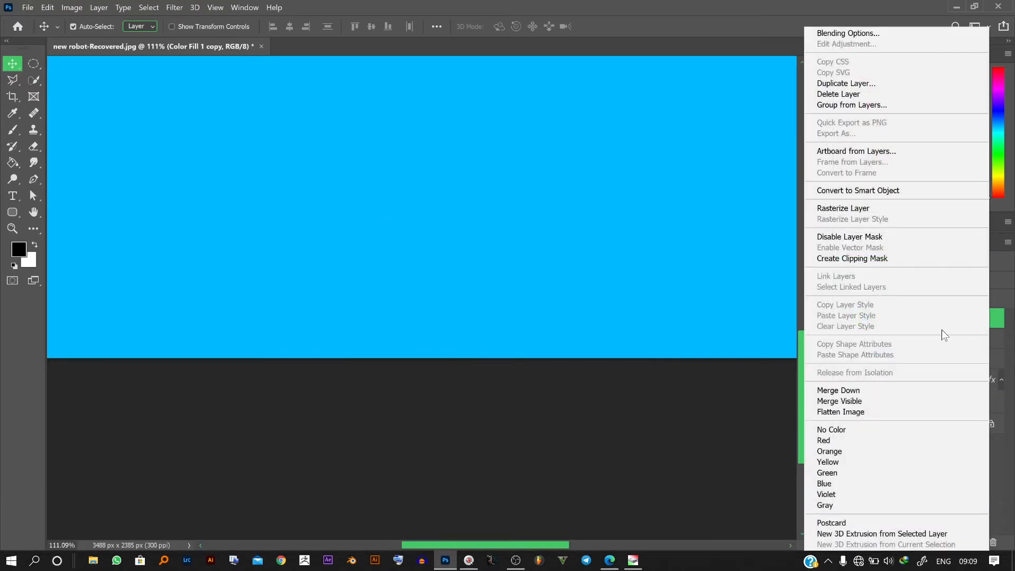
{"action": "left_click", "coordinate": [861, 259]}
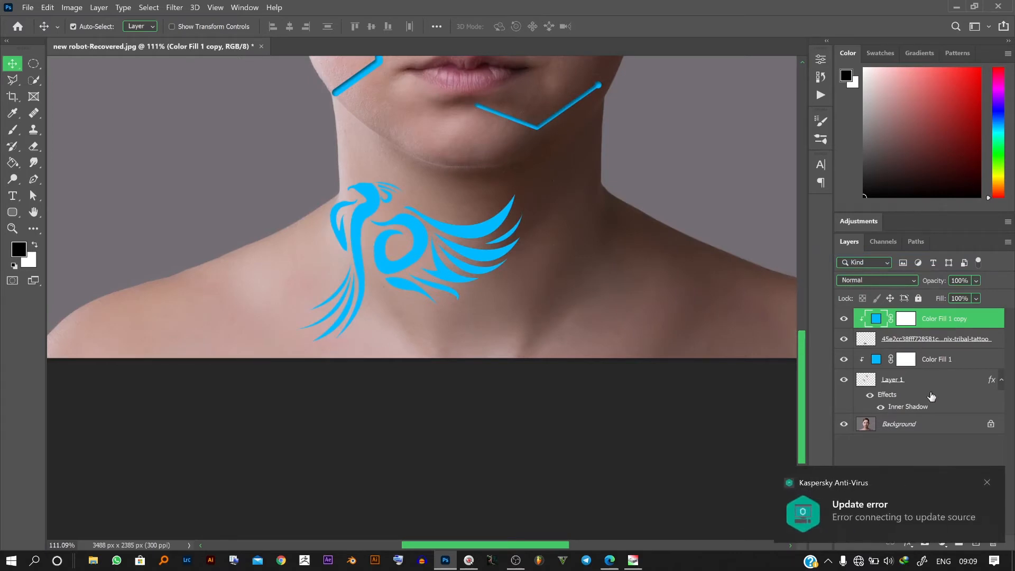
Copy the Inner Shadow effect from Layer 1 to the phoenix tattoo layer
{"action": "left_click", "coordinate": [891, 400]}
{"action": "key", "text": "alt"}
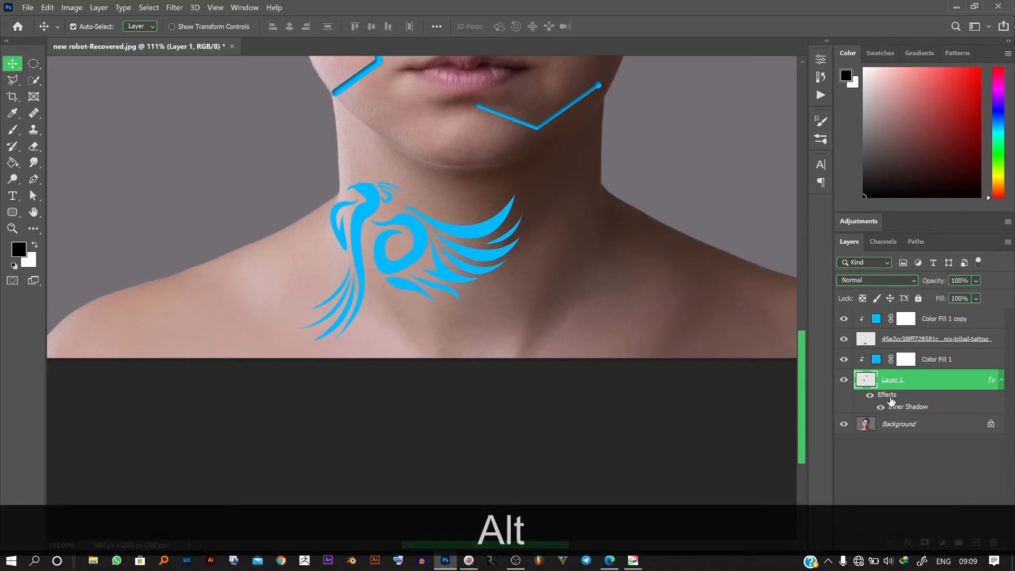
{"action": "left_click_drag", "start_coordinate": [892, 401], "coordinate": [868, 342]}
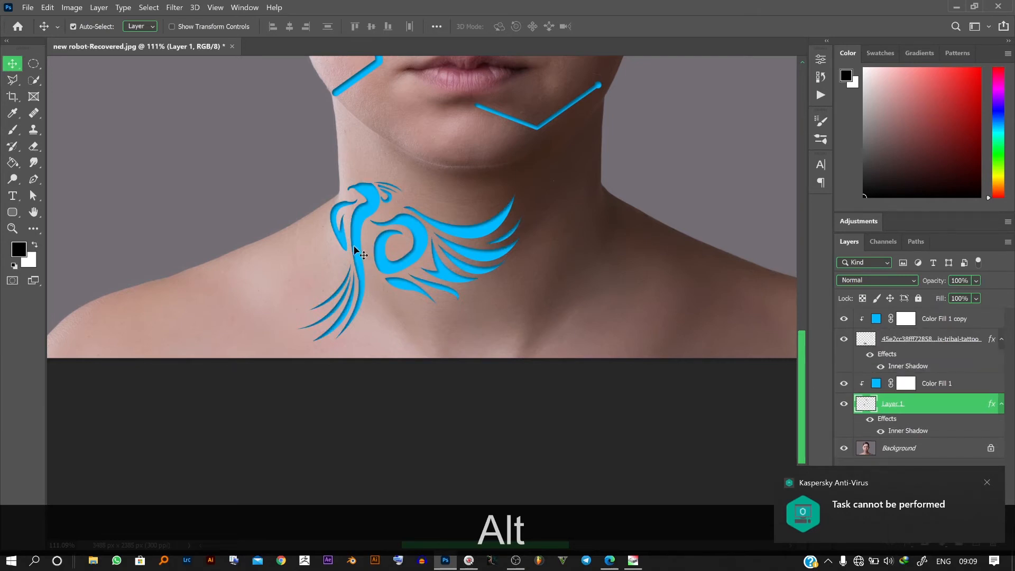
Place macro-1452987_1920.jpg from the OPPO A37f folder into the portrait as a linked image
{"action": "scroll", "coordinate": [355, 250], "scroll_direction": "up", "scroll_amount": 3}
{"action": "scroll", "coordinate": [356, 250], "scroll_direction": "down", "scroll_amount": 7}
{"action": "left_click_drag", "start_coordinate": [411, 191], "coordinate": [412, 315]}
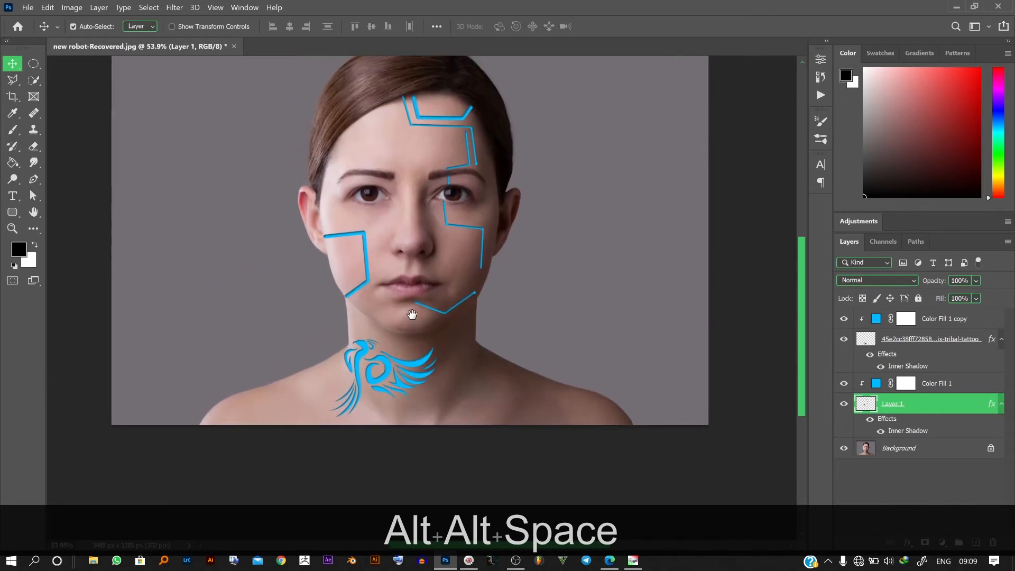
{"action": "scroll", "coordinate": [394, 327], "scroll_direction": "up", "scroll_amount": 2}
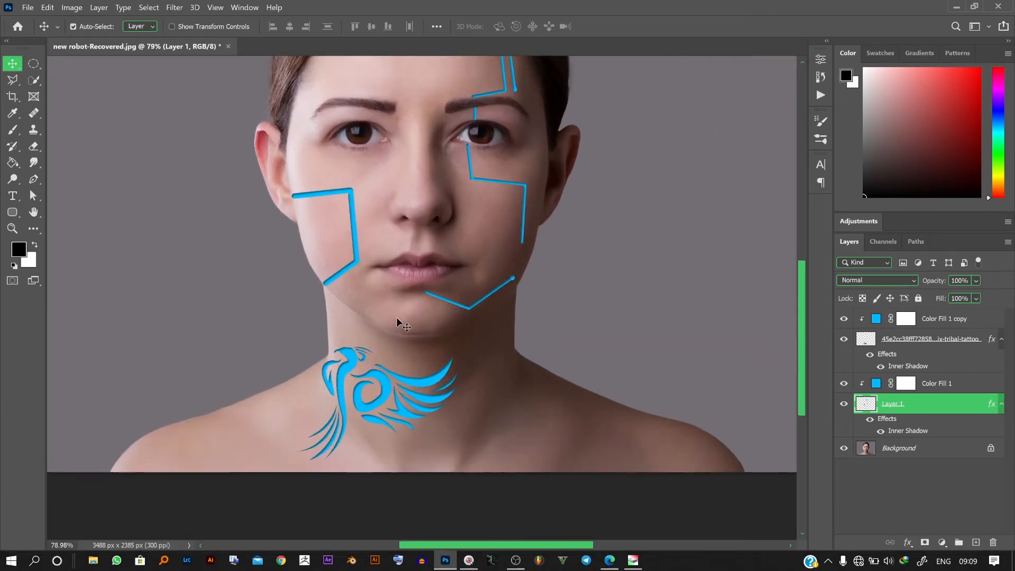
{"action": "scroll", "coordinate": [334, 192], "scroll_direction": "up", "scroll_amount": 2}
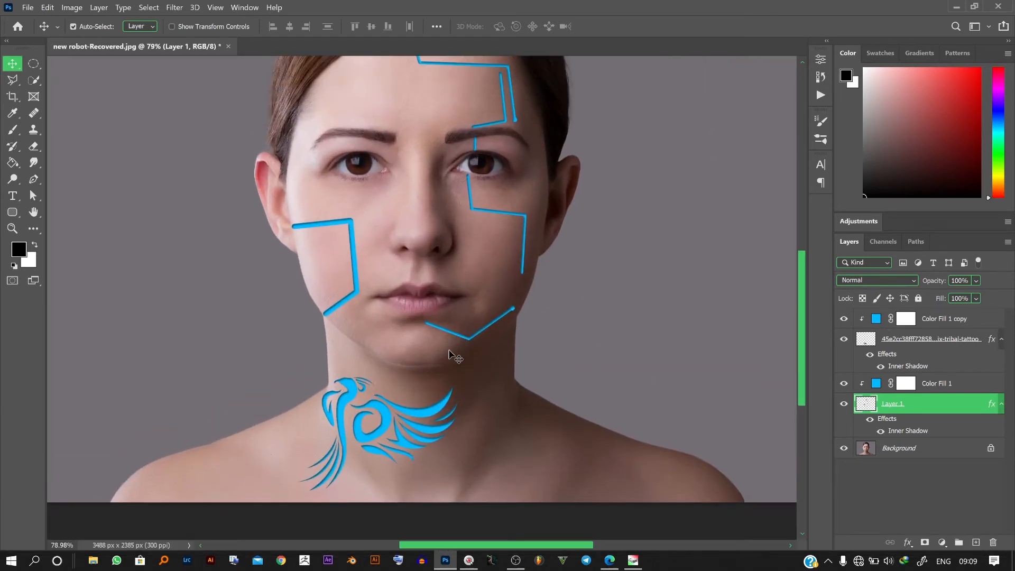
{"action": "left_click", "coordinate": [28, 8]}
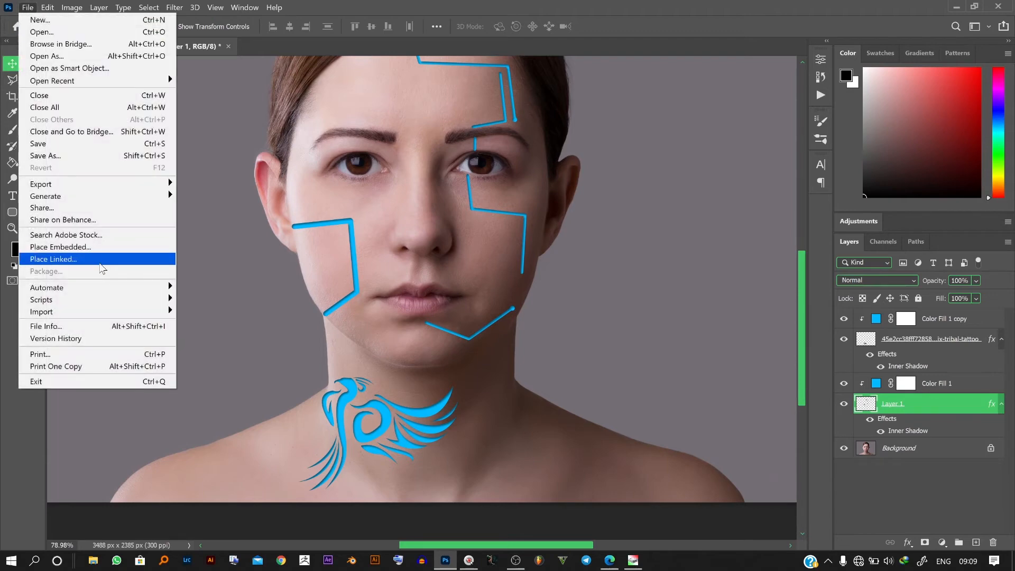
{"action": "left_click", "coordinate": [101, 263]}
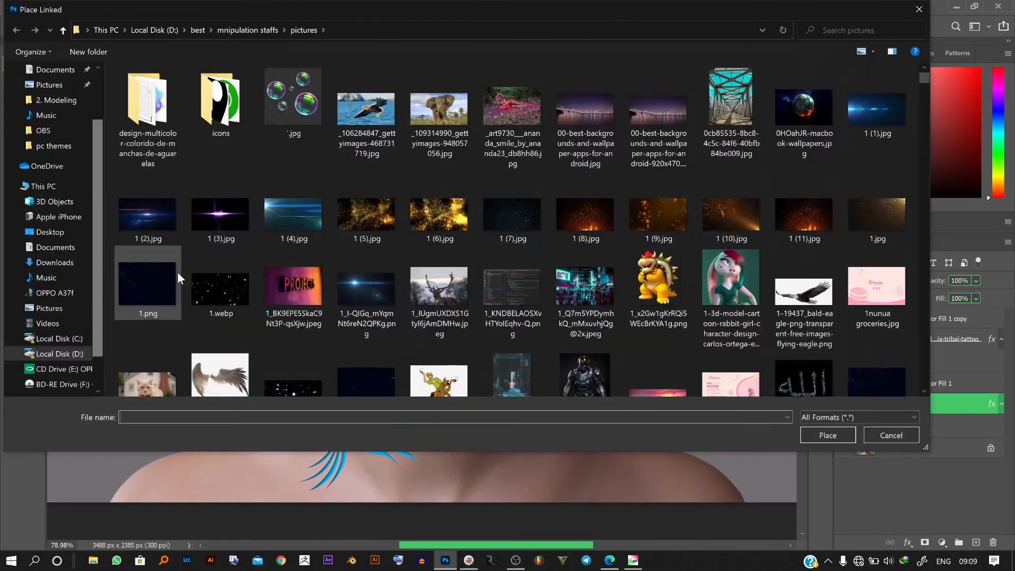
{"action": "left_click", "coordinate": [56, 309]}
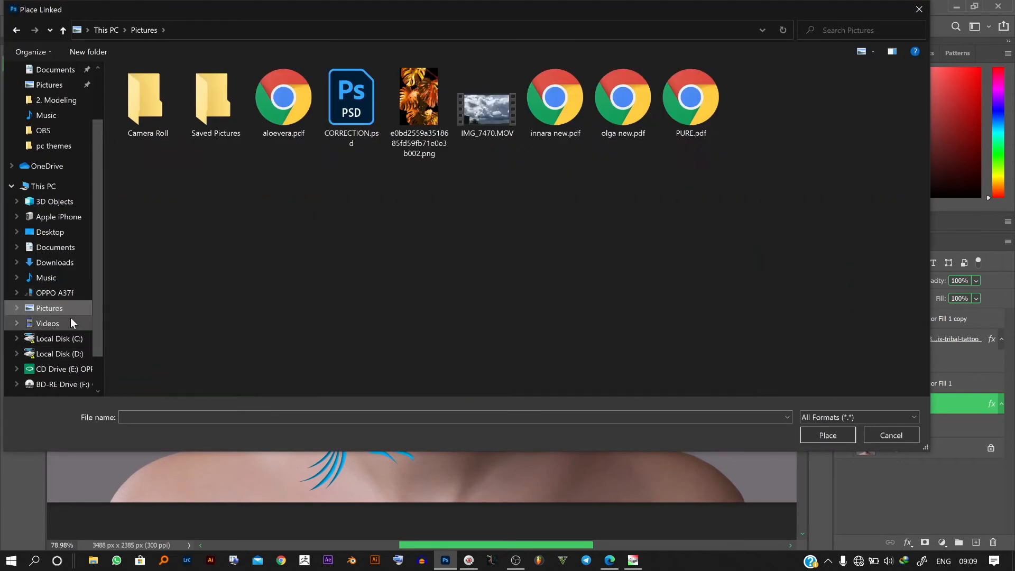
{"action": "left_click", "coordinate": [59, 293]}
{"action": "left_click", "coordinate": [46, 278]}
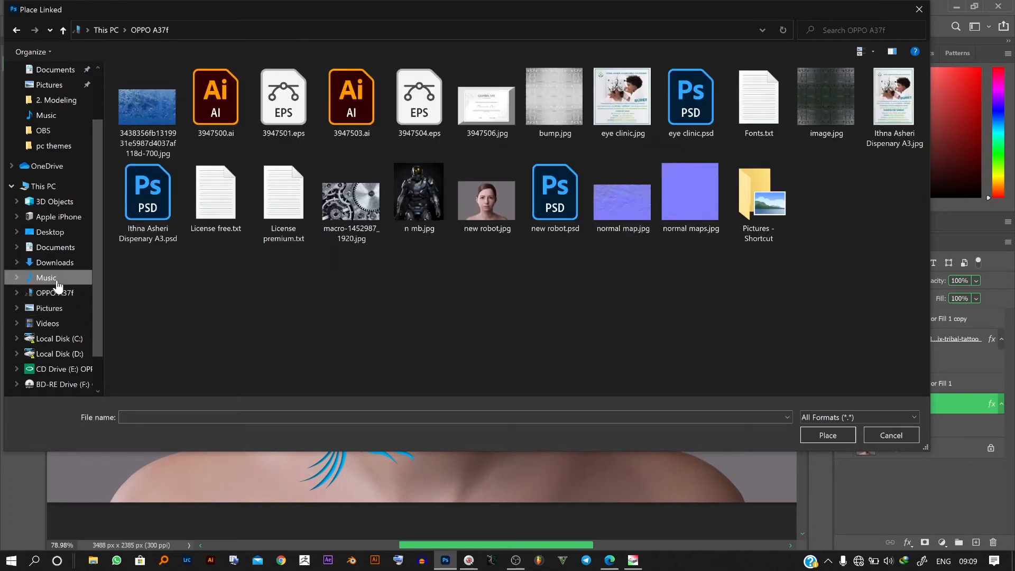
{"action": "double_click", "coordinate": [386, 190]}
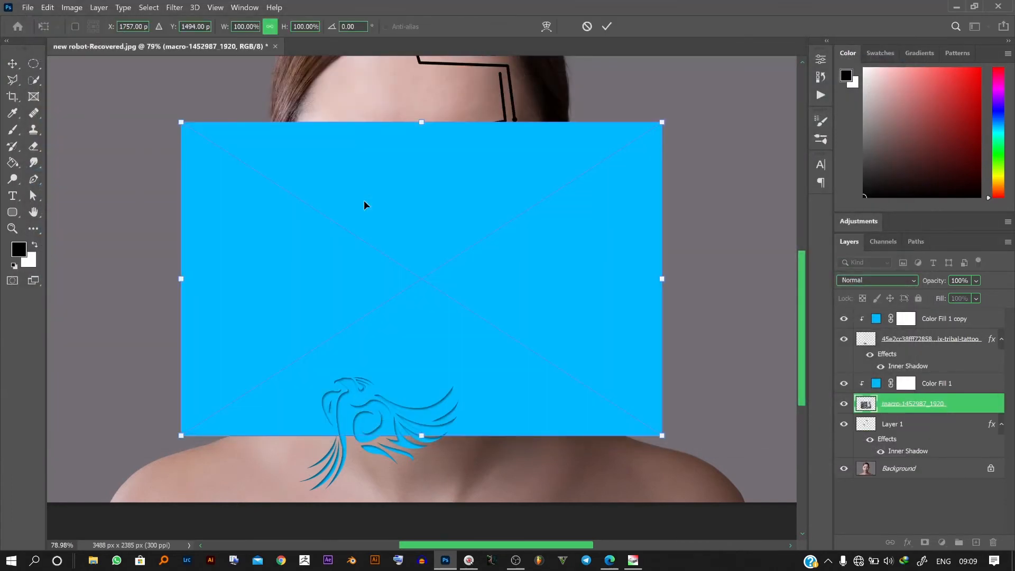
Move the gear image to the top of the layer stack and clip it to the phoenix tattoo, restoring Color Fill 1's clipping to Layer 1
{"action": "left_click_drag", "start_coordinate": [982, 415], "coordinate": [915, 317]}
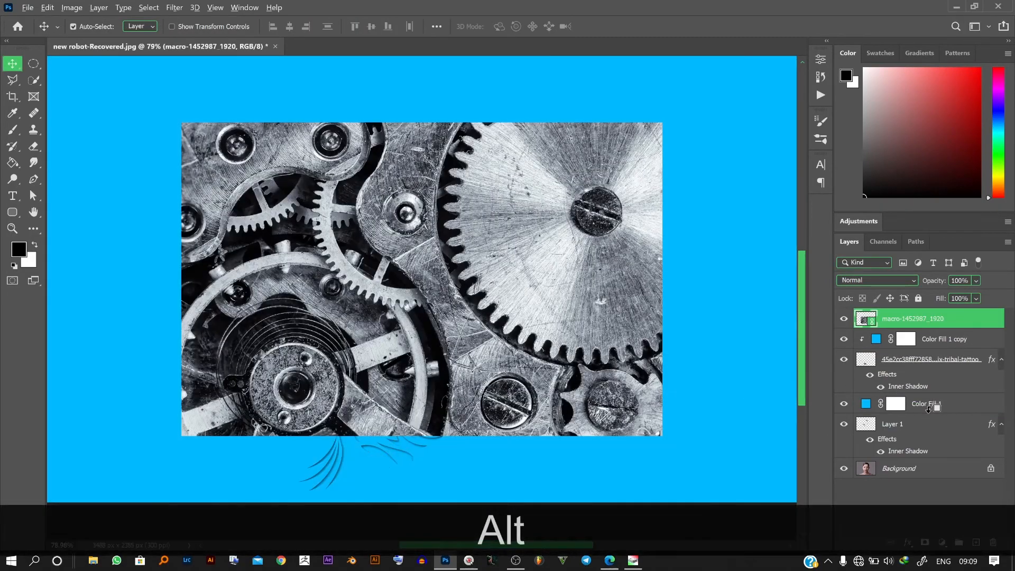
{"action": "left_click", "coordinate": [930, 413], "text": "alt"}
{"action": "left_click_drag", "start_coordinate": [420, 180], "coordinate": [510, 329]}
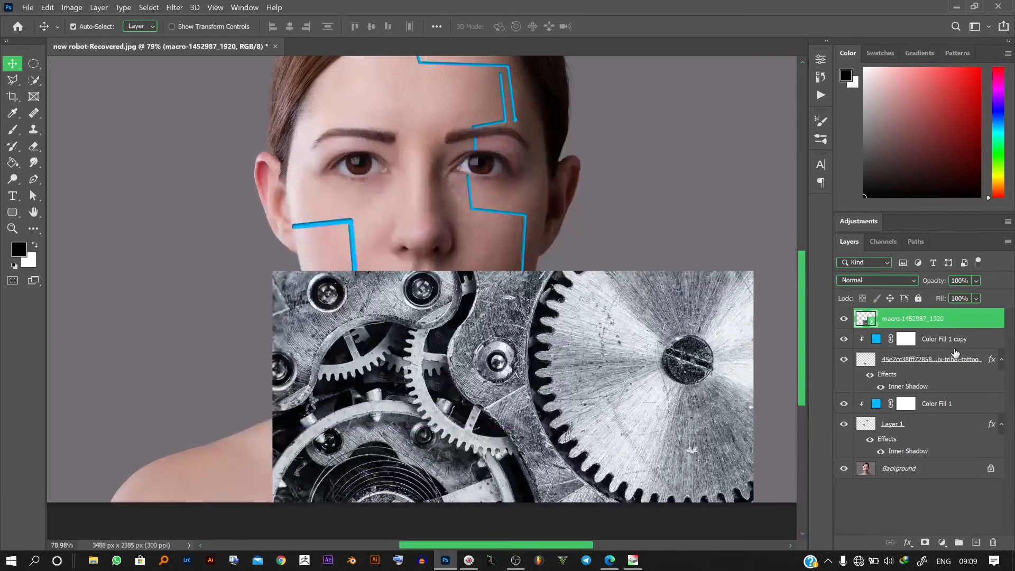
{"action": "left_click", "coordinate": [960, 329], "text": "alt"}
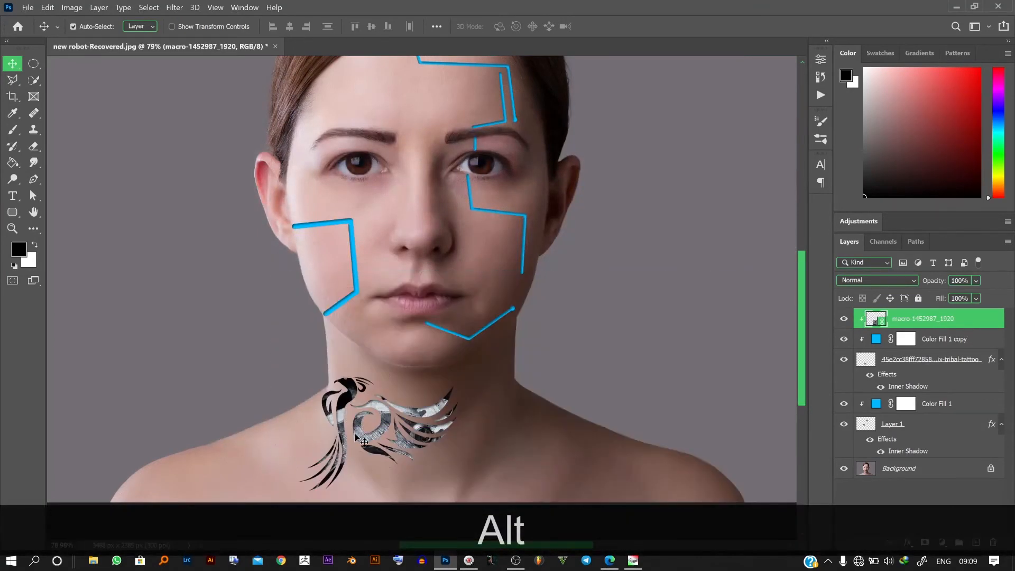
Scale the gear image to about 69%, position it over the whole phoenix tattoo and commit the transform
{"action": "scroll", "coordinate": [354, 433], "scroll_direction": "up", "scroll_amount": 5}
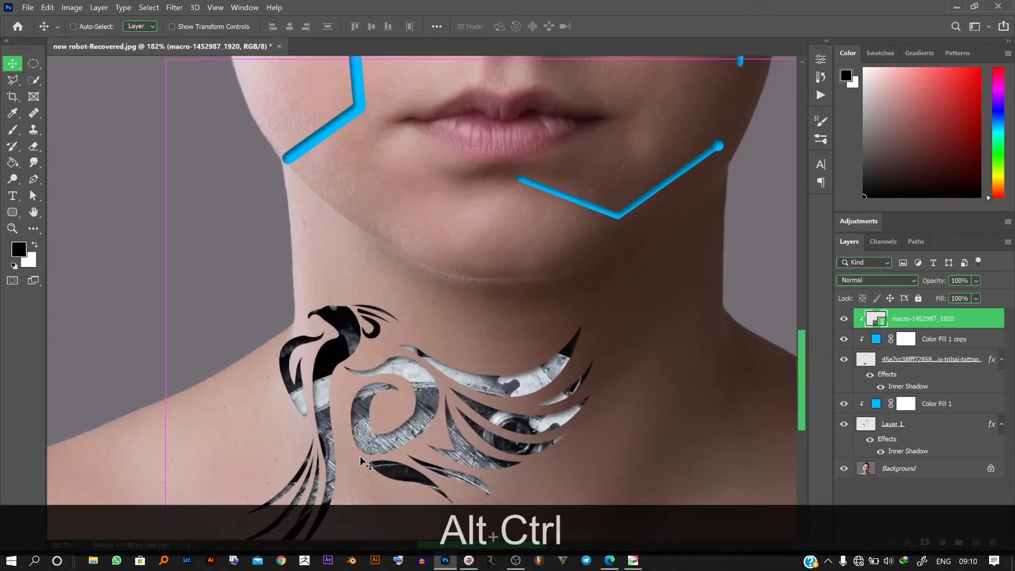
{"action": "key", "text": "ctrl+alt+t"}
{"action": "left_click_drag", "start_coordinate": [165, 419], "coordinate": [537, 418]}
{"action": "left_click_drag", "start_coordinate": [634, 423], "coordinate": [334, 484]}
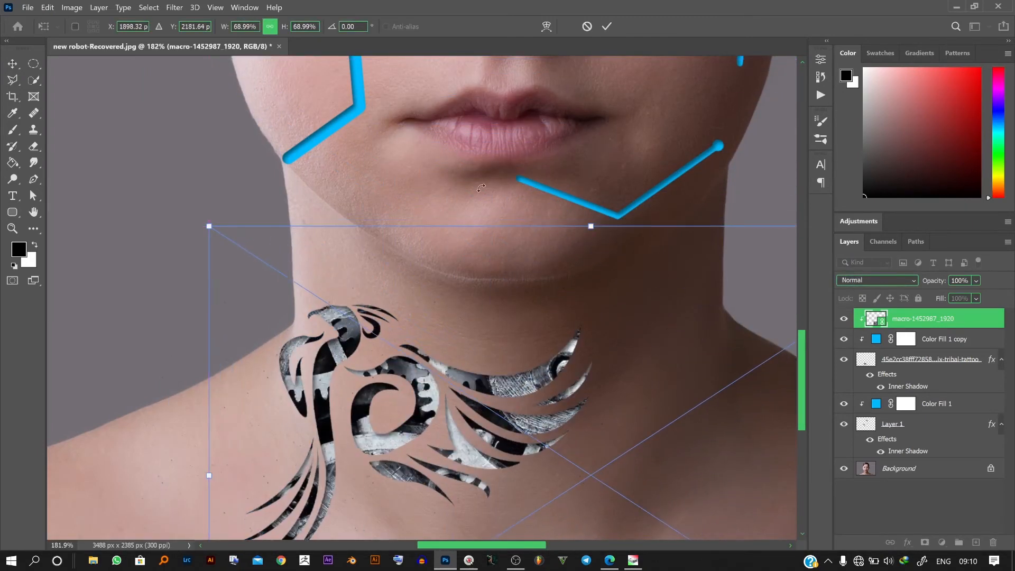
{"action": "left_click", "coordinate": [606, 26]}
Place the Color Fill 1 copy layer above the gear image and set its blend mode to Soft Light
{"action": "left_click_drag", "start_coordinate": [954, 316], "coordinate": [963, 350]}
{"action": "left_click", "coordinate": [960, 320]}
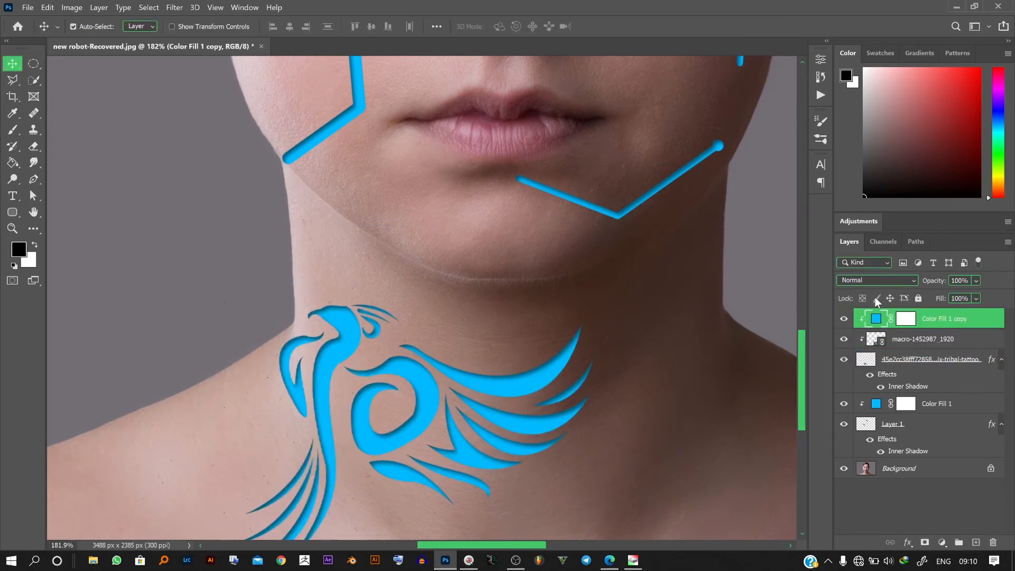
{"action": "left_click", "coordinate": [877, 281]}
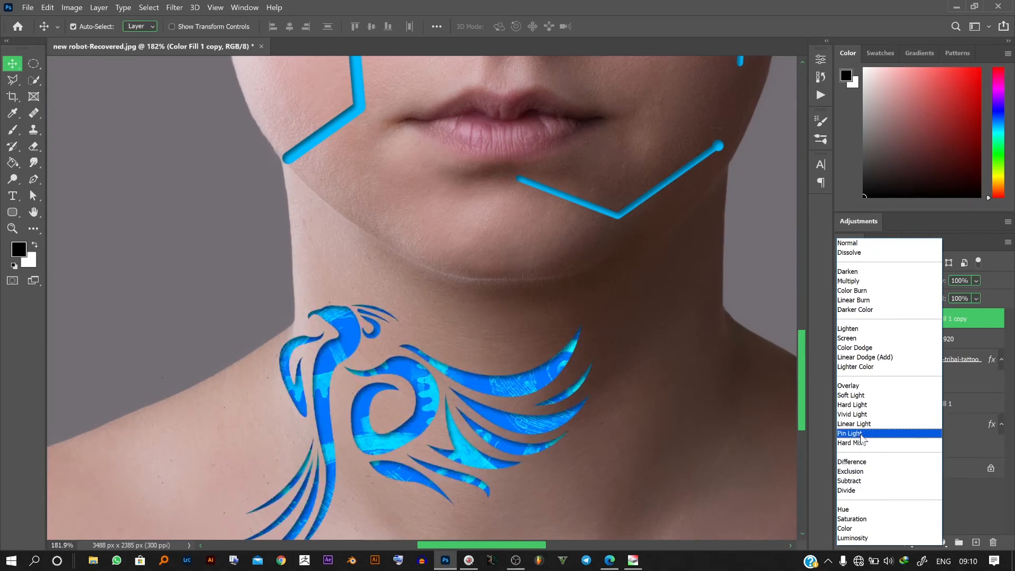
{"action": "left_click", "coordinate": [860, 395]}
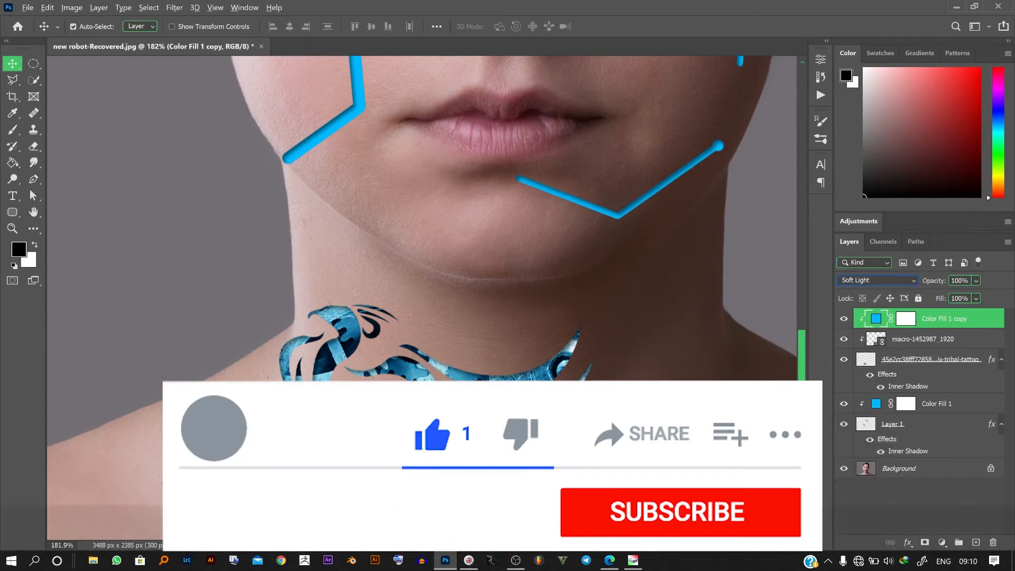
Deselect the layers and examine the gear-textured neck tattoo and the blue panel lines across the face
{"action": "left_click", "coordinate": [205, 330]}
{"action": "scroll", "coordinate": [316, 355], "scroll_direction": "down", "scroll_amount": 8}
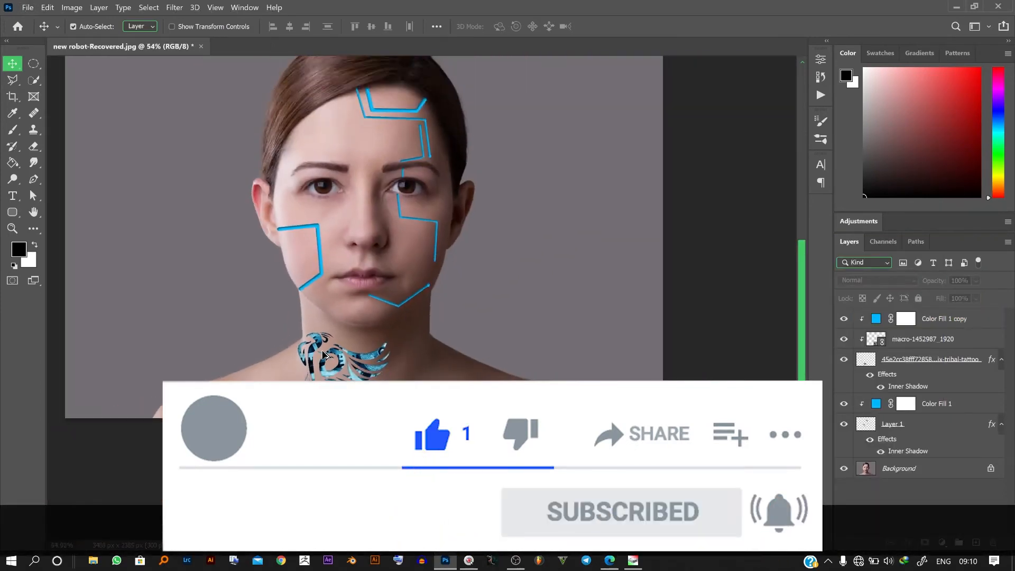
{"action": "scroll", "coordinate": [323, 372], "scroll_direction": "up", "scroll_amount": 5}
{"action": "left_click_drag", "start_coordinate": [521, 277], "coordinate": [528, 336]}
{"action": "scroll", "coordinate": [538, 332], "scroll_direction": "down", "scroll_amount": 3}
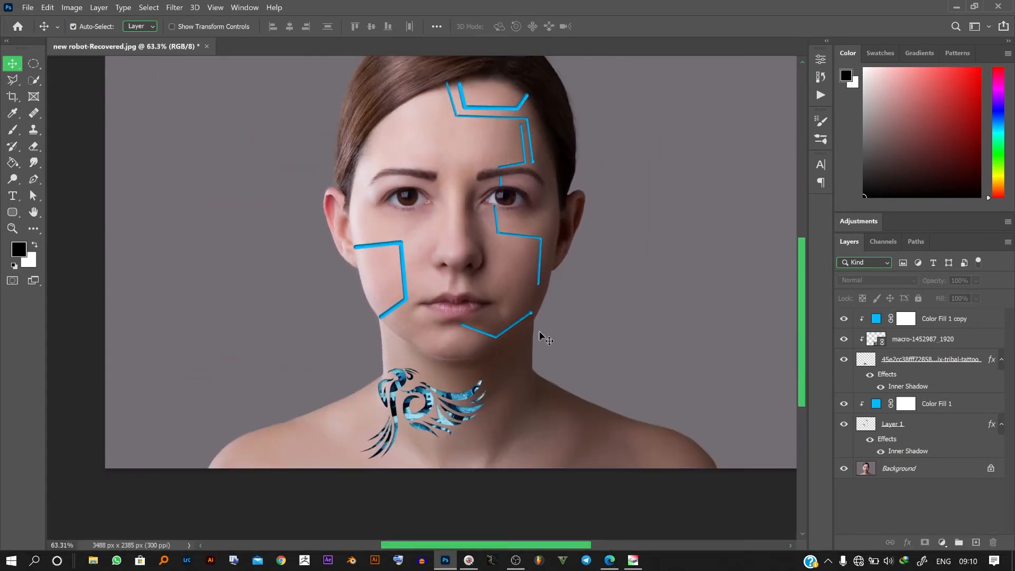
{"action": "scroll", "coordinate": [480, 151], "scroll_direction": "up", "scroll_amount": 5}
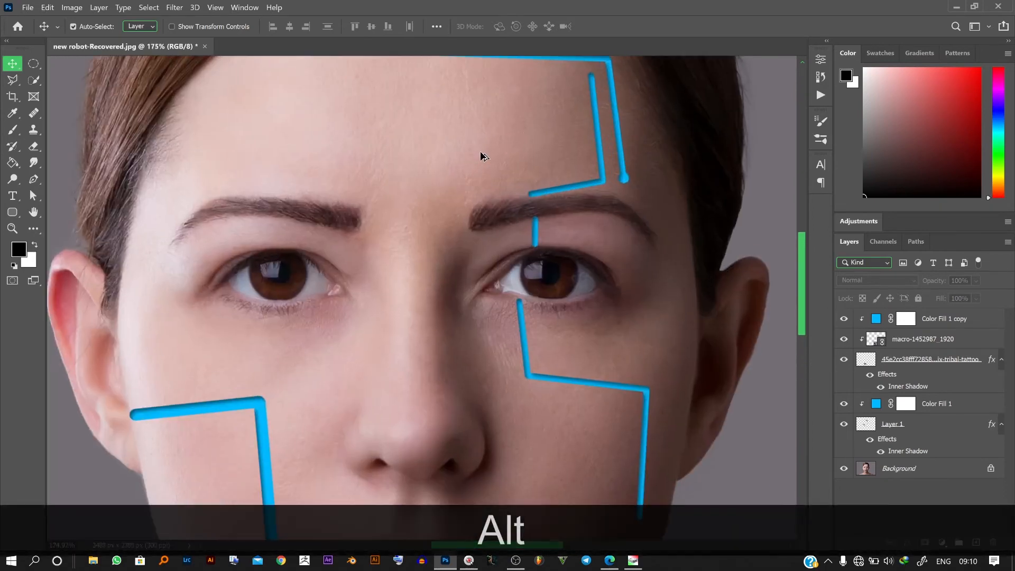
{"action": "scroll", "coordinate": [481, 152], "scroll_direction": "down", "scroll_amount": 6}
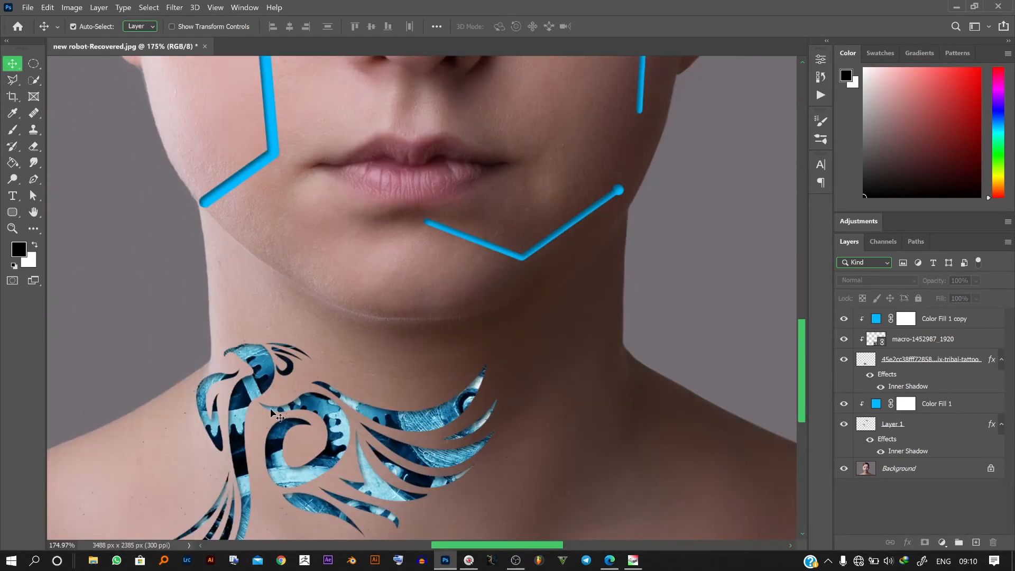
Add a layer mask to Layer 1, the layer holding the facial panel lines
{"action": "left_click_drag", "start_coordinate": [260, 204], "coordinate": [439, 292]}
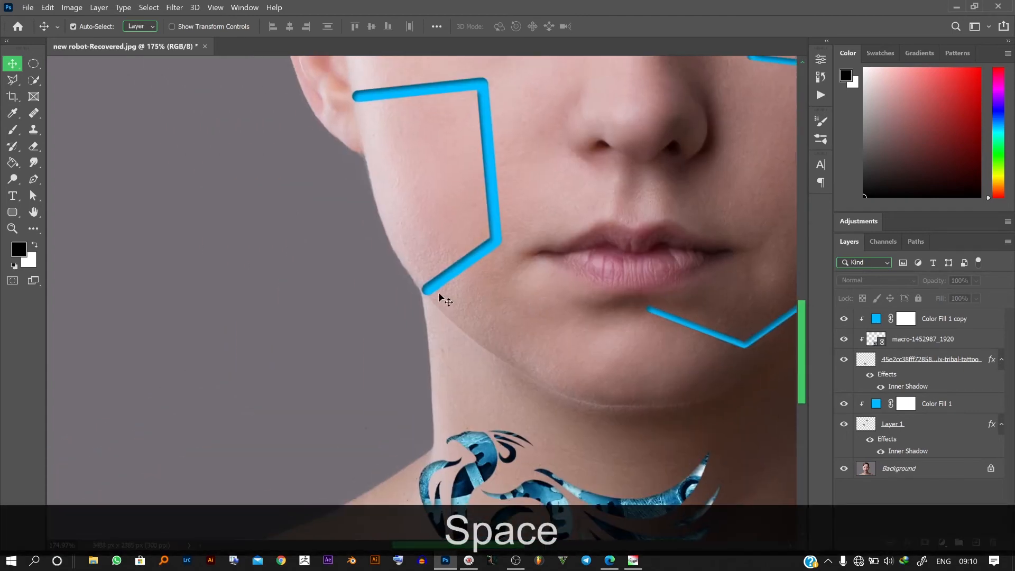
{"action": "scroll", "coordinate": [439, 292], "scroll_direction": "up", "scroll_amount": 6}
{"action": "left_click_drag", "start_coordinate": [428, 245], "coordinate": [519, 284]}
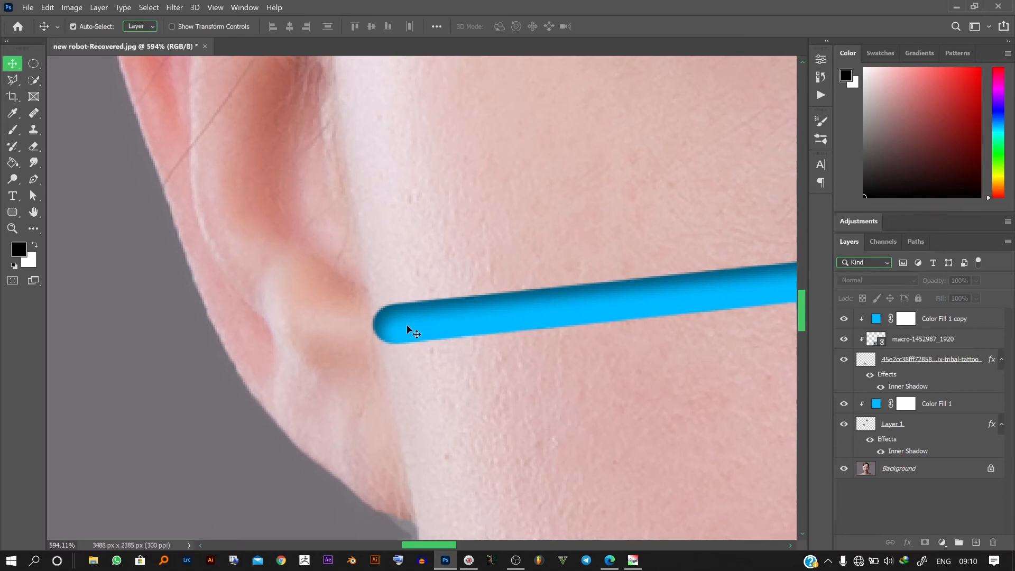
{"action": "left_click", "coordinate": [894, 424]}
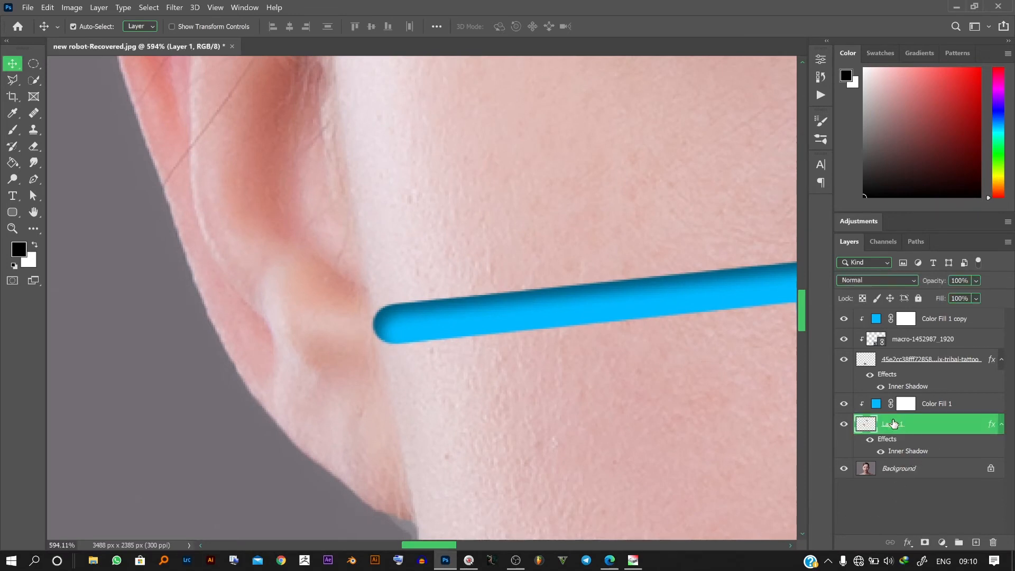
{"action": "left_click", "coordinate": [845, 424]}
{"action": "left_click", "coordinate": [845, 424]}
{"action": "left_click", "coordinate": [925, 543]}
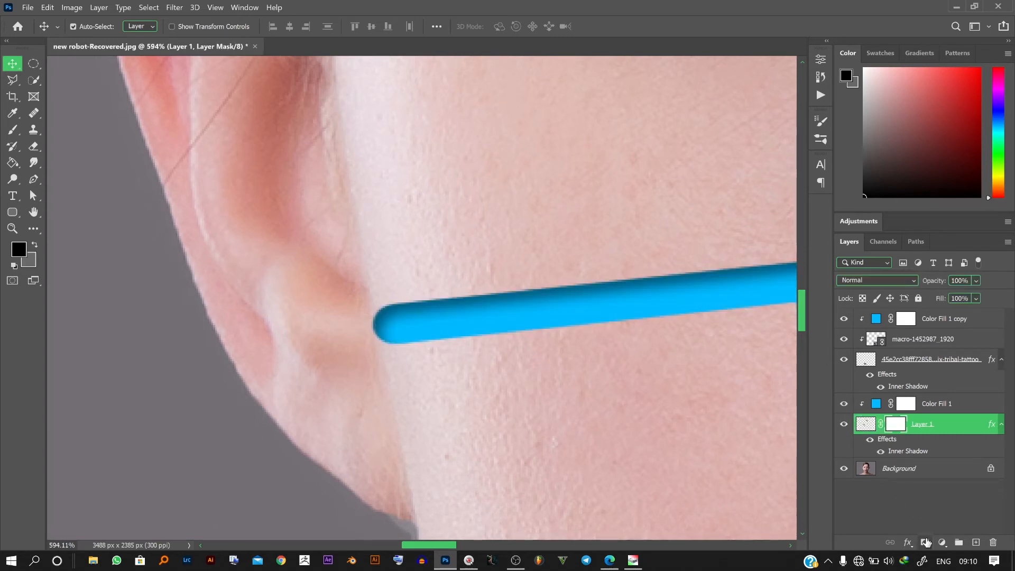
Select the rounded end of the cheek line beside the ear with the Polygonal Lasso, following the face edge
{"action": "left_click", "coordinate": [13, 132]}
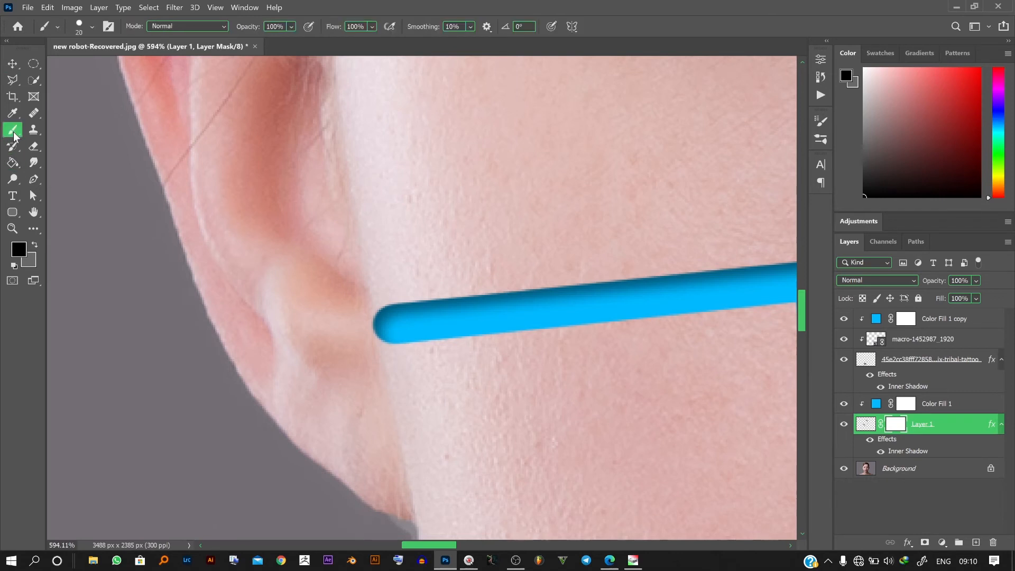
{"action": "left_click", "coordinate": [12, 80]}
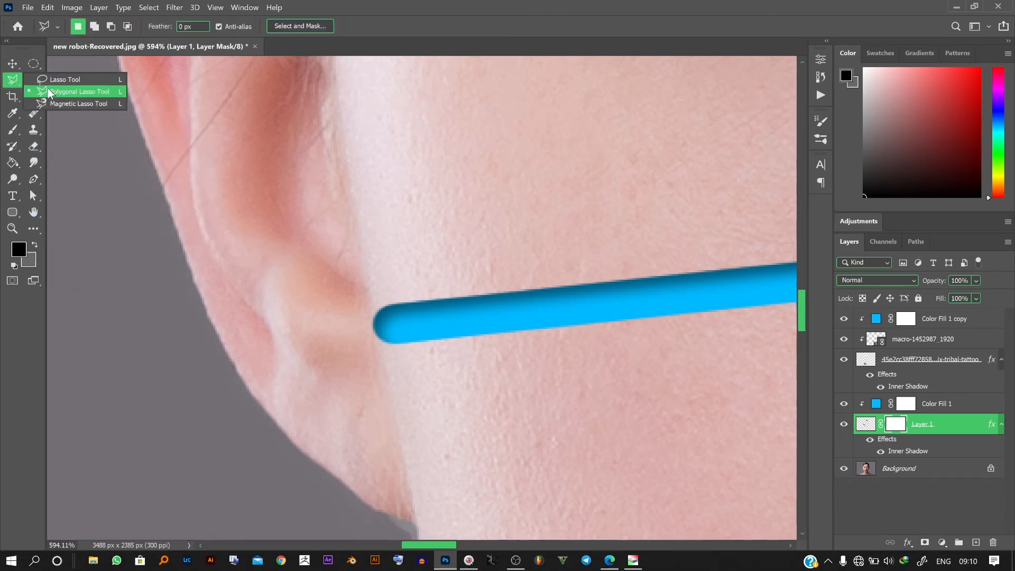
{"action": "left_click", "coordinate": [69, 92]}
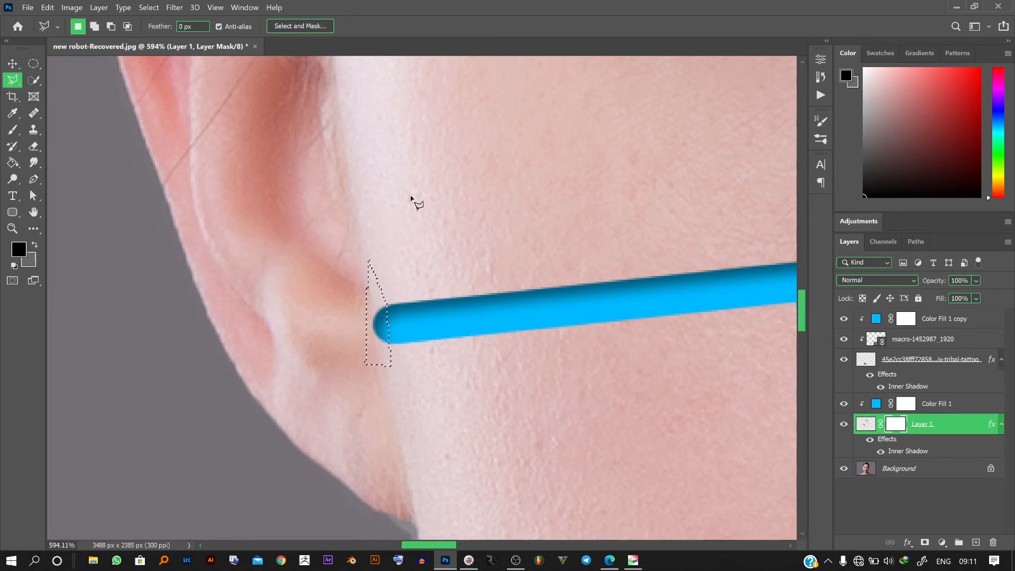
{"action": "left_click_drag", "start_coordinate": [411, 198], "coordinate": [384, 348]}
Add the cheek line's lower end at the jaw edge to the existing polygonal selection
{"action": "left_click", "coordinate": [94, 26]}
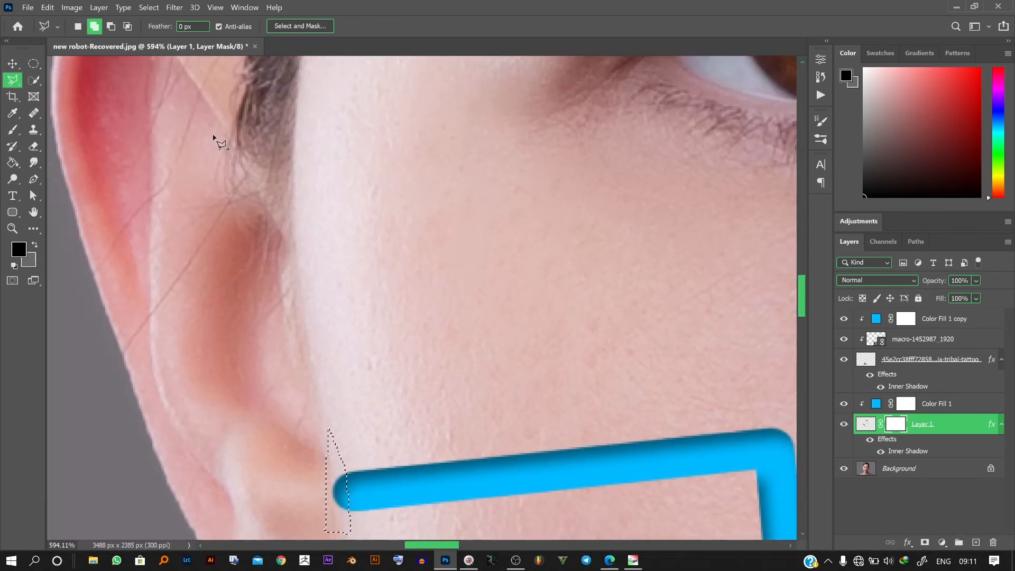
{"action": "key", "text": "space"}
{"action": "mouse_move", "coordinate": [214, 139]}
{"action": "left_mouse_down"}
{"action": "mouse_move", "coordinate": [363, 335]}
{"action": "mouse_move", "coordinate": [385, 431]}
{"action": "mouse_move", "coordinate": [344, 204]}
{"action": "mouse_move", "coordinate": [321, 202]}
{"action": "mouse_move", "coordinate": [334, 286]}
{"action": "left_mouse_up"}
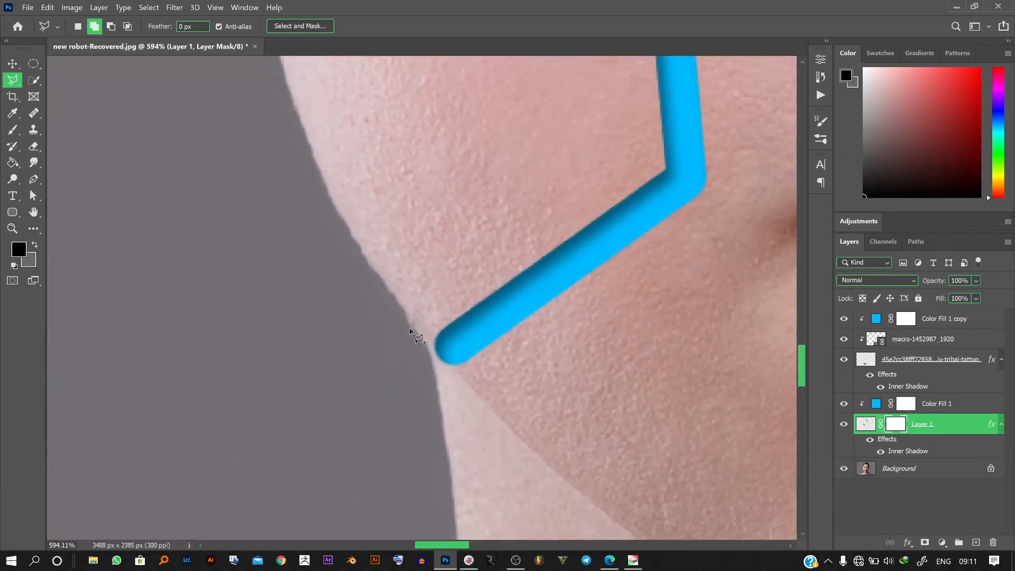
{"action": "left_click", "coordinate": [414, 320]}
{"action": "scroll", "coordinate": [505, 334], "scroll_direction": "down", "scroll_amount": 3}
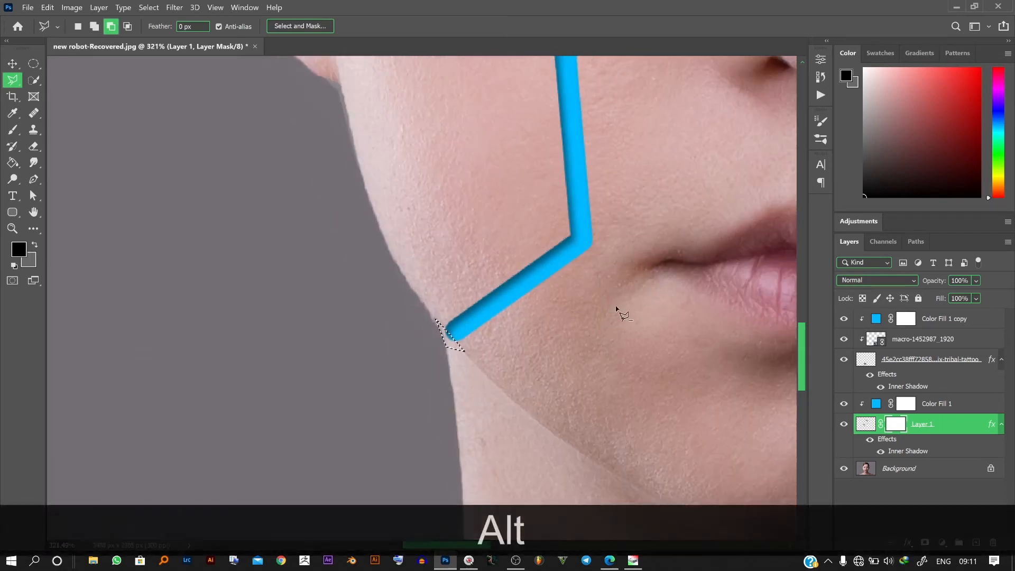
Add the line end just below the eye to the selection with the freehand Lasso tool
{"action": "mouse_move", "coordinate": [618, 318]}
{"action": "left_mouse_down"}
{"action": "mouse_move", "coordinate": [372, 328]}
{"action": "mouse_move", "coordinate": [194, 251]}
{"action": "left_mouse_up"}
{"action": "left_click_drag", "start_coordinate": [508, 351], "coordinate": [247, 444]}
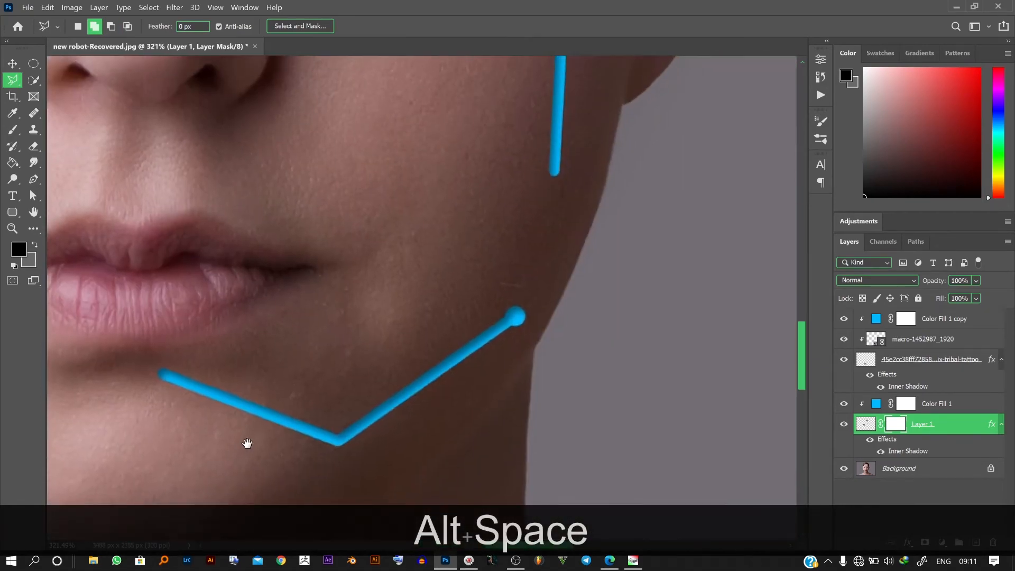
{"action": "left_click_drag", "start_coordinate": [484, 196], "coordinate": [371, 430]}
{"action": "left_click_drag", "start_coordinate": [307, 275], "coordinate": [463, 423]}
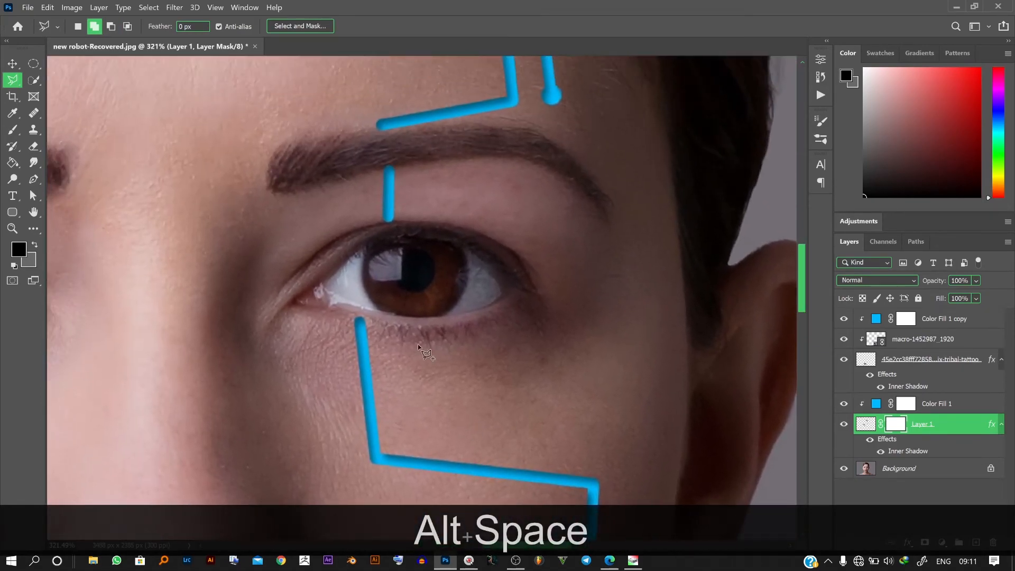
{"action": "scroll", "coordinate": [363, 324], "scroll_direction": "up", "scroll_amount": 6}
{"action": "scroll", "coordinate": [341, 326], "scroll_direction": "up", "scroll_amount": 2}
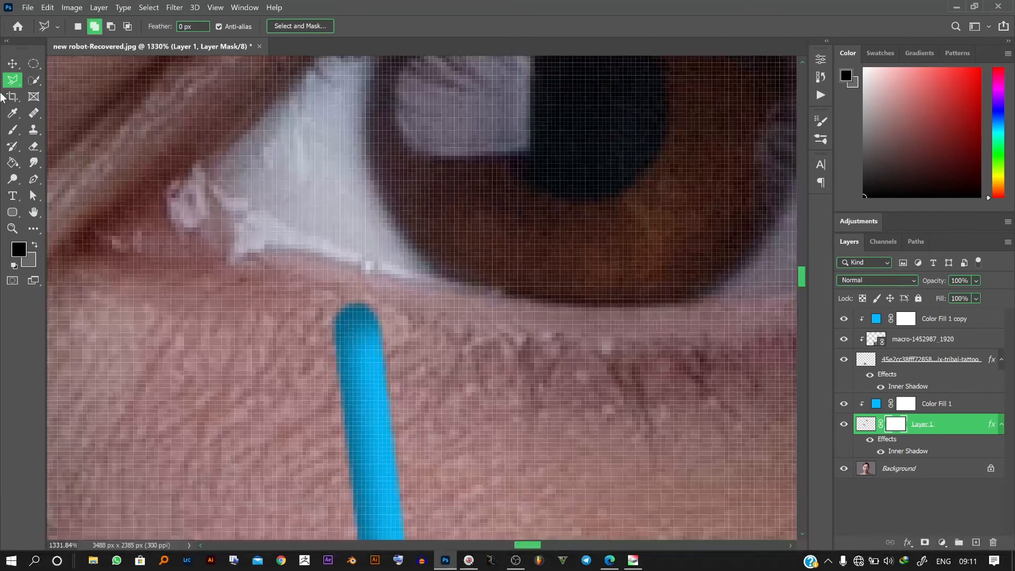
{"action": "right_click", "coordinate": [19, 80]}
{"action": "left_click", "coordinate": [53, 79]}
{"action": "left_click_drag", "start_coordinate": [306, 287], "coordinate": [290, 302]}
{"action": "mouse_move", "coordinate": [422, 307]}
{"action": "left_mouse_down"}
{"action": "mouse_move", "coordinate": [358, 362]}
{"action": "mouse_move", "coordinate": [531, 443]}
{"action": "mouse_move", "coordinate": [459, 368]}
{"action": "left_mouse_up"}
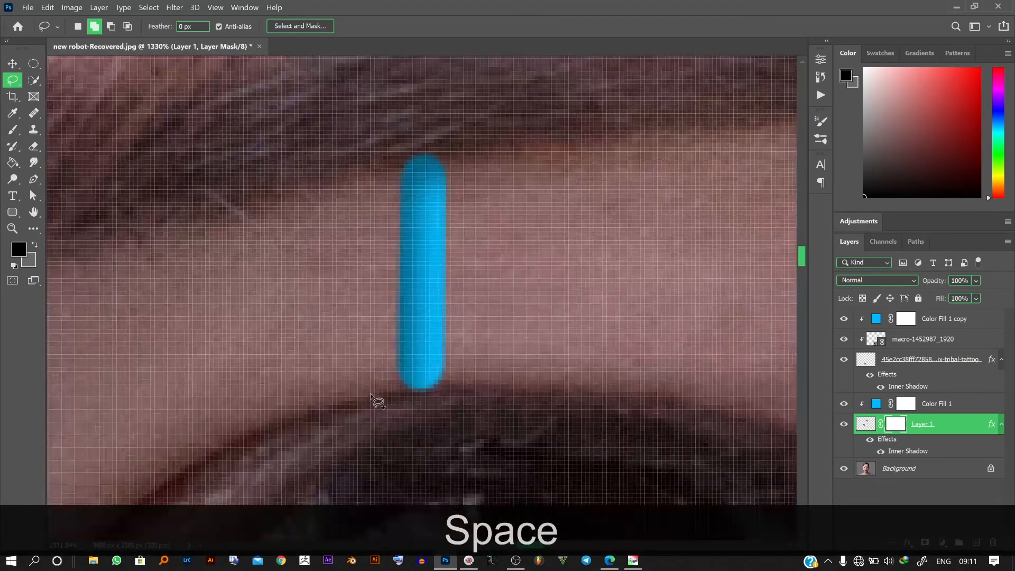
Add both rounded ends of the short vertical line between the eye and the eyebrow to the selection
{"action": "left_click_drag", "start_coordinate": [370, 395], "coordinate": [382, 387]}
{"action": "left_click_drag", "start_coordinate": [473, 374], "coordinate": [376, 397]}
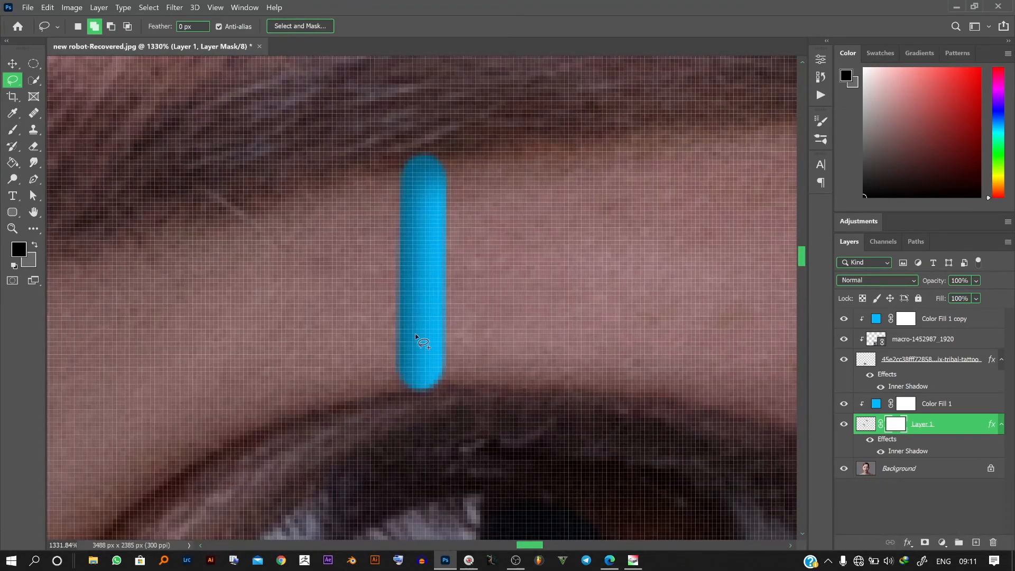
{"action": "left_click_drag", "start_coordinate": [367, 146], "coordinate": [384, 167]}
{"action": "left_click_drag", "start_coordinate": [491, 131], "coordinate": [370, 148]}
Add the line end just above the eyebrow to the lasso selection
{"action": "scroll", "coordinate": [531, 136], "scroll_direction": "down", "scroll_amount": 3}
{"action": "left_click_drag", "start_coordinate": [590, 115], "coordinate": [413, 366]}
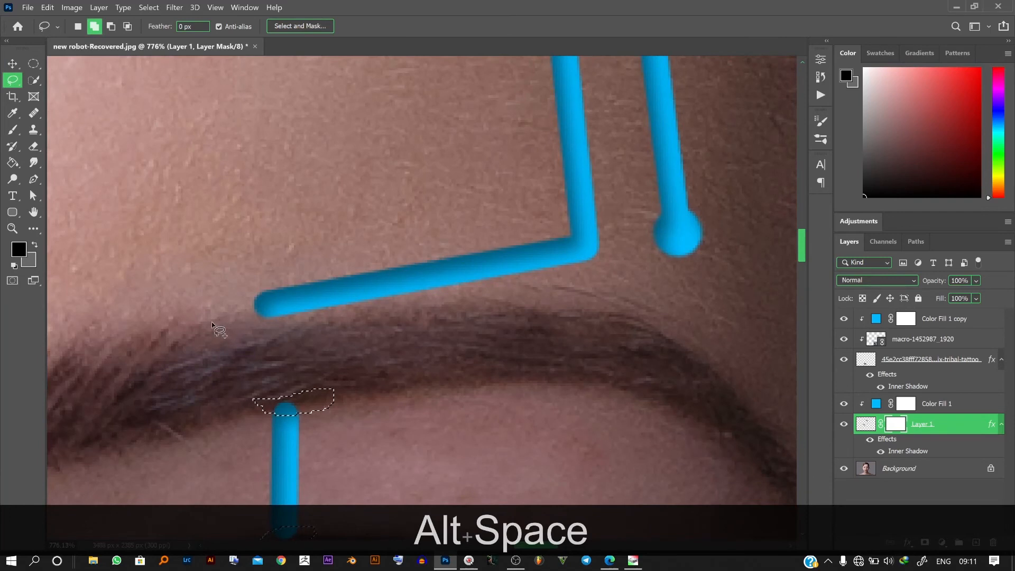
{"action": "left_click_drag", "start_coordinate": [209, 312], "coordinate": [223, 307]}
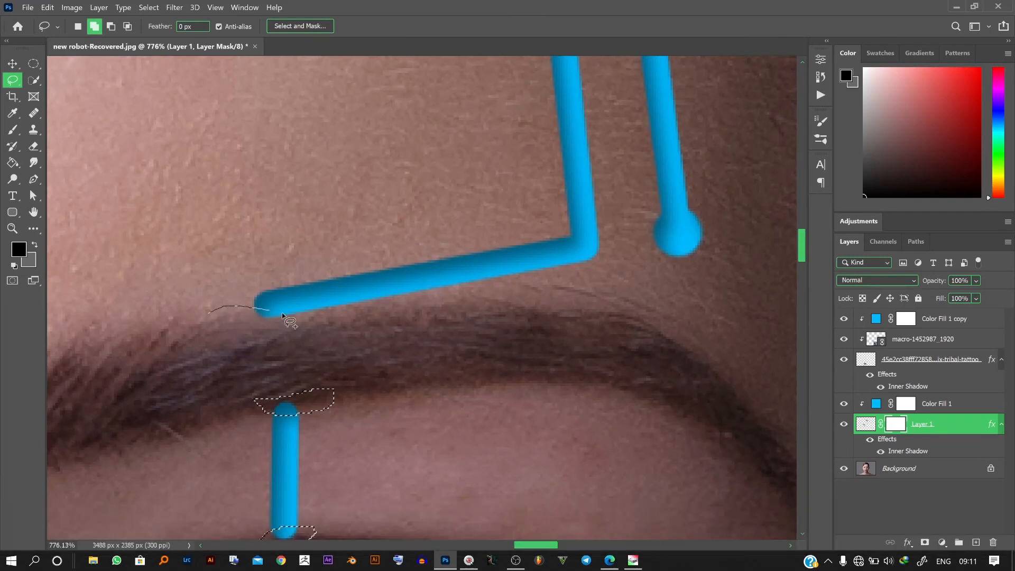
{"action": "mouse_move", "coordinate": [294, 352]}
{"action": "left_mouse_down"}
{"action": "mouse_move", "coordinate": [183, 334]}
{"action": "mouse_move", "coordinate": [208, 313]}
{"action": "left_mouse_up"}
Add the angled end of the thick forehead line at the side hairline to the lasso selection
{"action": "scroll", "coordinate": [302, 275], "scroll_direction": "down", "scroll_amount": 3}
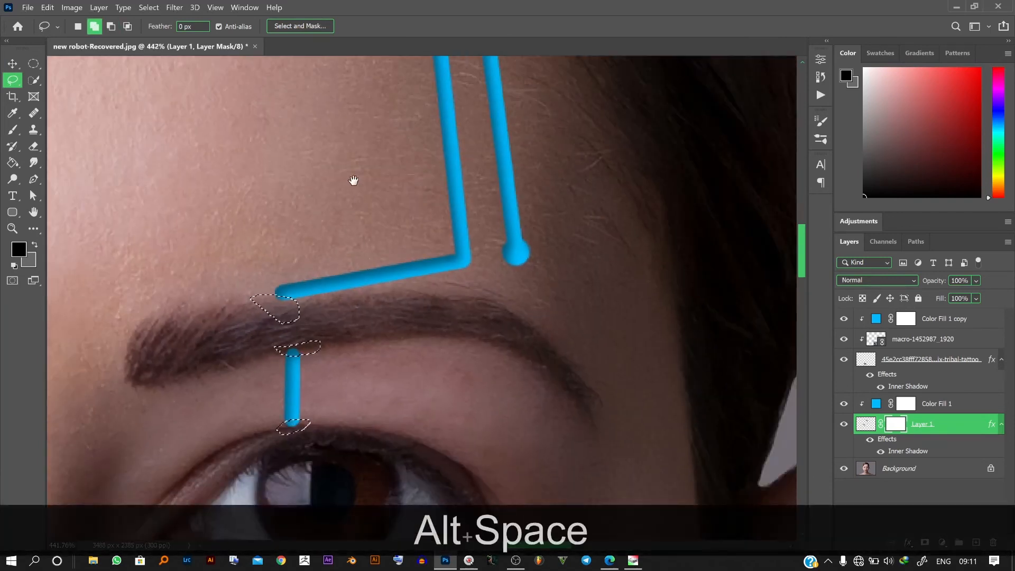
{"action": "left_click_drag", "start_coordinate": [353, 182], "coordinate": [491, 502]}
{"action": "left_click_drag", "start_coordinate": [480, 301], "coordinate": [436, 355]}
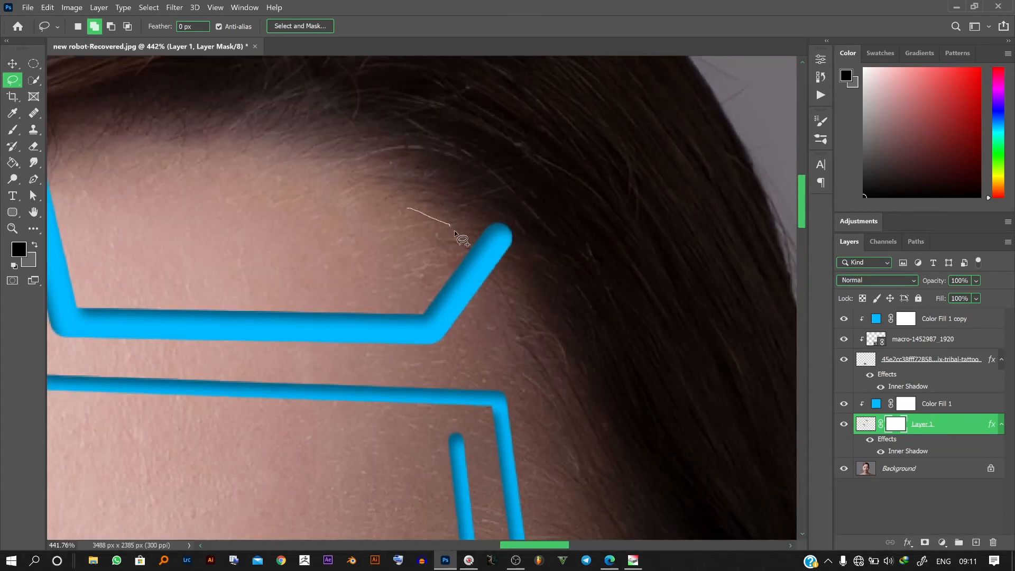
{"action": "mouse_move", "coordinate": [540, 274]}
{"action": "left_mouse_down"}
{"action": "mouse_move", "coordinate": [508, 204]}
{"action": "mouse_move", "coordinate": [418, 203]}
{"action": "left_mouse_up"}
Add the two upper forehead line ends under the swept hair to the selection as one lassoed area
{"action": "key", "text": "space"}
{"action": "mouse_move", "coordinate": [287, 206]}
{"action": "left_mouse_down"}
{"action": "mouse_move", "coordinate": [507, 347]}
{"action": "mouse_move", "coordinate": [557, 402]}
{"action": "left_mouse_up"}
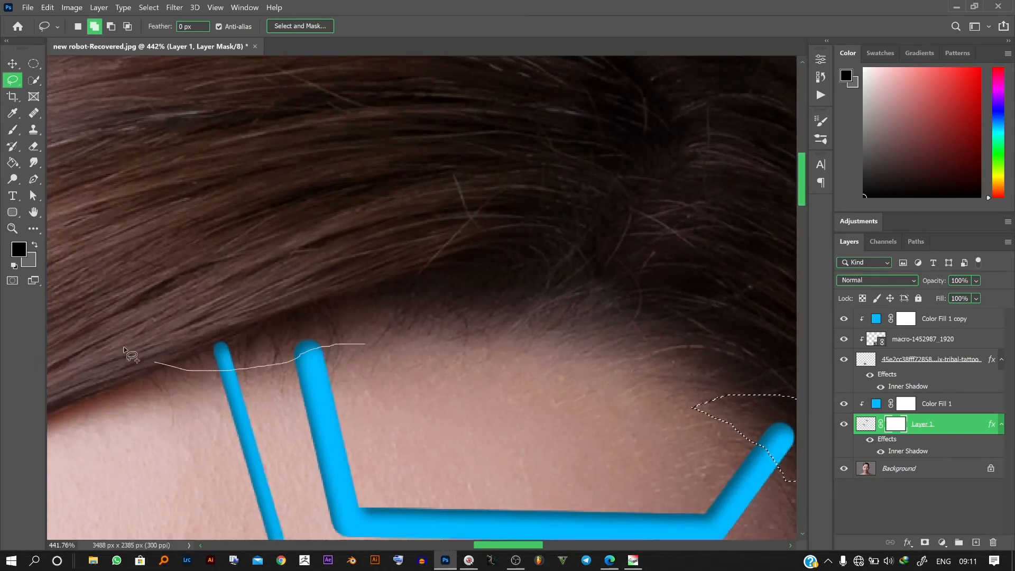
{"action": "mouse_move", "coordinate": [125, 350]}
{"action": "left_mouse_down"}
{"action": "mouse_move", "coordinate": [146, 321]}
{"action": "mouse_move", "coordinate": [307, 343]}
{"action": "left_mouse_up"}
{"action": "left_click_drag", "start_coordinate": [377, 342], "coordinate": [377, 343]}
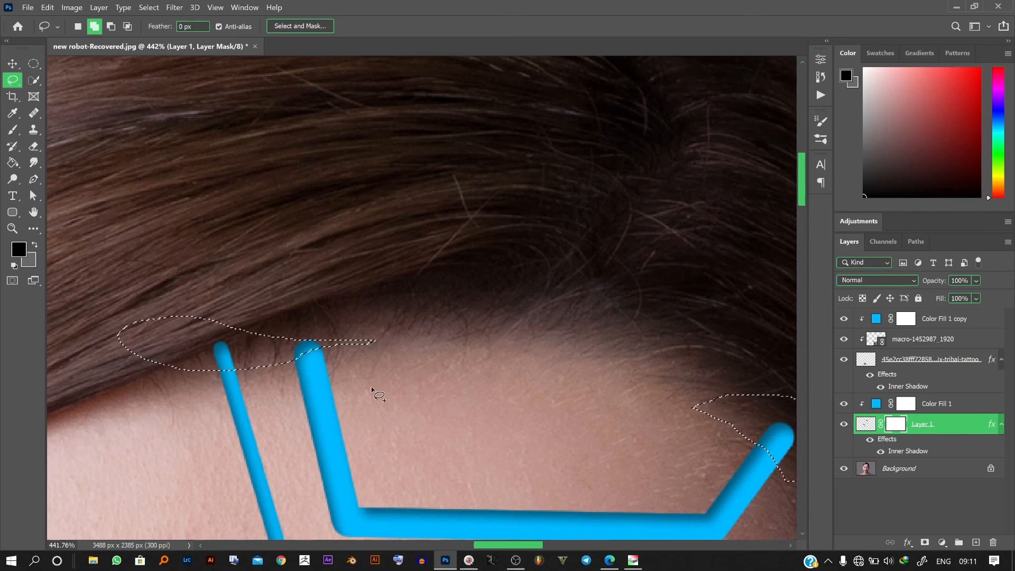
Use the Brush with black foreground and white background on Layer 1's mask to hide the selected line end by the ear
{"action": "scroll", "coordinate": [117, 248], "scroll_direction": "down", "scroll_amount": 3}
{"action": "left_click", "coordinate": [12, 129]}
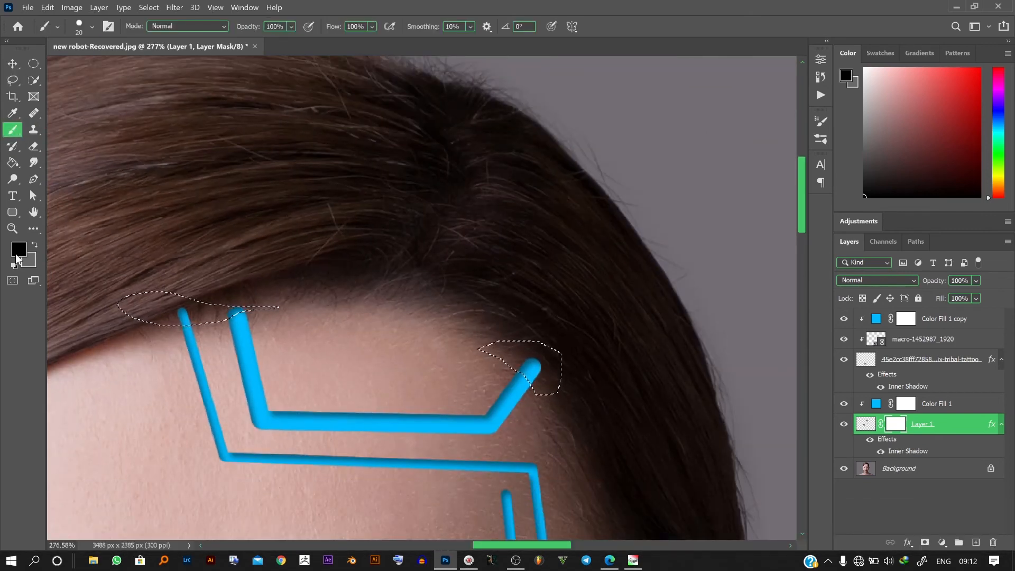
{"action": "key", "text": "d"}
{"action": "key", "text": "x"}
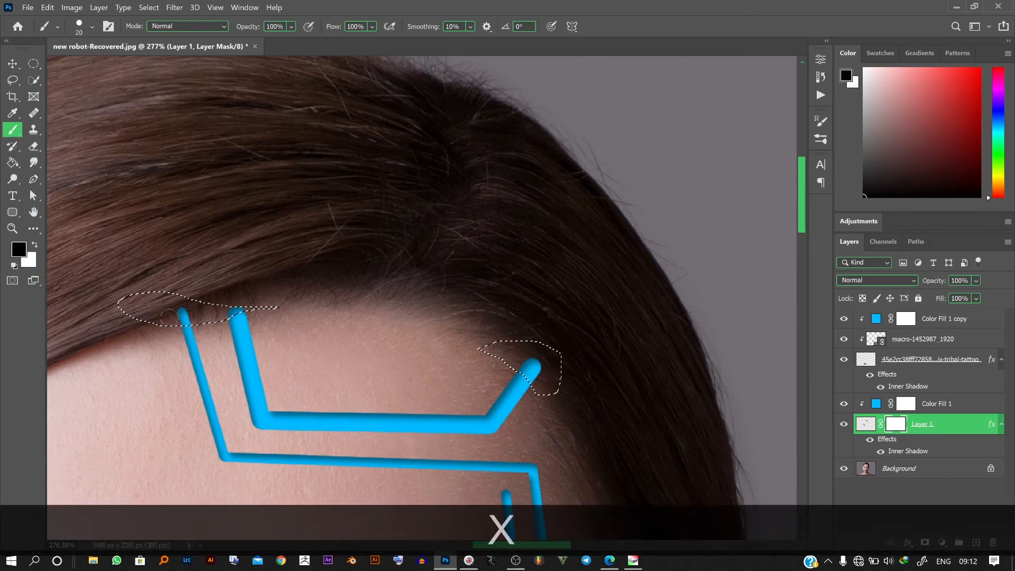
{"action": "scroll", "coordinate": [301, 365], "scroll_direction": "down", "scroll_amount": 2}
{"action": "left_click_drag", "start_coordinate": [301, 377], "coordinate": [479, 181]}
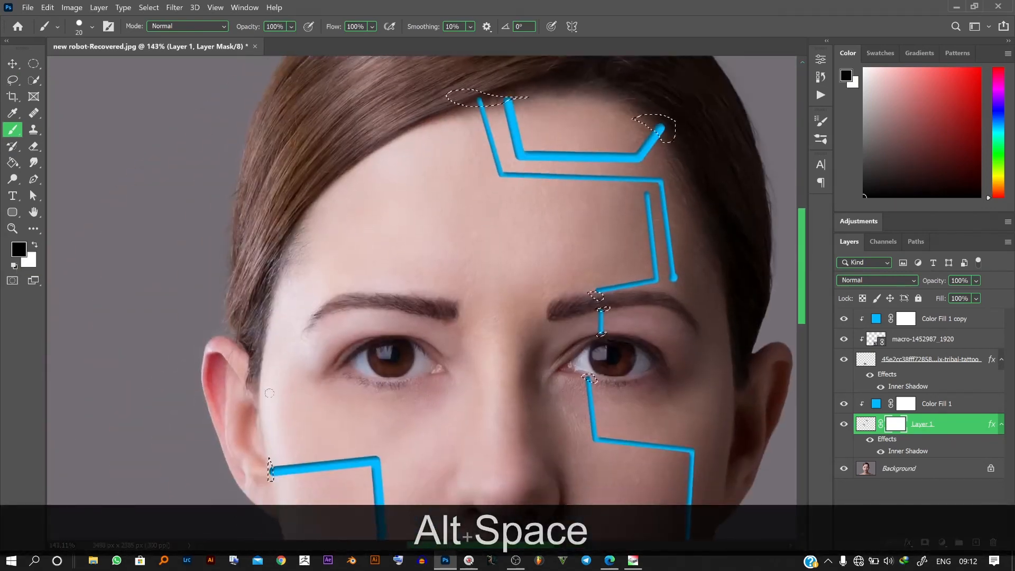
{"action": "scroll", "coordinate": [245, 450], "scroll_direction": "up", "scroll_amount": 3}
{"action": "left_click_drag", "start_coordinate": [331, 437], "coordinate": [304, 322]}
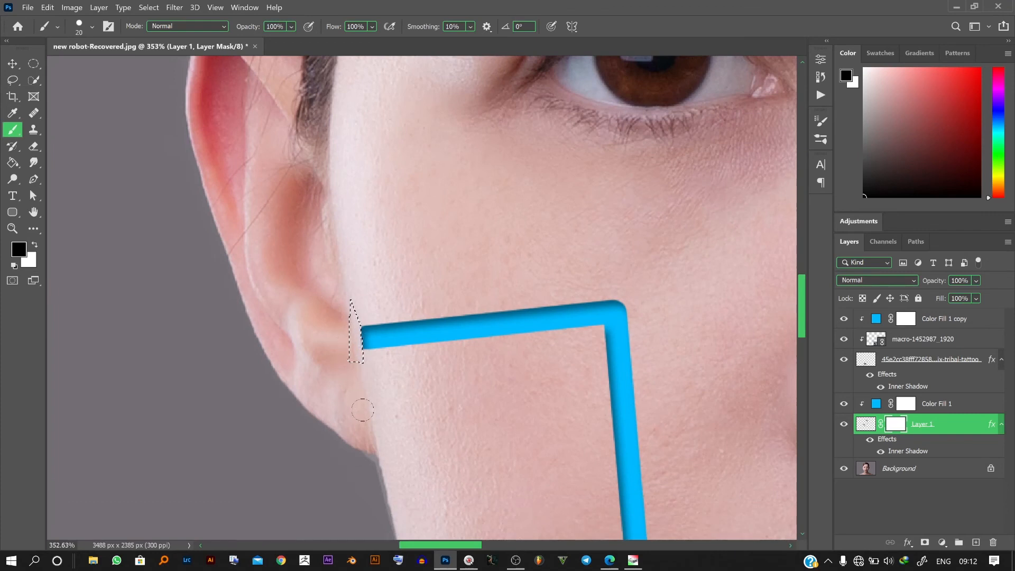
Enlarge the brush to 40 px and mask out the selected cheek line end at the jaw edge
{"action": "key", "text": "bracketright"}
{"action": "key", "text": "bracketright"}
{"action": "key", "text": "bracketright"}
{"action": "key", "text": "bracketright"}
{"action": "scroll", "coordinate": [379, 383], "scroll_direction": "down", "scroll_amount": 5}
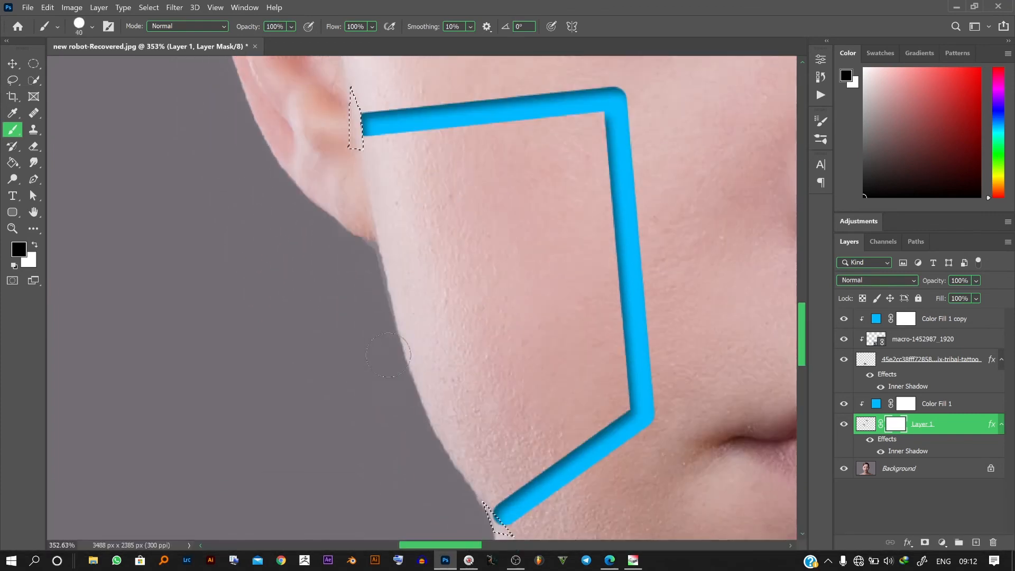
Mask out the selected line ends below the eye, on the short eyelid line and above the eyebrow
{"action": "left_click_drag", "start_coordinate": [605, 315], "coordinate": [314, 400]}
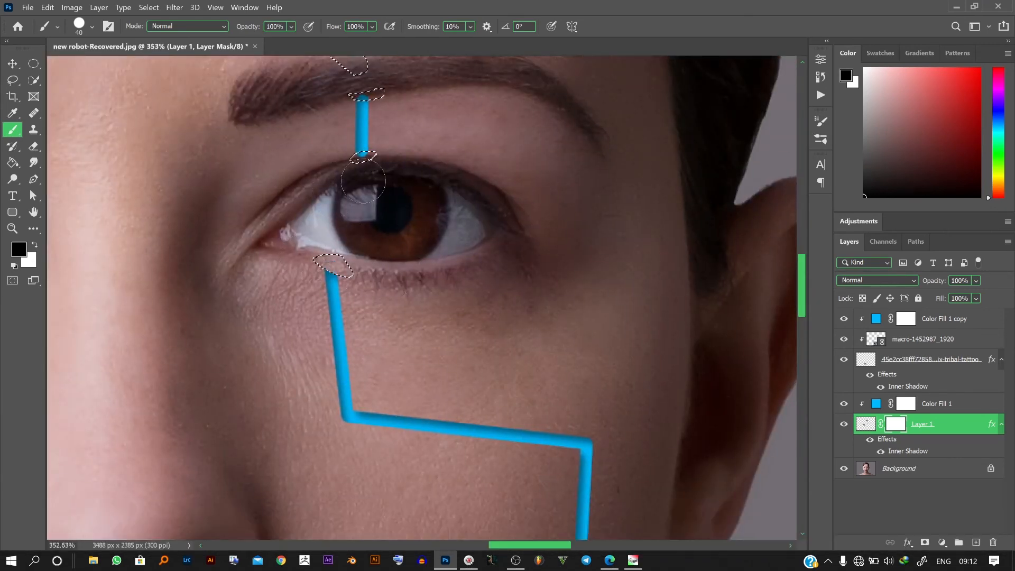
{"action": "key", "text": "space"}
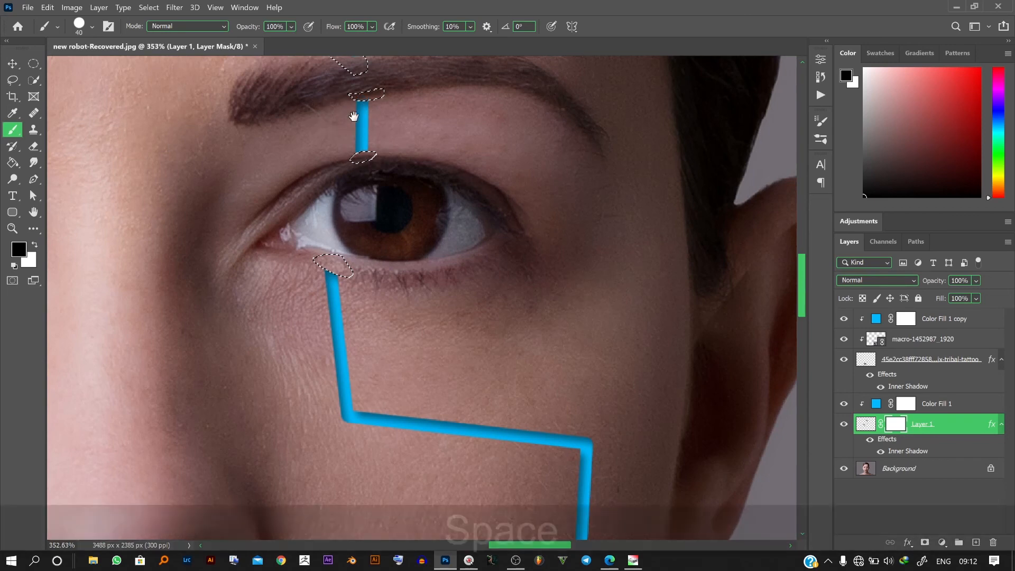
{"action": "left_click_drag", "start_coordinate": [379, 109], "coordinate": [490, 375]}
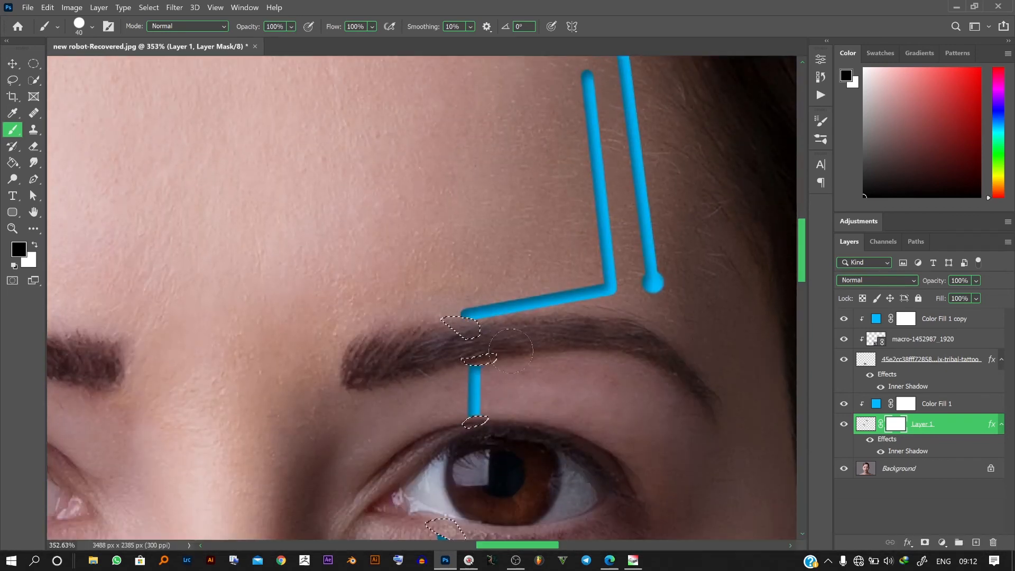
Mask out the selected angled end of the thick forehead line at the side hairline
{"action": "key", "text": "space"}
{"action": "left_click_drag", "start_coordinate": [569, 220], "coordinate": [700, 440]}
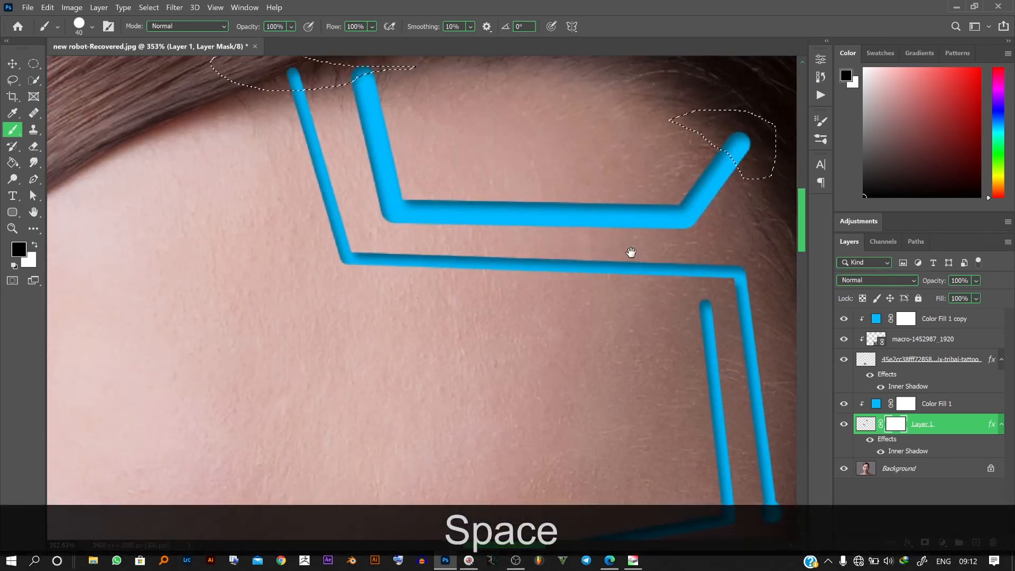
{"action": "left_click_drag", "start_coordinate": [633, 253], "coordinate": [485, 312]}
{"action": "left_click_drag", "start_coordinate": [591, 200], "coordinate": [615, 217]}
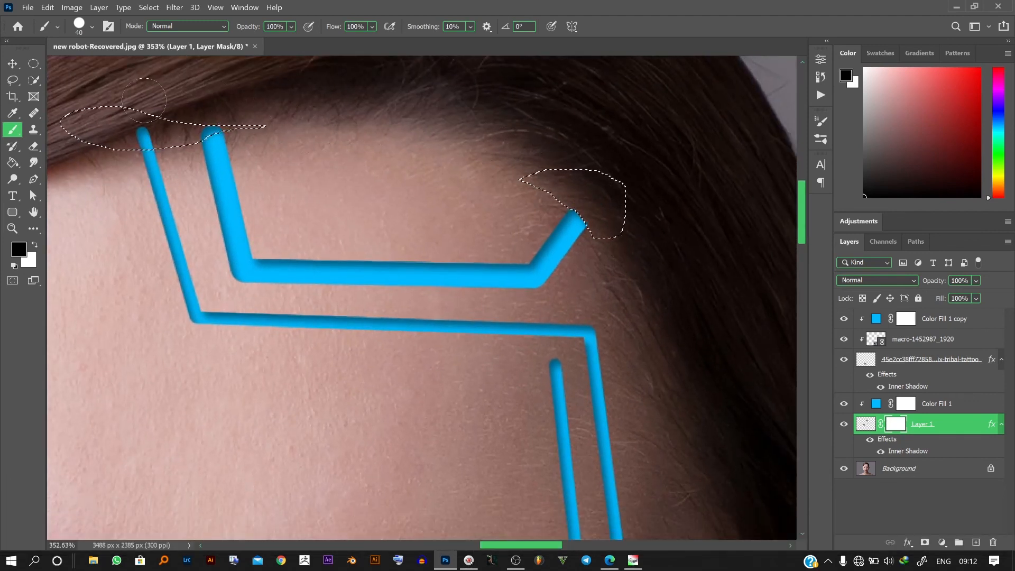
Set the brush hardness to 0%, mask out the two selected line ends under the swept hair, and deselect
{"action": "right_click", "coordinate": [376, 251]}
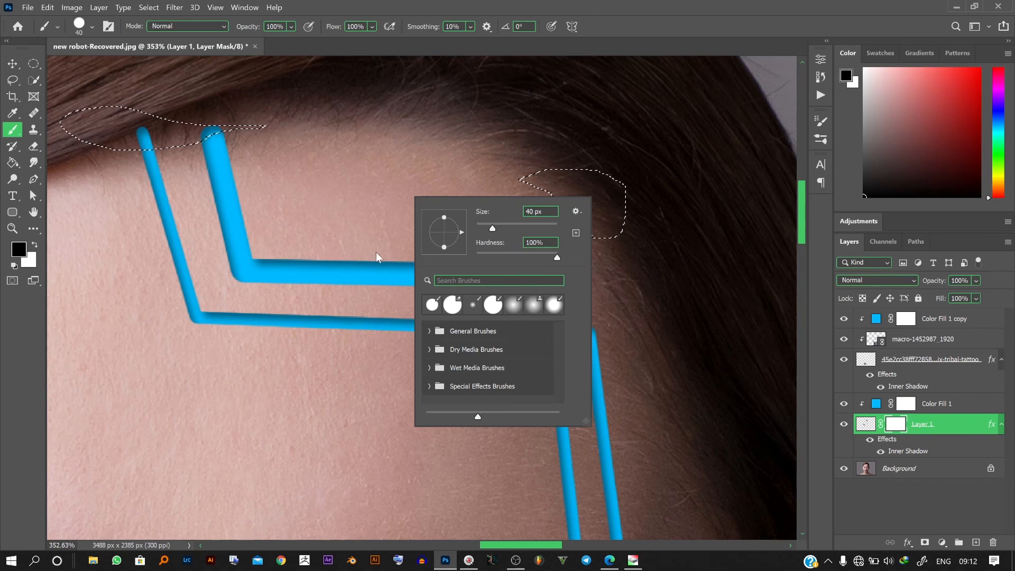
{"action": "left_click_drag", "start_coordinate": [499, 246], "coordinate": [426, 256]}
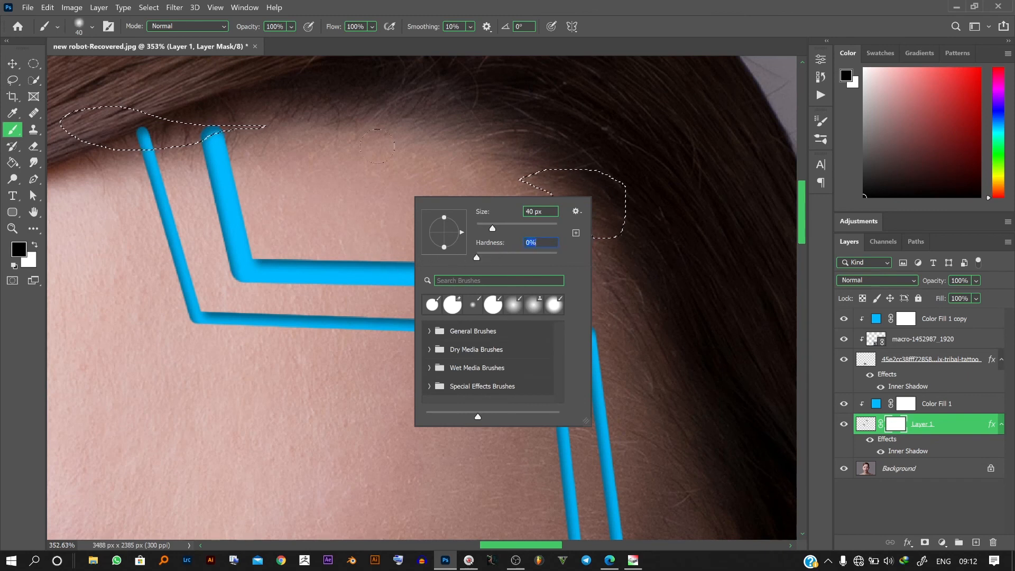
{"action": "left_click", "coordinate": [377, 147]}
{"action": "mouse_move", "coordinate": [227, 106]}
{"action": "left_mouse_down"}
{"action": "mouse_move", "coordinate": [38, 91]}
{"action": "mouse_move", "coordinate": [136, 106]}
{"action": "mouse_move", "coordinate": [82, 112]}
{"action": "mouse_move", "coordinate": [156, 116]}
{"action": "left_mouse_up"}
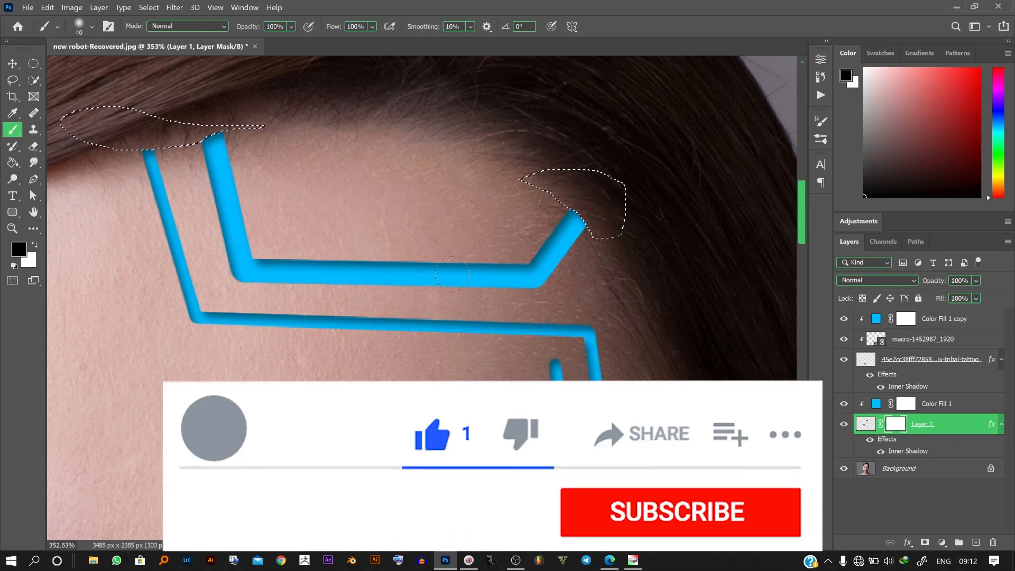
{"action": "key", "text": "ctrl+d"}
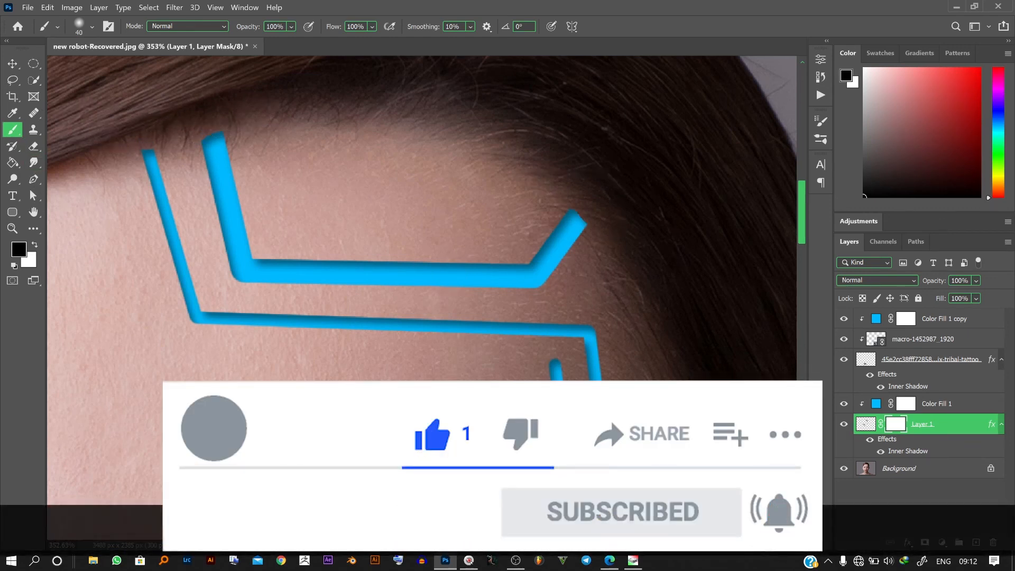
{"action": "scroll", "coordinate": [413, 321], "scroll_direction": "down", "scroll_amount": 8}
{"action": "left_click_drag", "start_coordinate": [354, 328], "coordinate": [446, 164]}
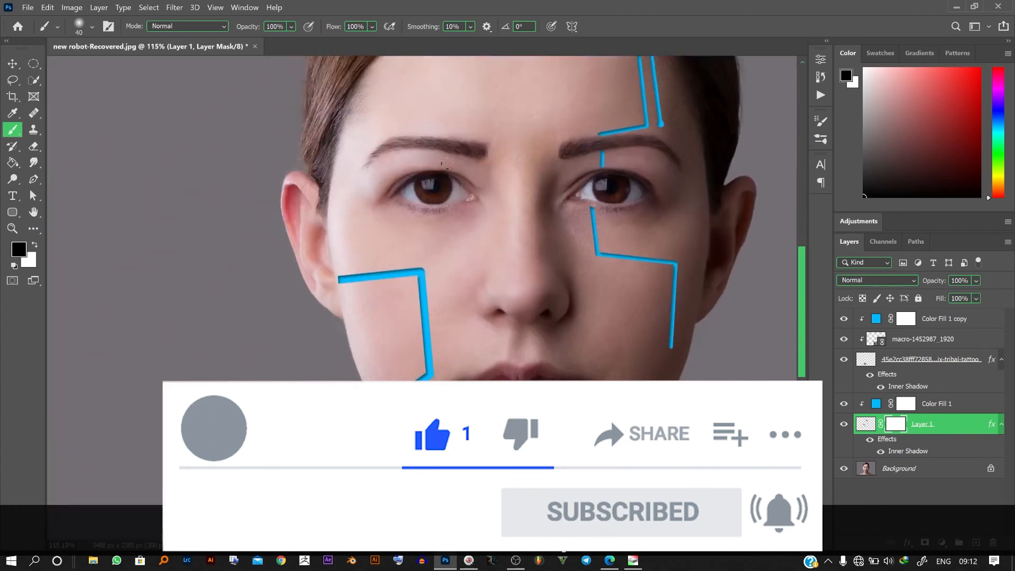
{"action": "scroll", "coordinate": [339, 275], "scroll_direction": "up", "scroll_amount": 6}
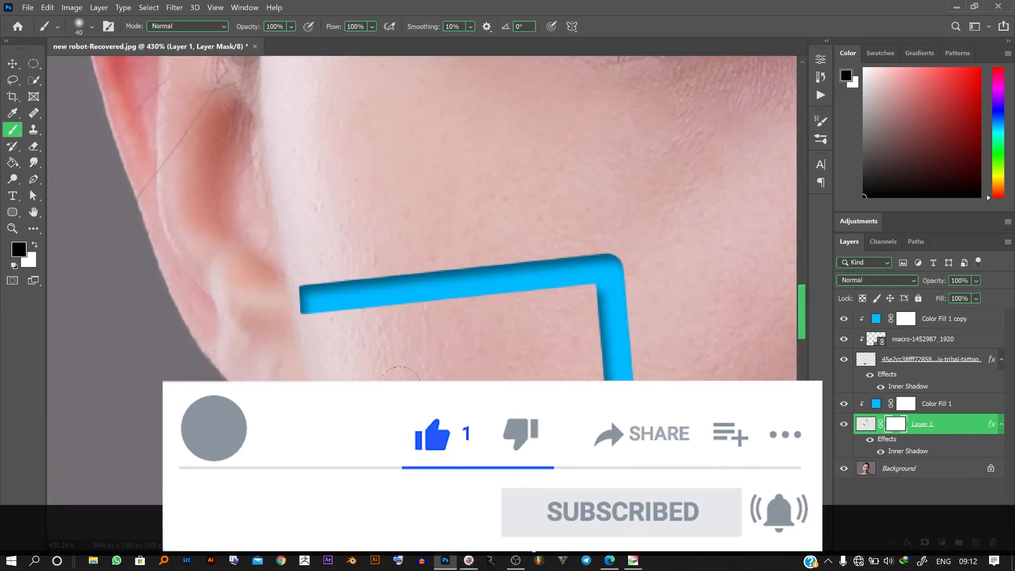
{"action": "scroll", "coordinate": [400, 376], "scroll_direction": "down", "scroll_amount": 10}
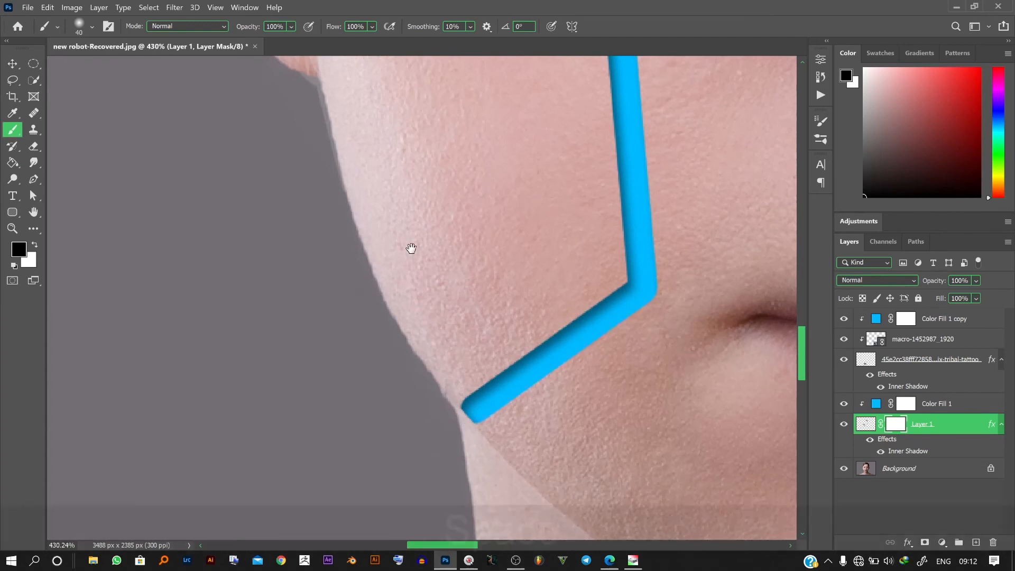
{"action": "left_click_drag", "start_coordinate": [411, 248], "coordinate": [527, 426]}
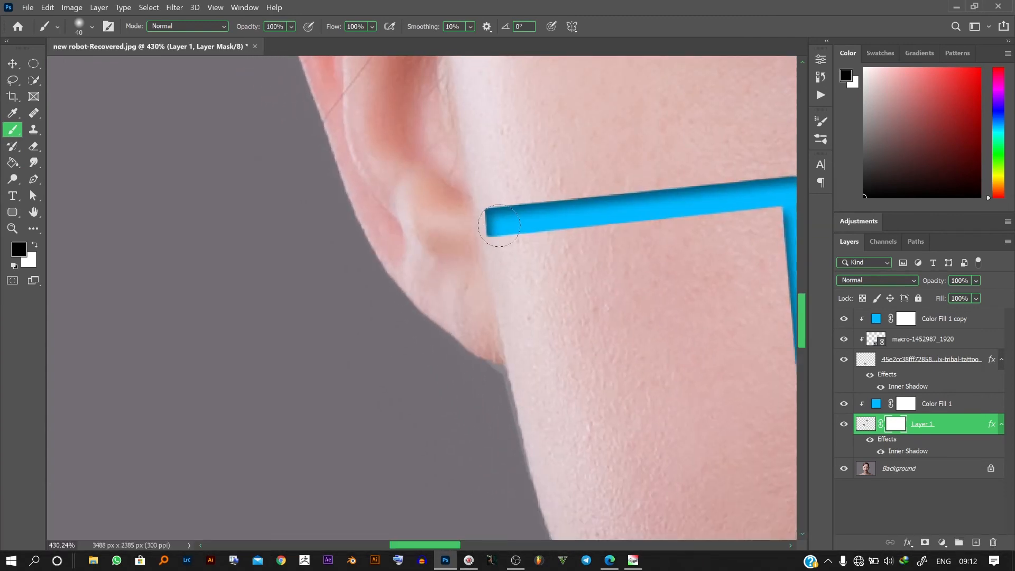
{"action": "left_click", "coordinate": [499, 219]}
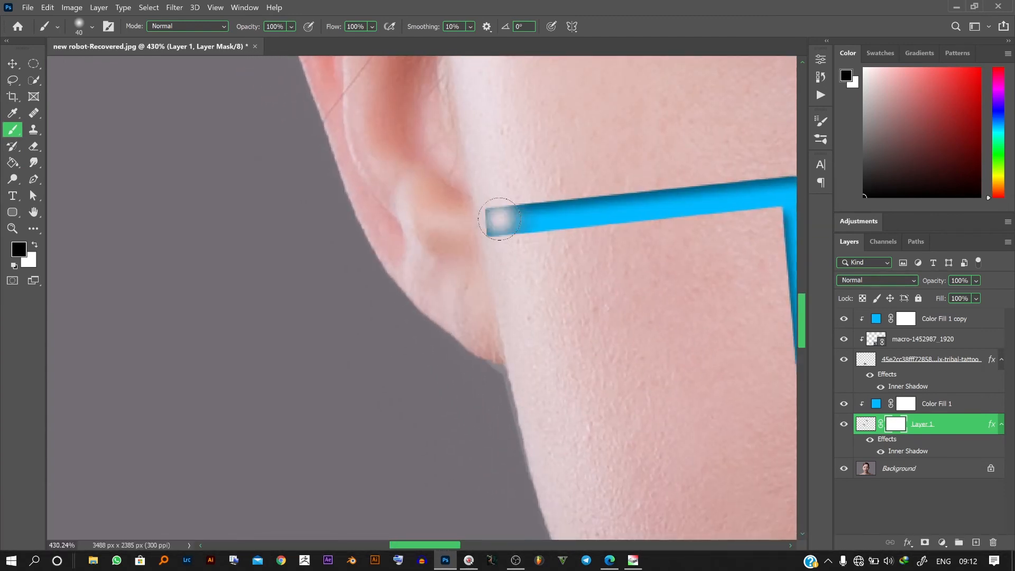
{"action": "key", "text": "ctrl+z"}
{"action": "key", "text": "x"}
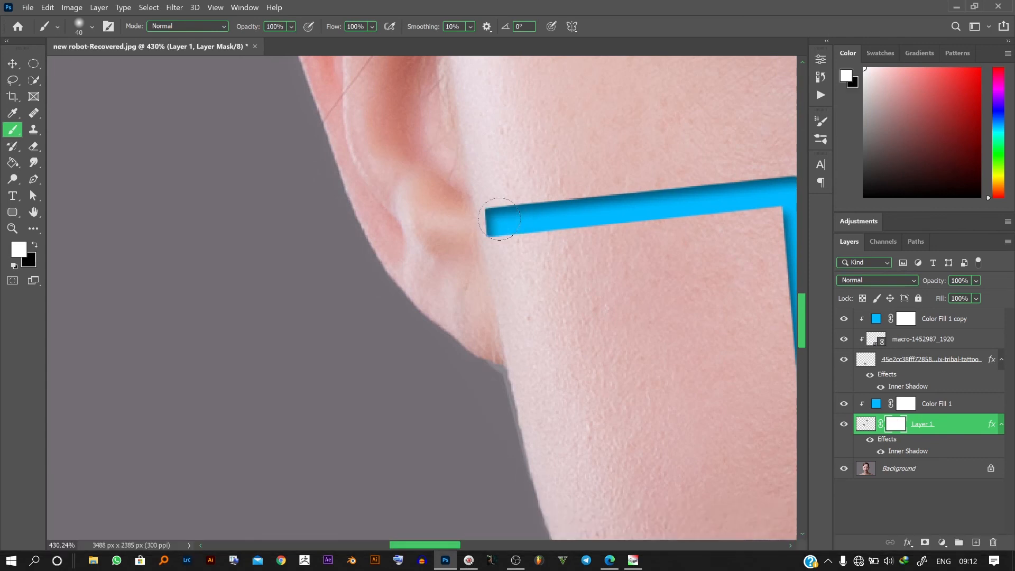
{"action": "left_click", "coordinate": [496, 221]}
{"action": "key", "text": "ctrl+z"}
{"action": "key", "text": "ctrl+z"}
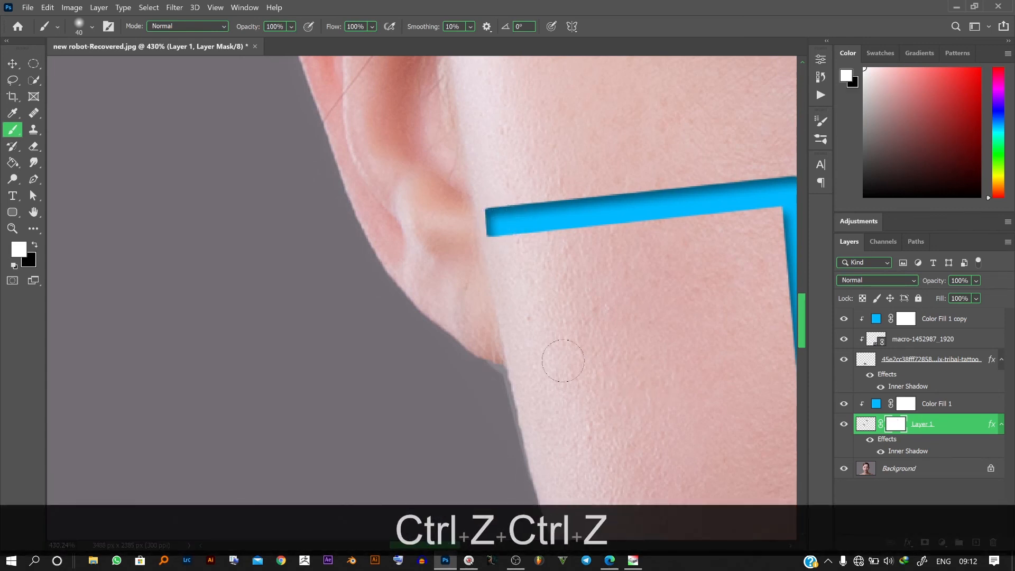
Examine the masked blue line ends on the cheek and around the eye, fit the whole portrait in view, and switch to the Move tool
{"action": "scroll", "coordinate": [563, 361], "scroll_direction": "down", "scroll_amount": 4}
{"action": "scroll", "coordinate": [563, 349], "scroll_direction": "down", "scroll_amount": 1}
{"action": "key", "text": "c"}
{"action": "left_click_drag", "start_coordinate": [625, 337], "coordinate": [108, 353]}
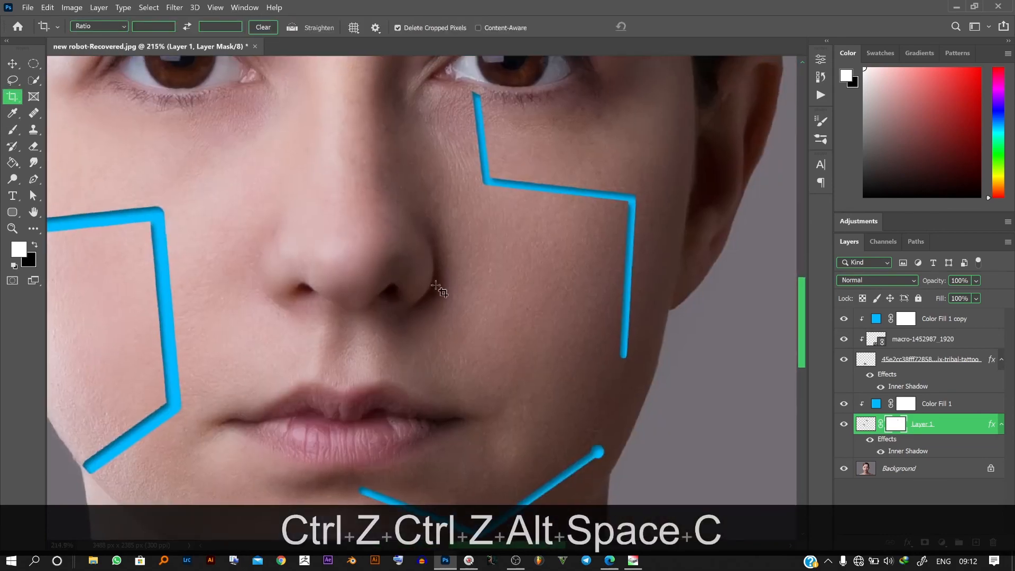
{"action": "left_click_drag", "start_coordinate": [495, 235], "coordinate": [447, 416]}
{"action": "scroll", "coordinate": [411, 273], "scroll_direction": "up", "scroll_amount": 7}
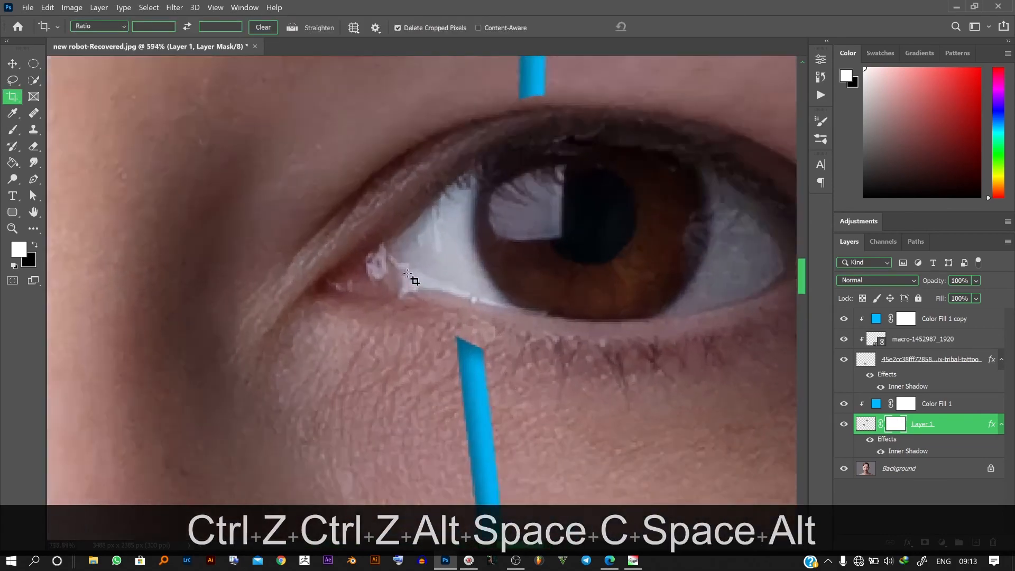
{"action": "scroll", "coordinate": [407, 274], "scroll_direction": "up", "scroll_amount": 2}
{"action": "left_click_drag", "start_coordinate": [544, 199], "coordinate": [419, 426]}
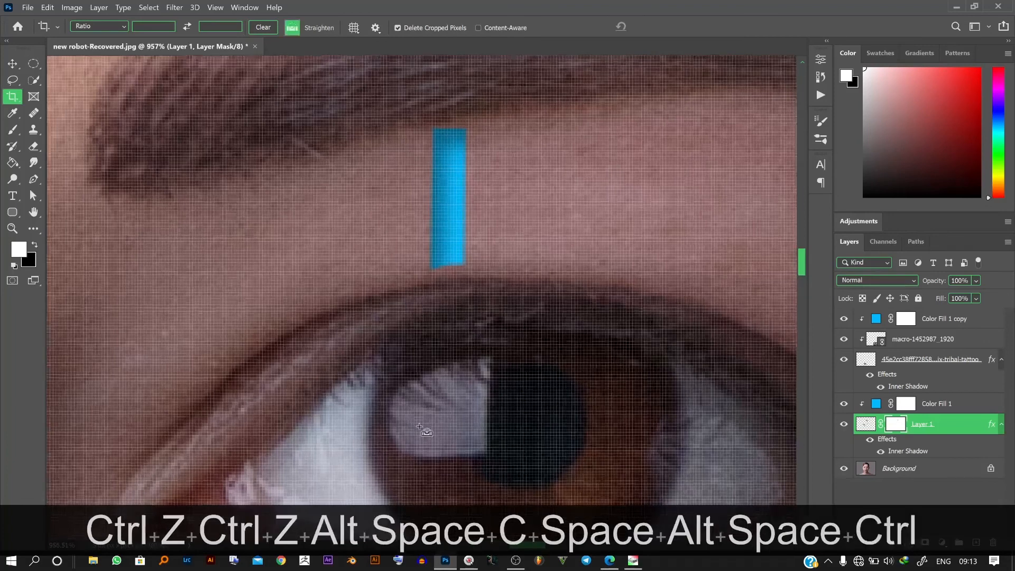
{"action": "key", "text": "ctrl+0"}
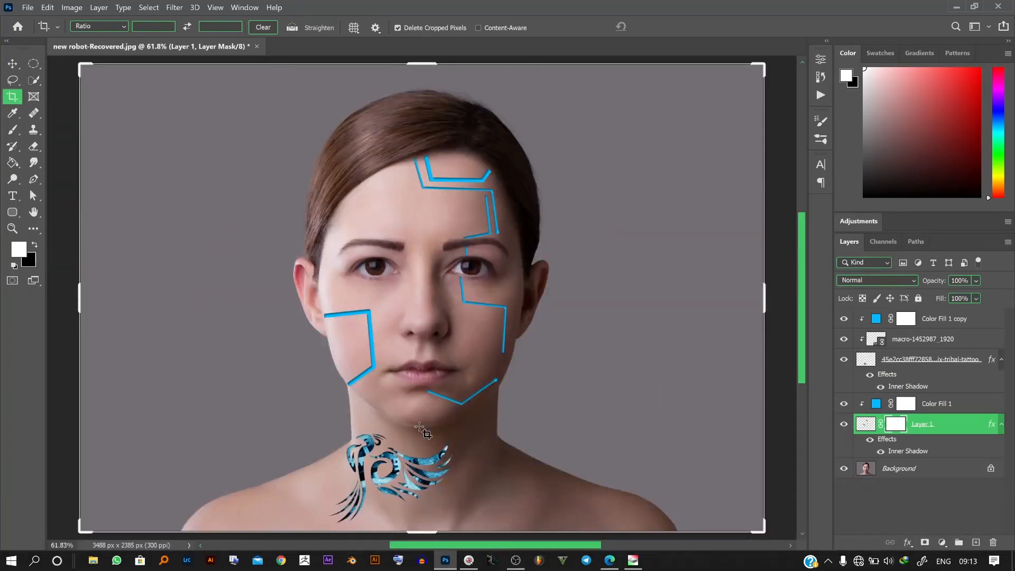
{"action": "key", "text": "v"}
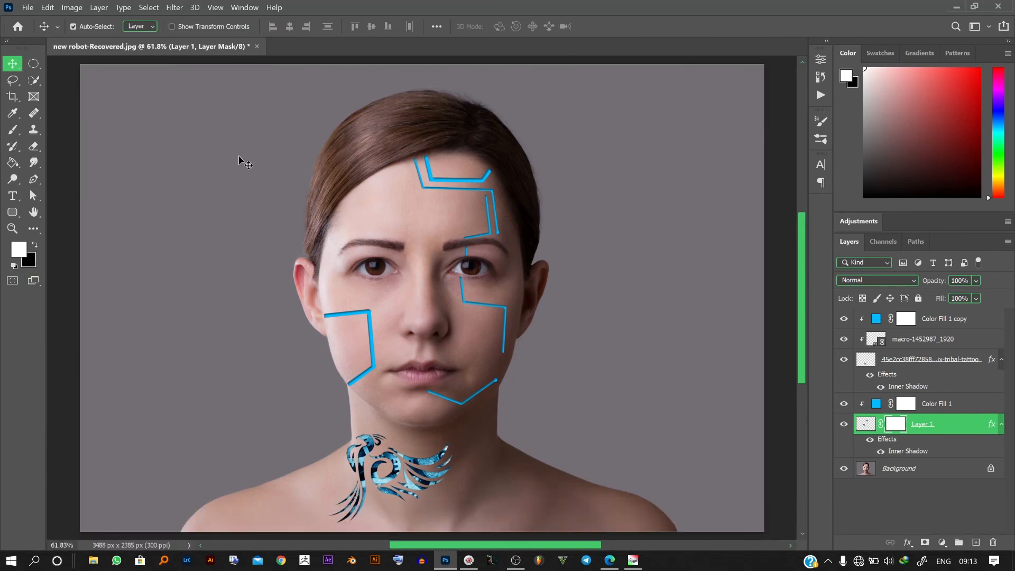